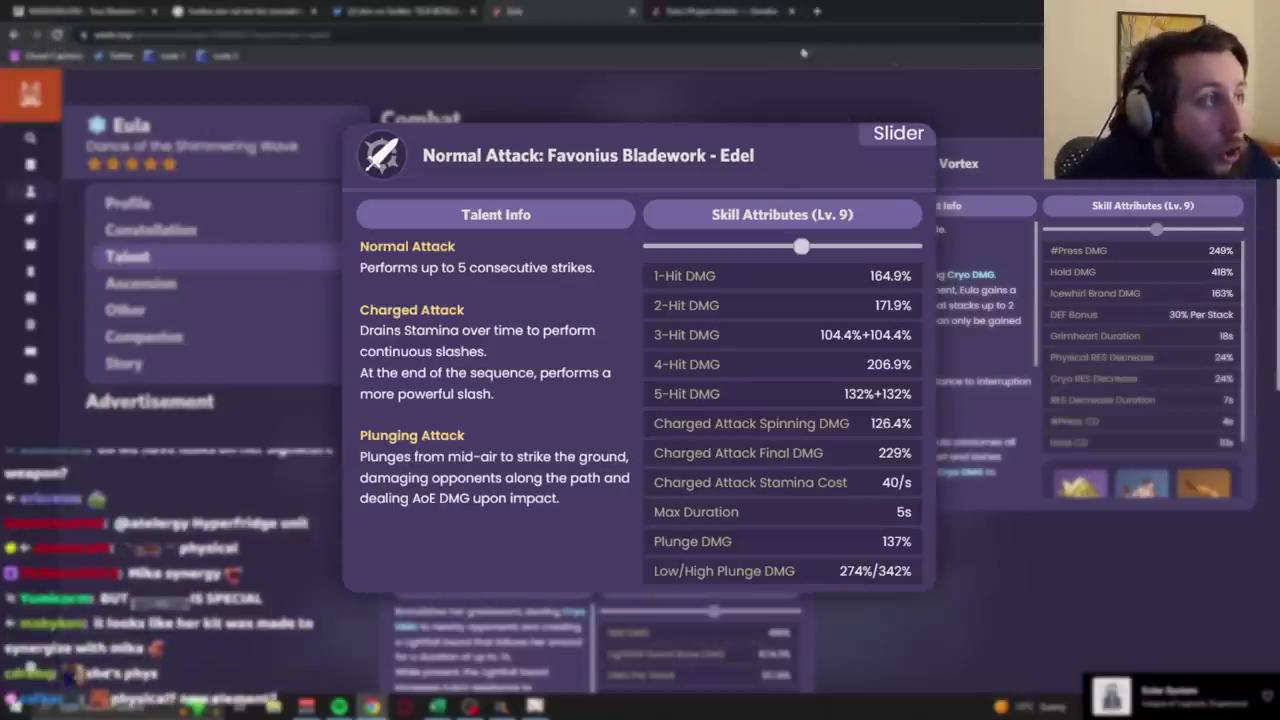
Open Diluc's talent page from the character archive.
click(36, 191)
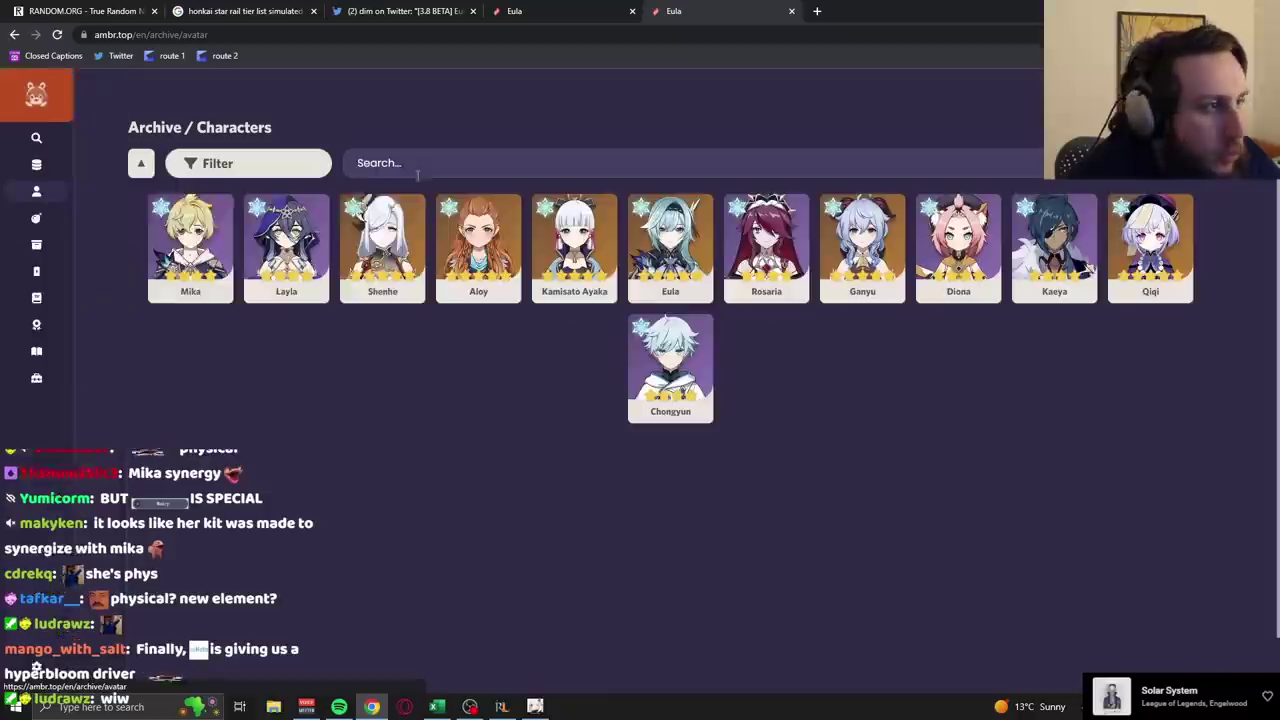
click(240, 168)
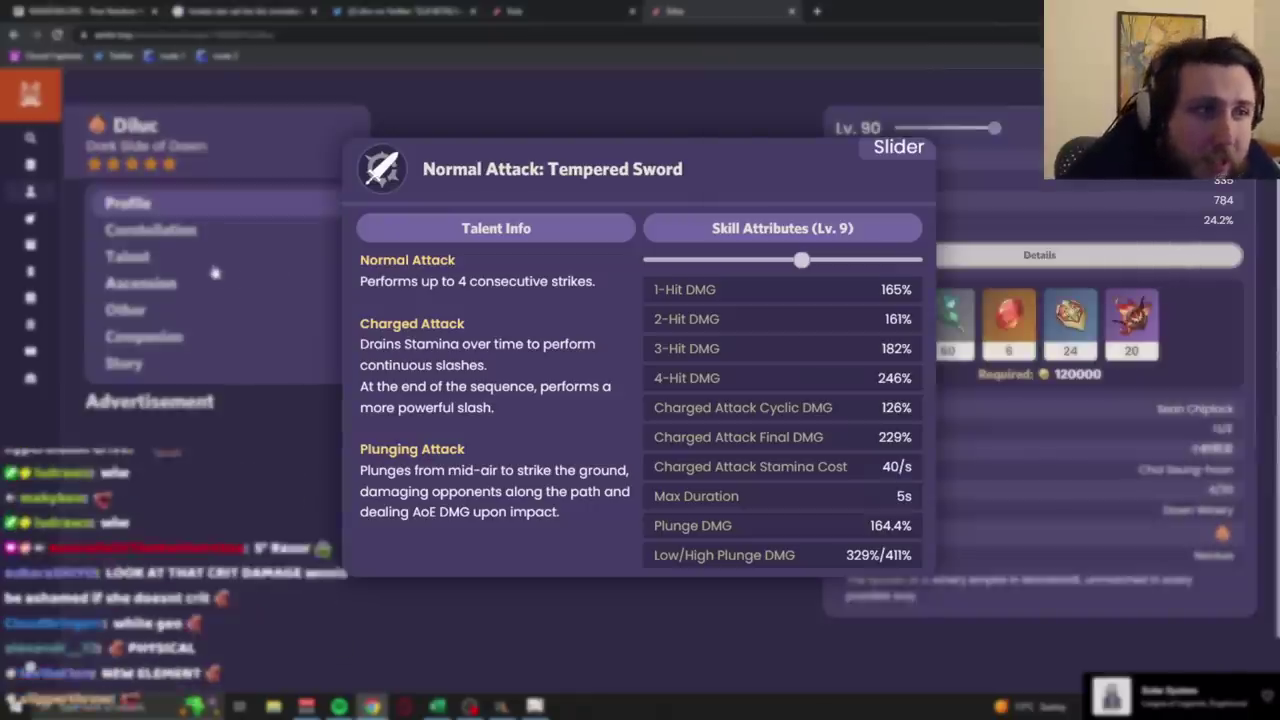
click(258, 248)
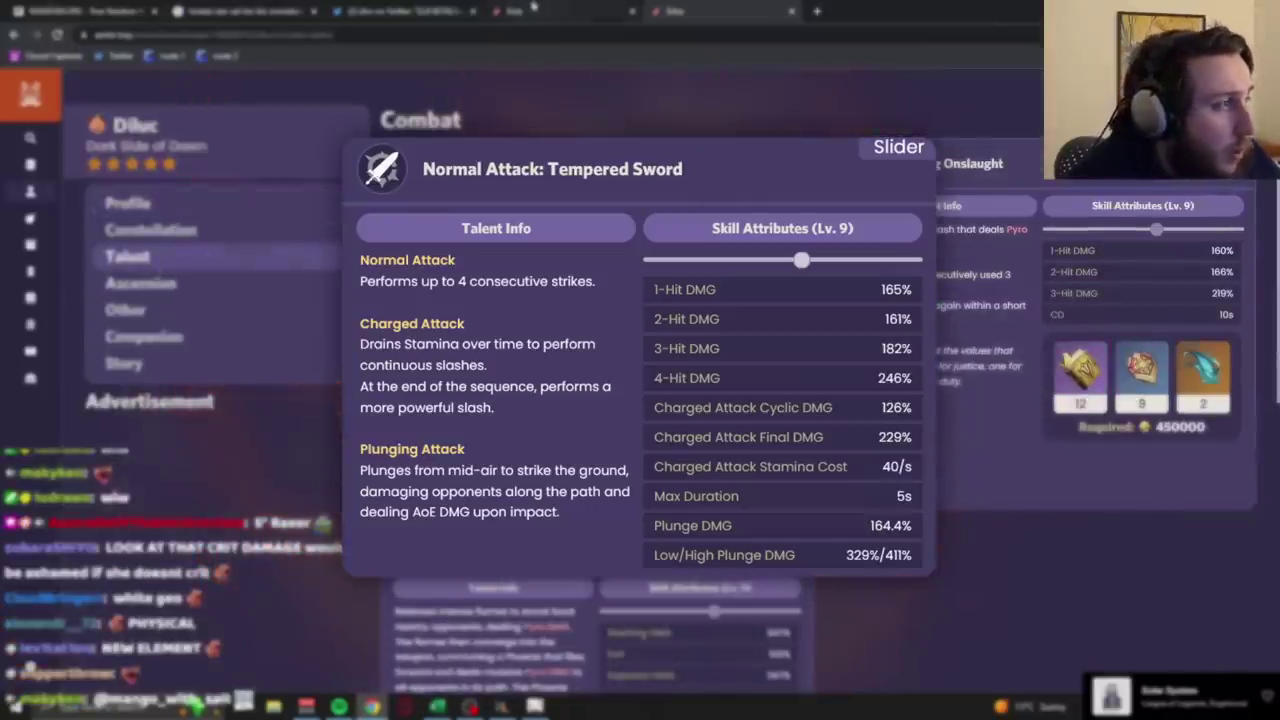
Compare Diluc's normal attack and Searing Onslaught multipliers at level 9 with Eula's talent values.
click(545, 10)
click(720, 12)
click(580, 10)
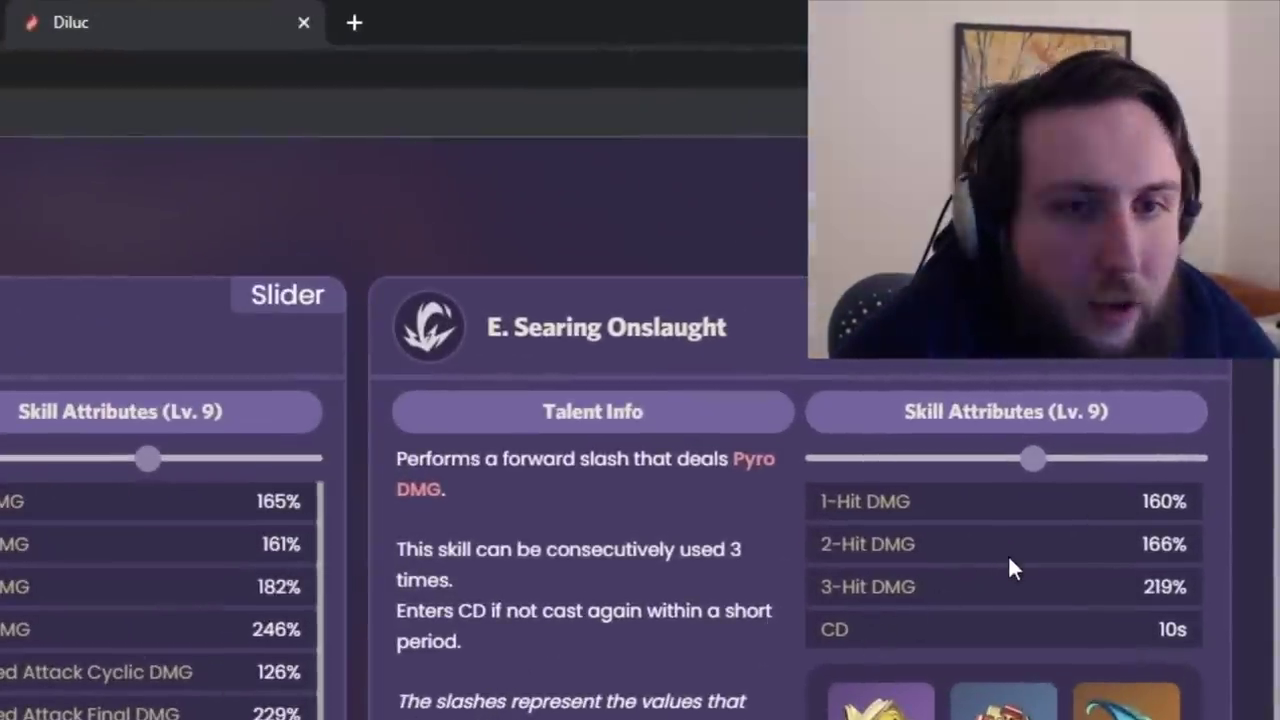
drag(213, 493, 186, 577)
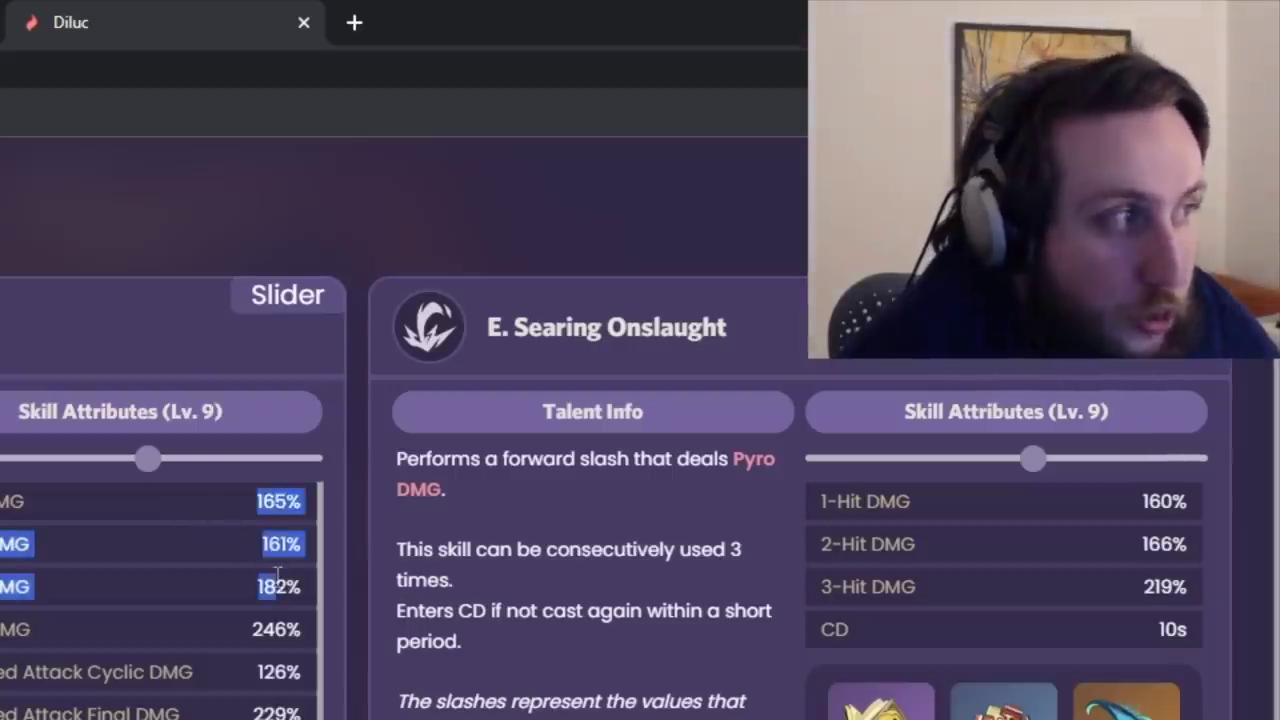
click(186, 577)
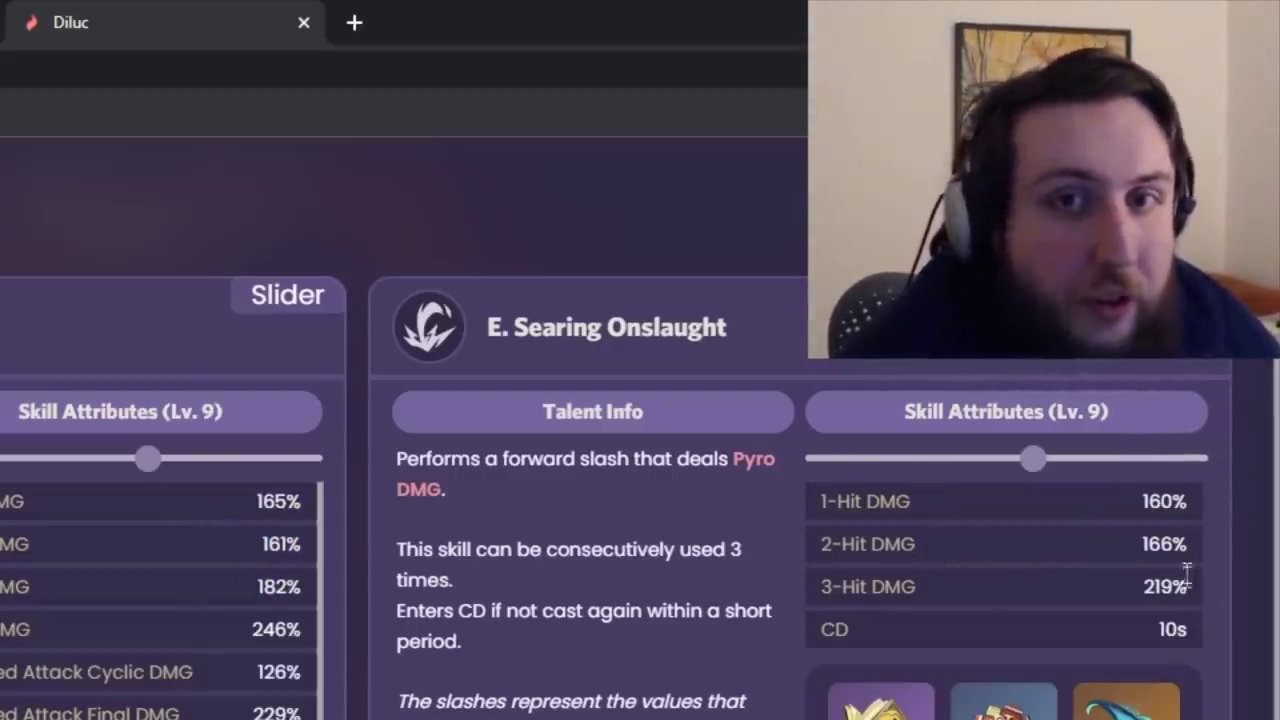
click(160, 13)
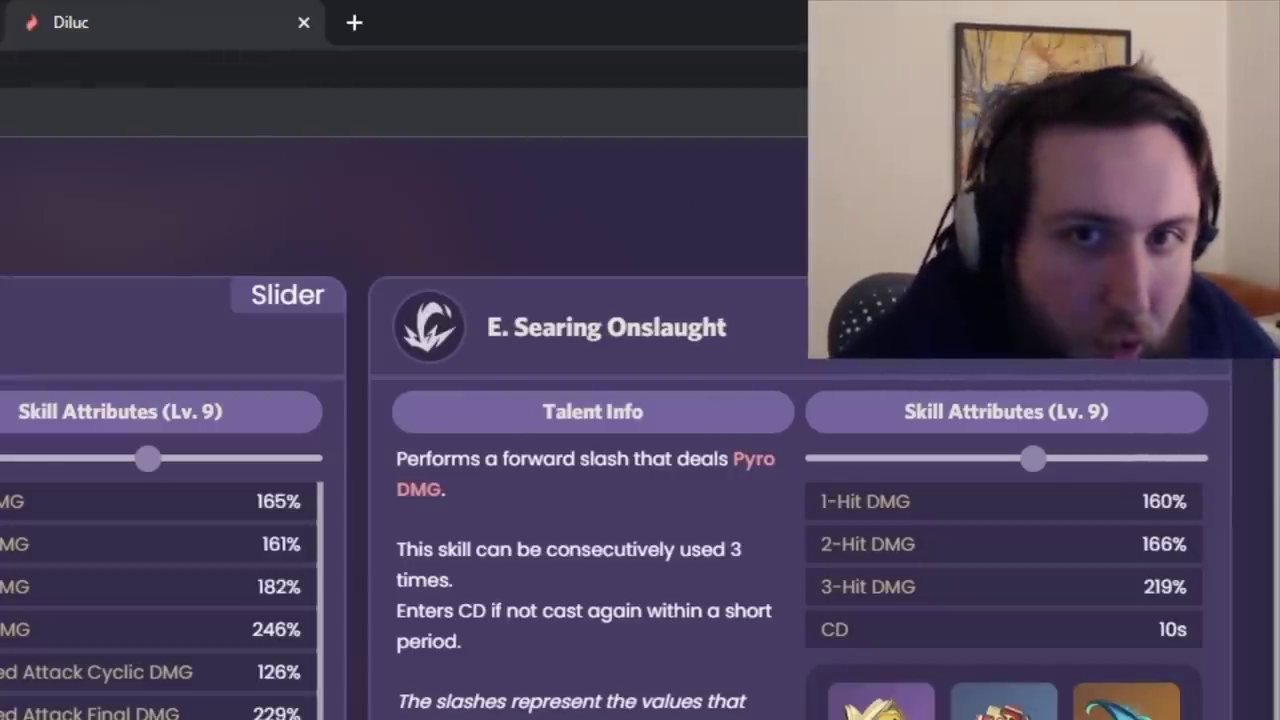
key(ctrl+Tab)
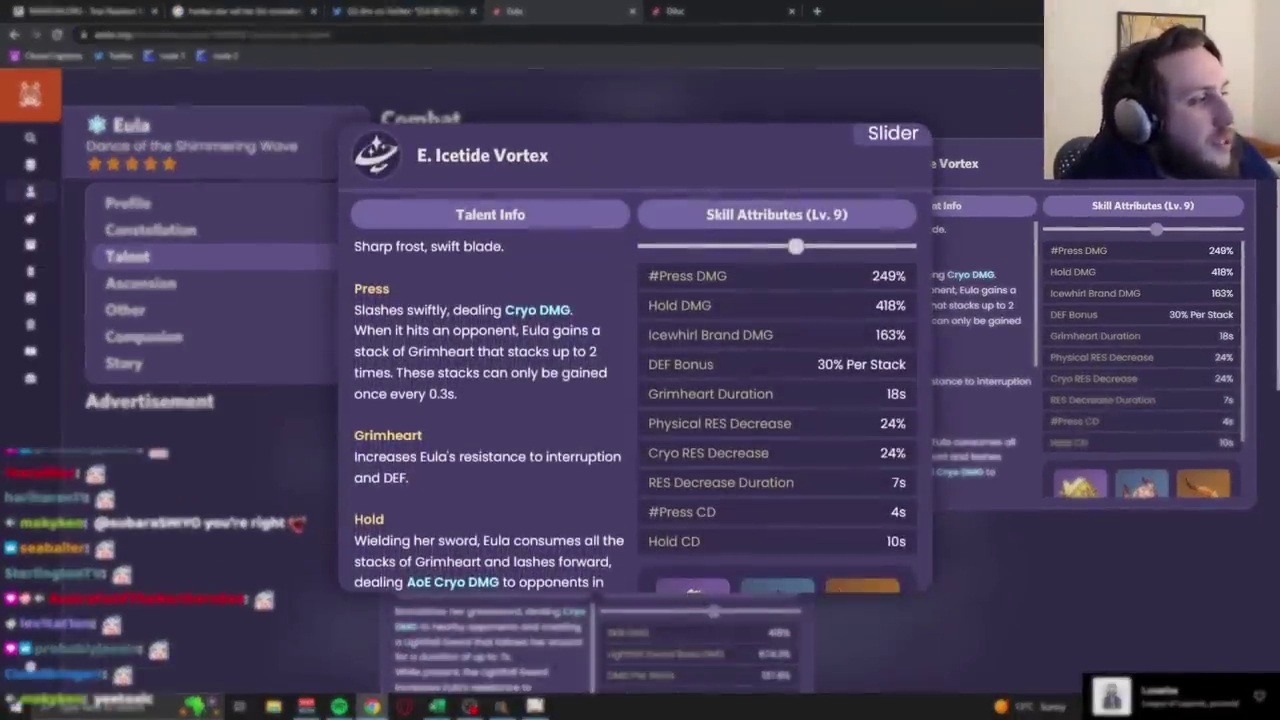
Read the Press and Grimheart descriptions of Eula's Icetide Vortex, highlighting the stack limit and interruption resistance lines.
drag(932, 274, 1016, 290)
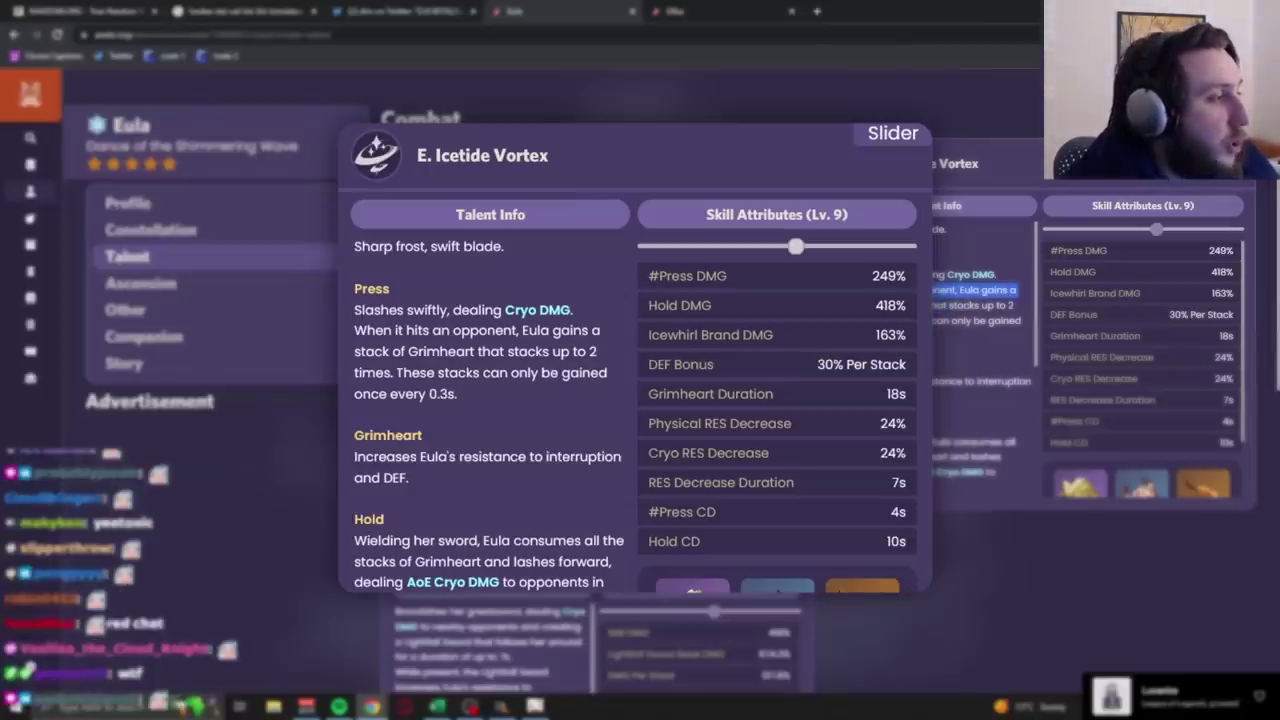
drag(988, 304, 1021, 321)
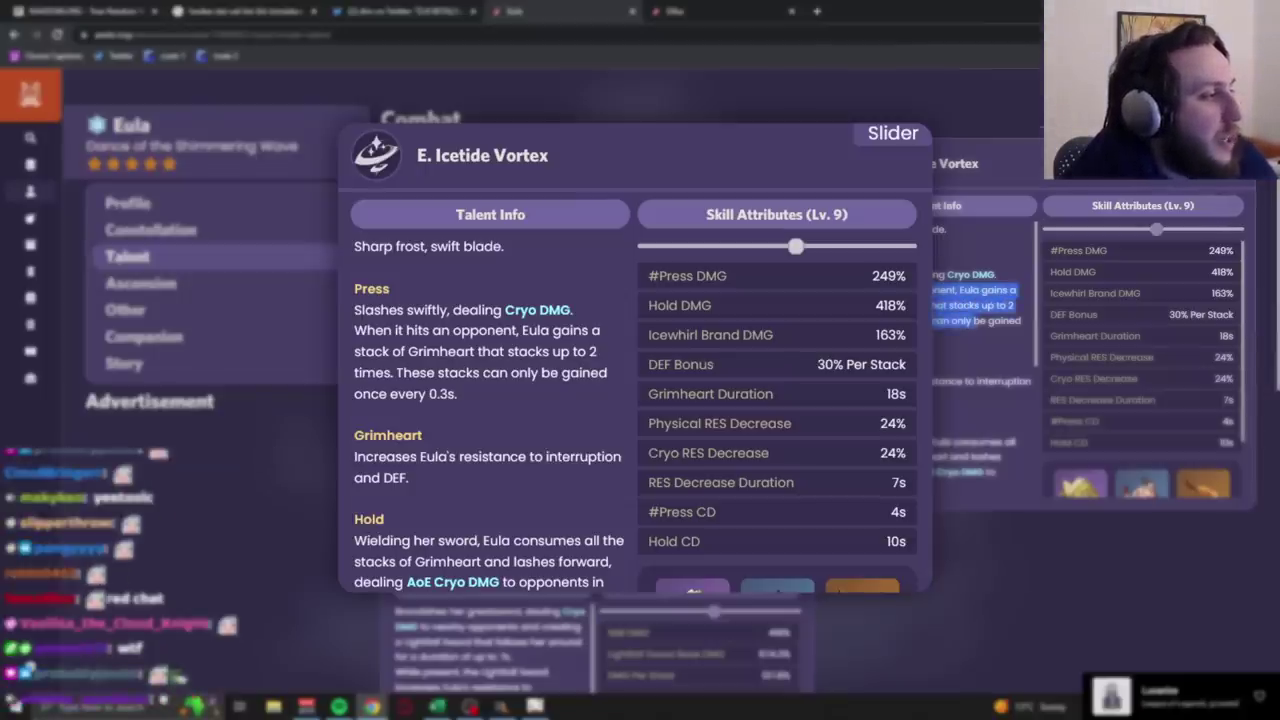
click(963, 342)
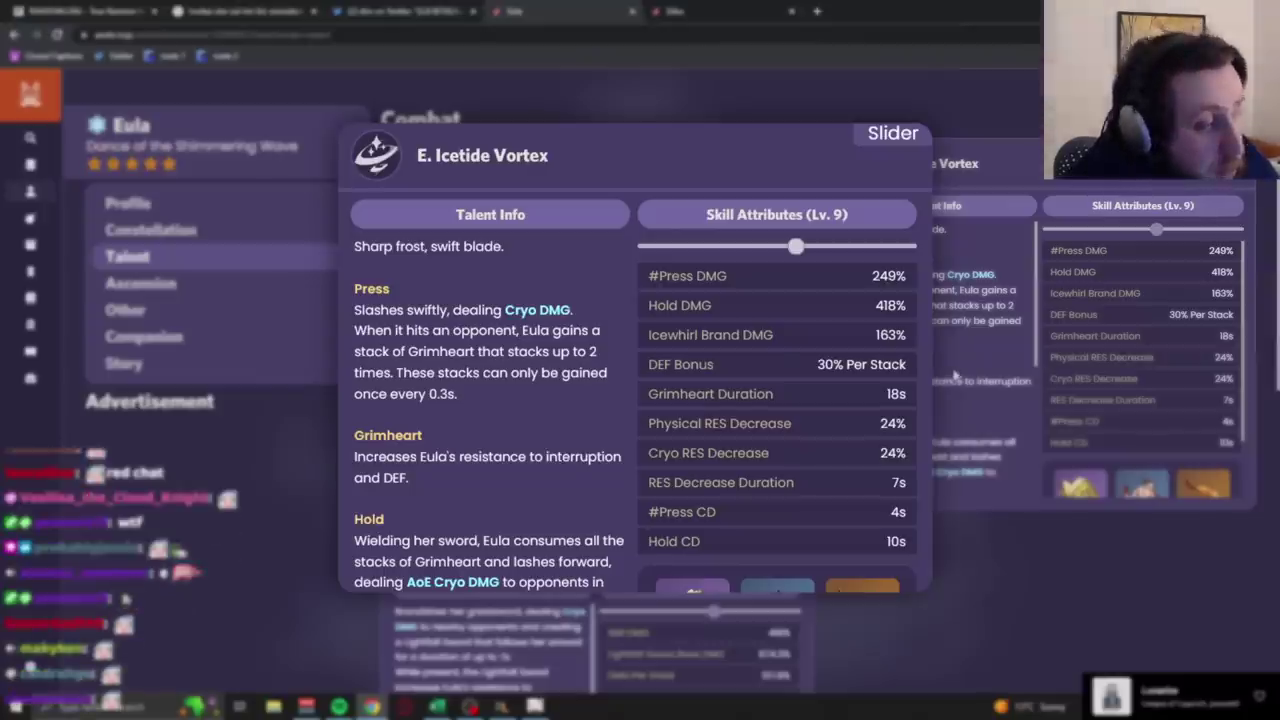
drag(935, 381, 1034, 394)
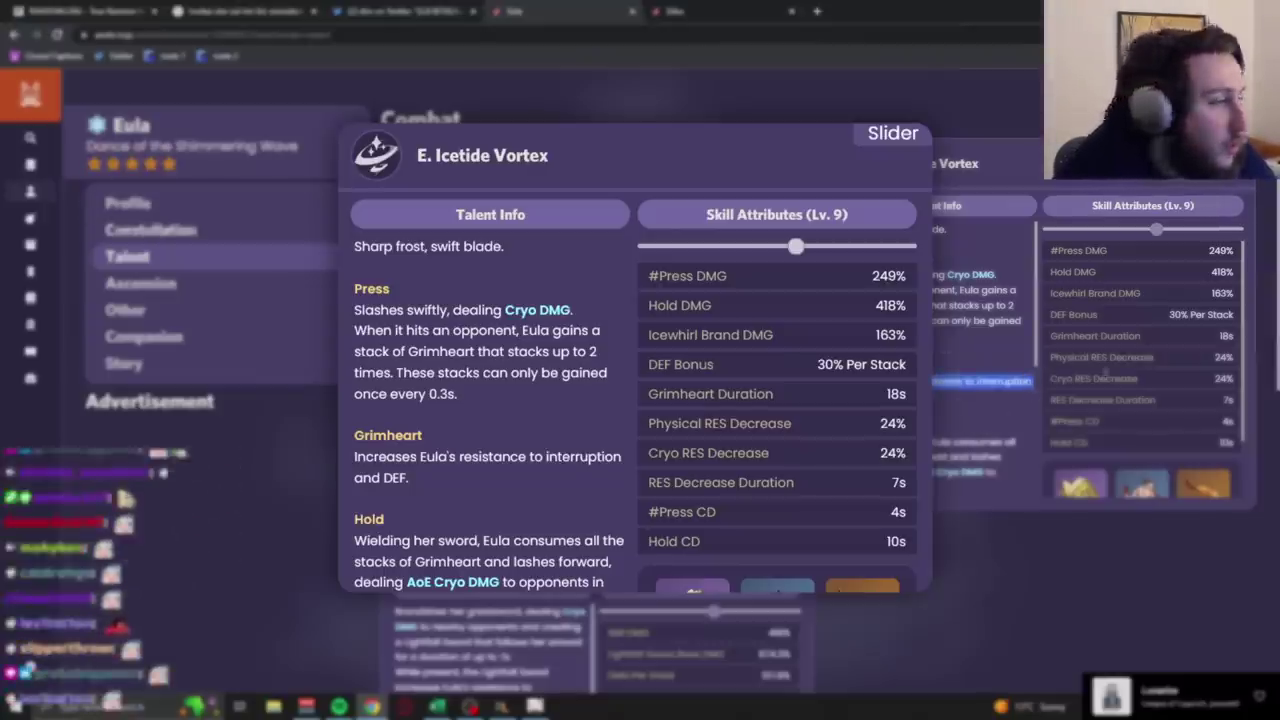
click(973, 415)
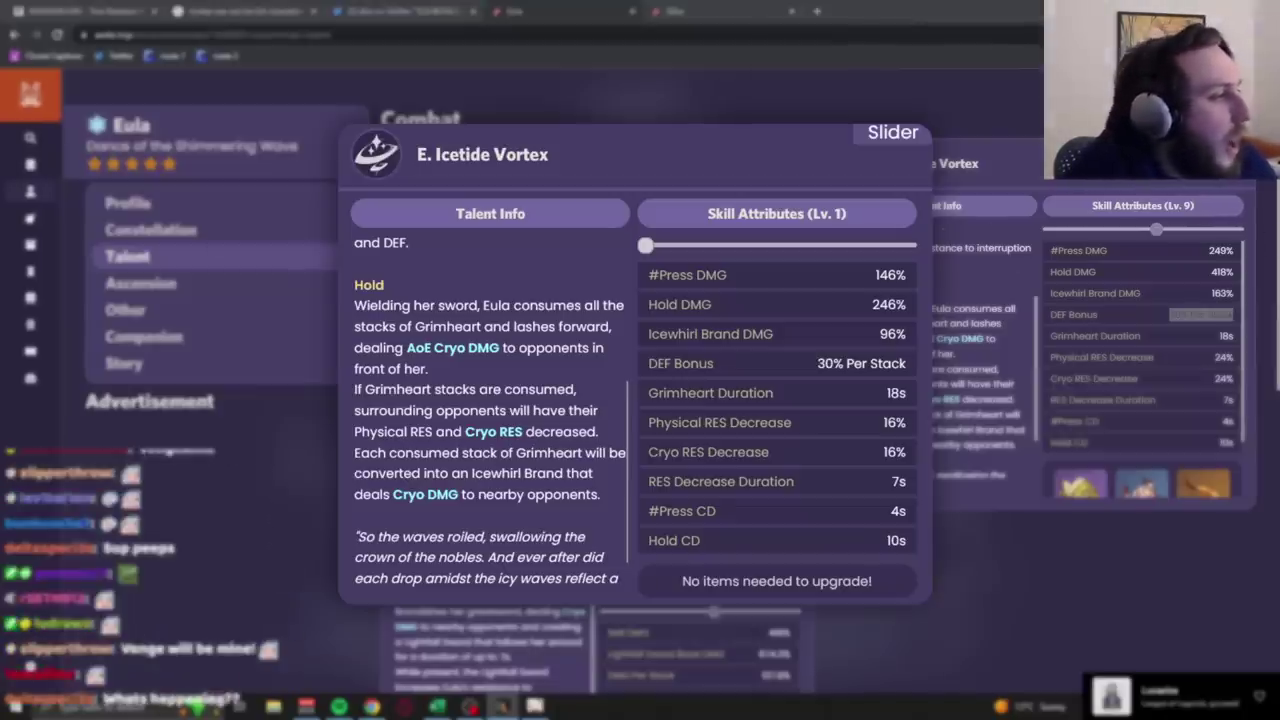
Examine the description and level 9 attributes of Eula's Glacial Illumination burst.
mouse_move(36, 255)
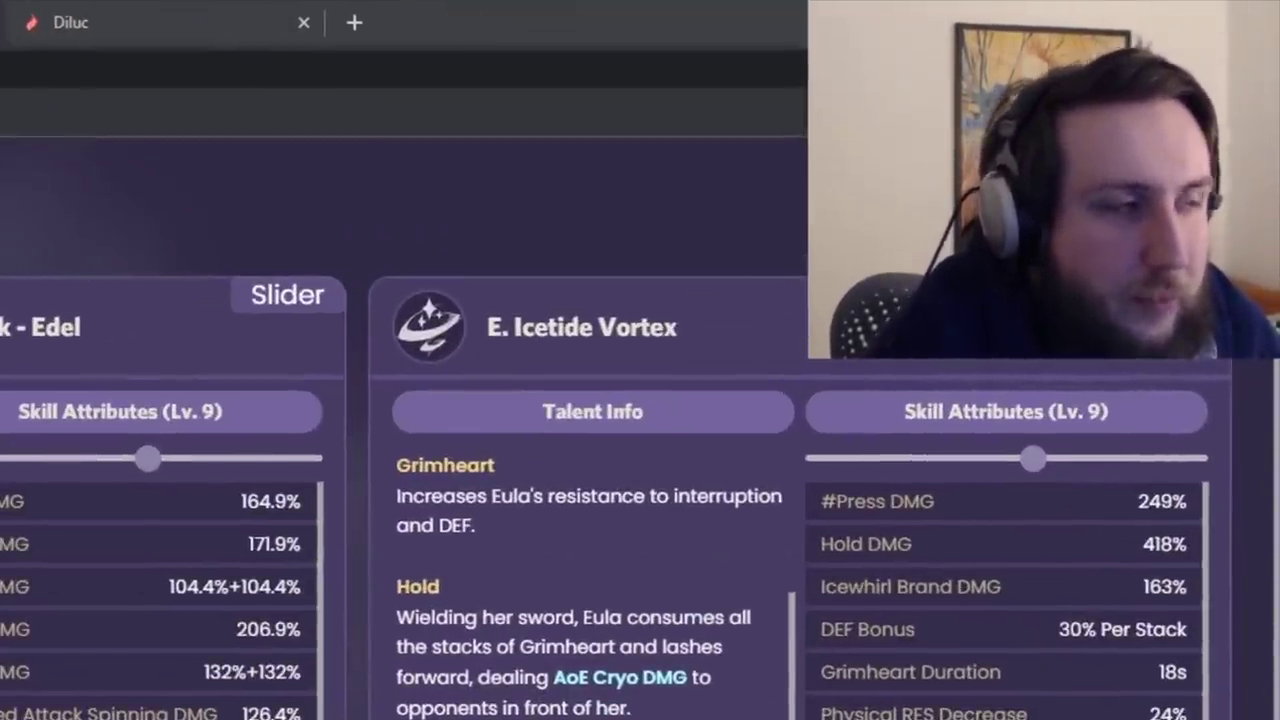
scroll(548, 432, down, 5)
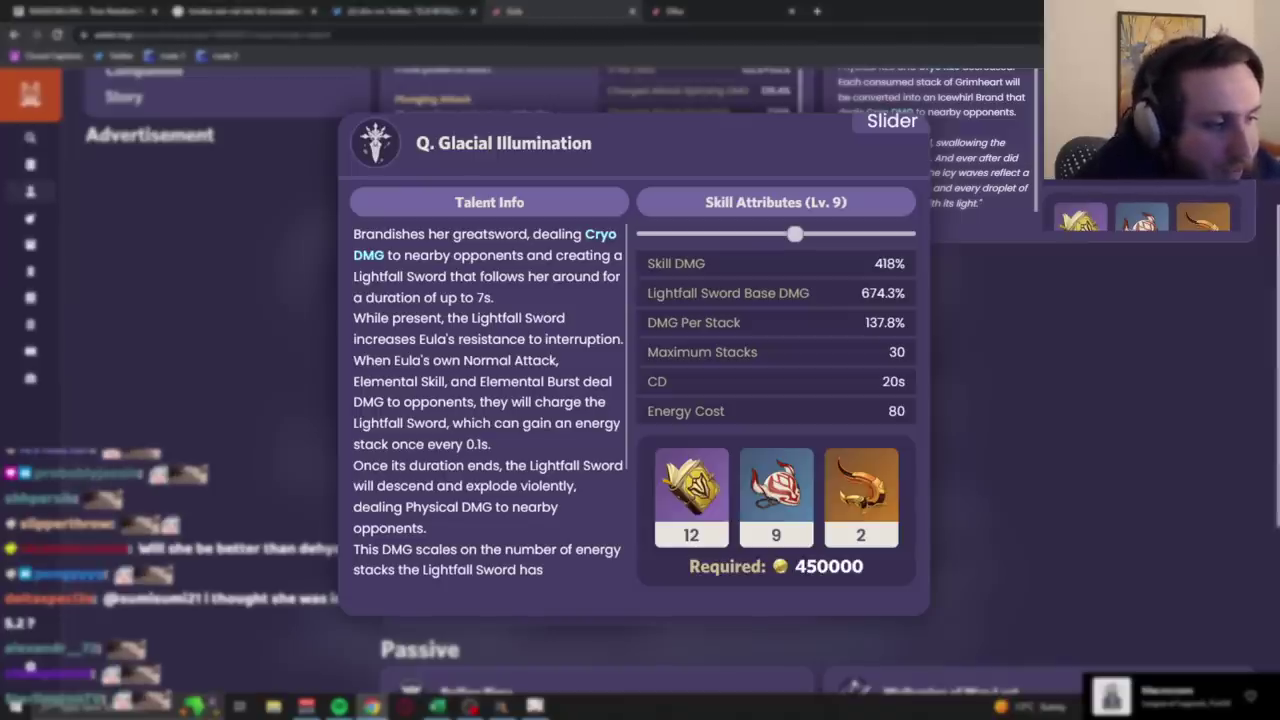
scroll(488, 400, down, 3)
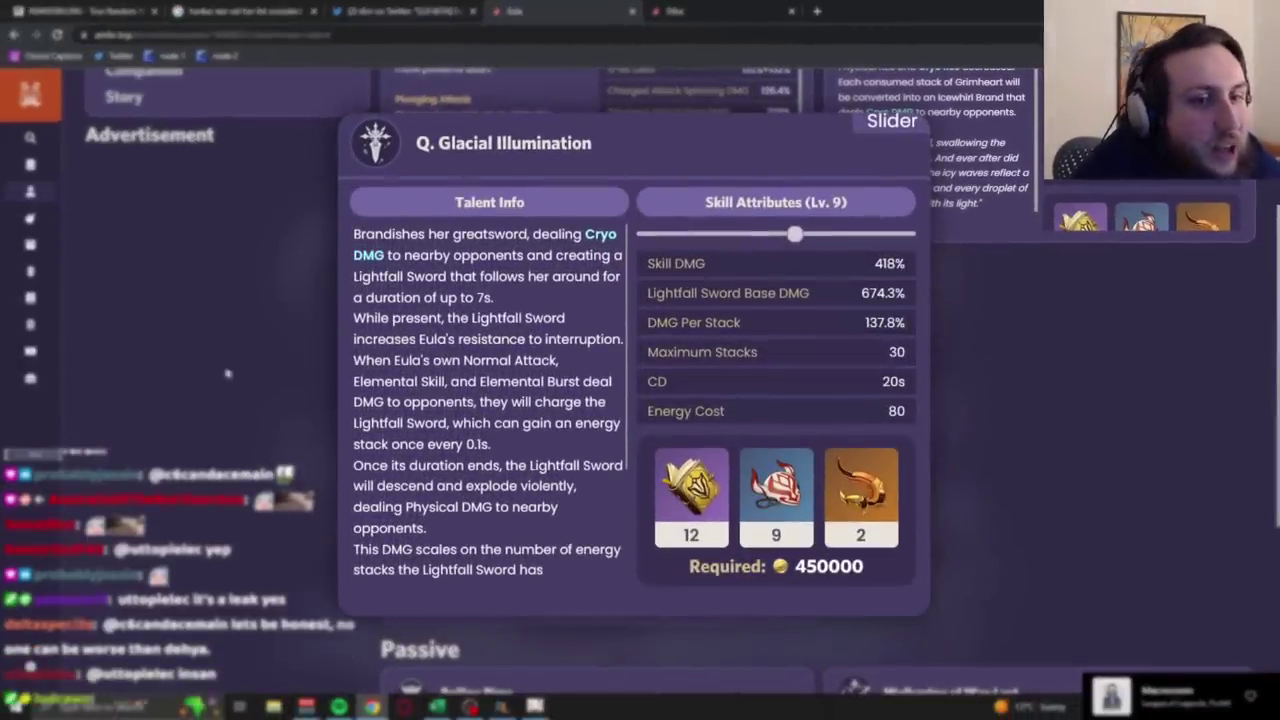
scroll(228, 374, up, 3)
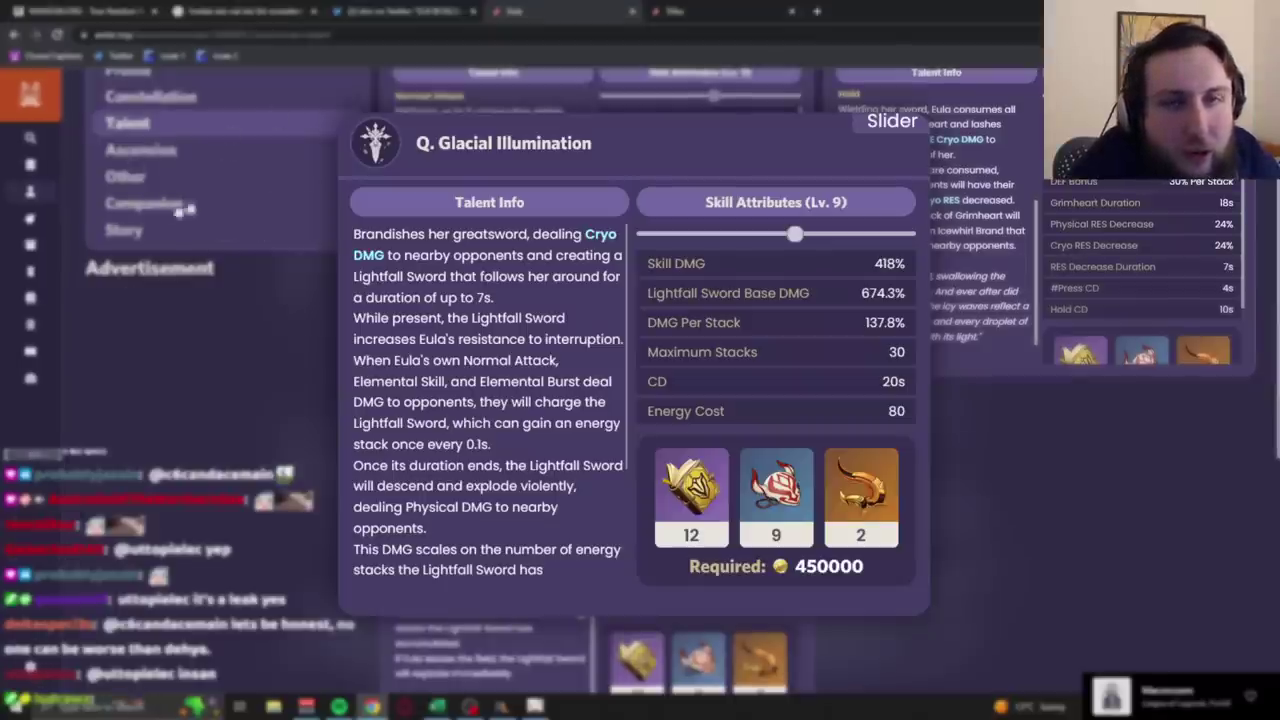
scroll(271, 562, down, 2)
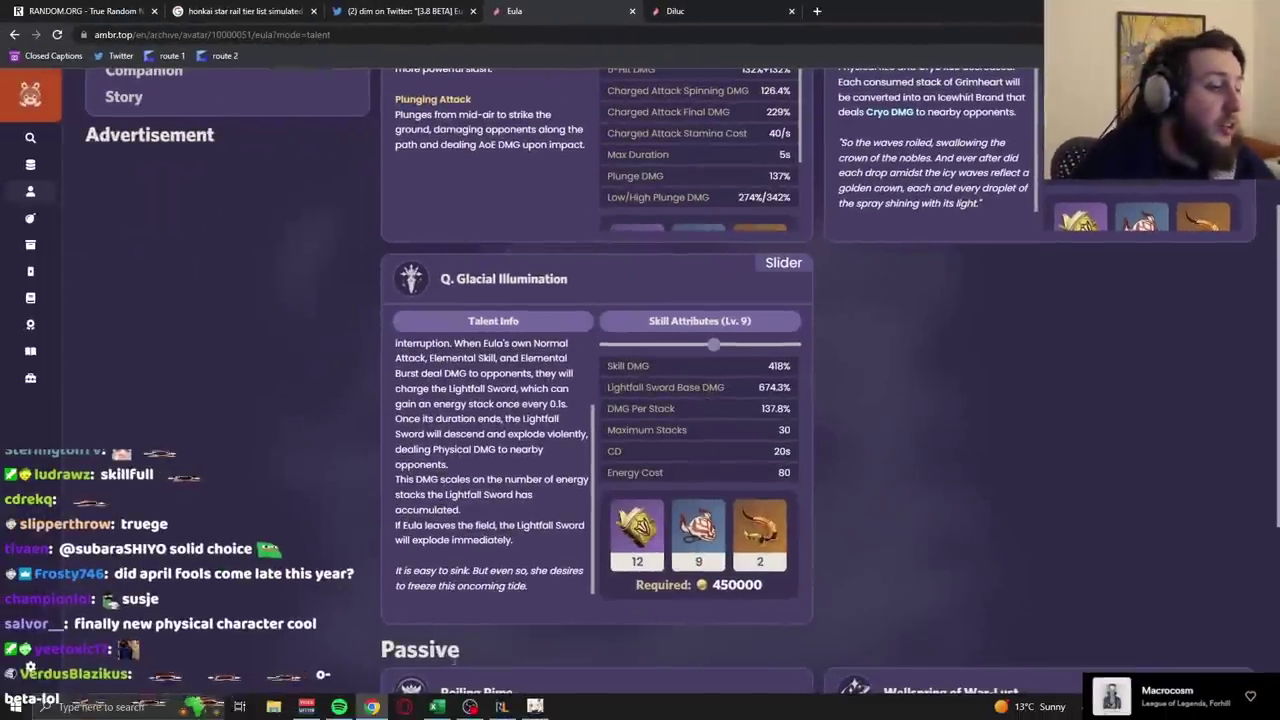
Switch to Excel and enter the Lightfall Sword base damage of 674.3% in cell B2.
double_click(757, 386)
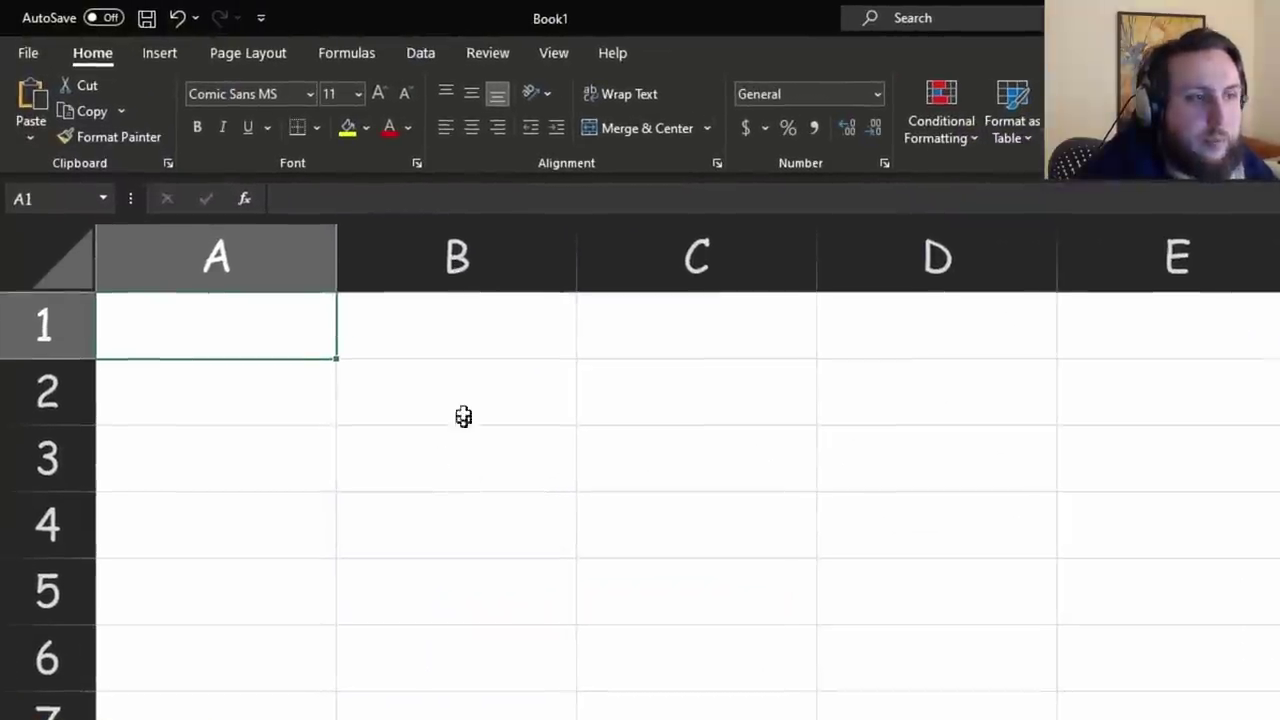
click(466, 400)
text(6)
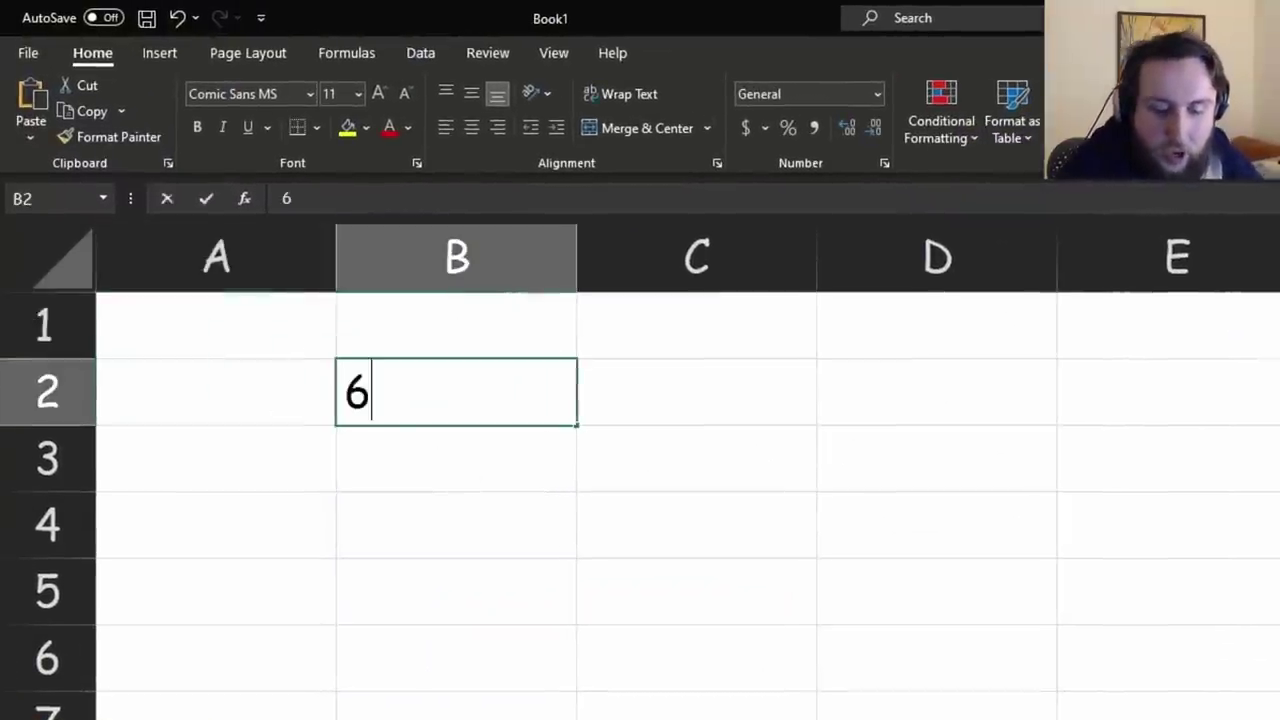
text(7)
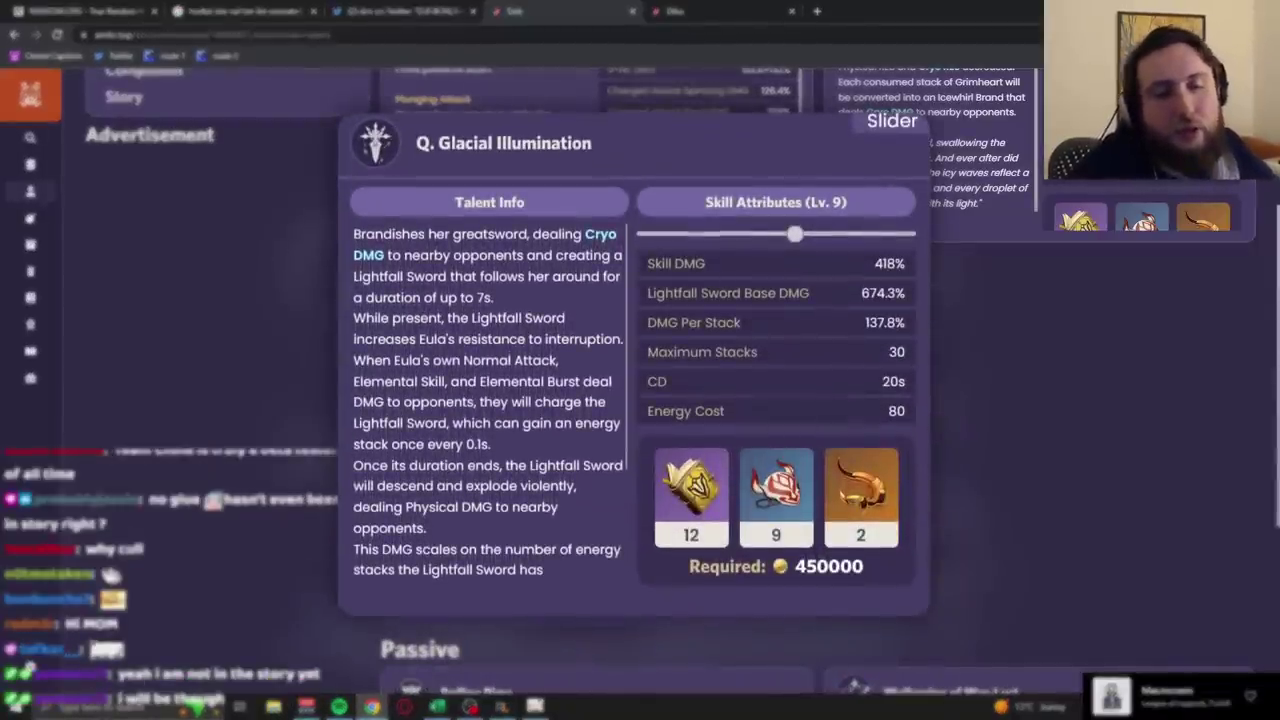
Calculate the Lightfall Sword damage with 13 stacks in cell B3 using the formula =B2+13*137.8%.
text(=B2+13)
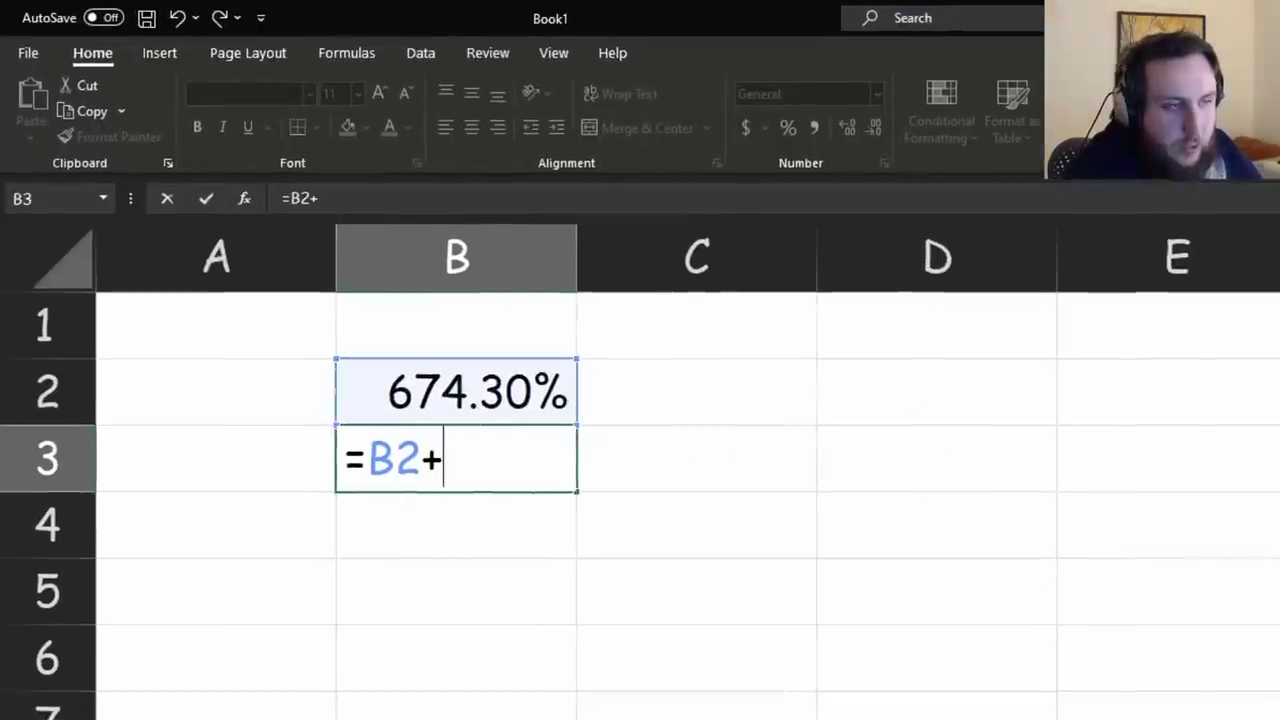
text(*)
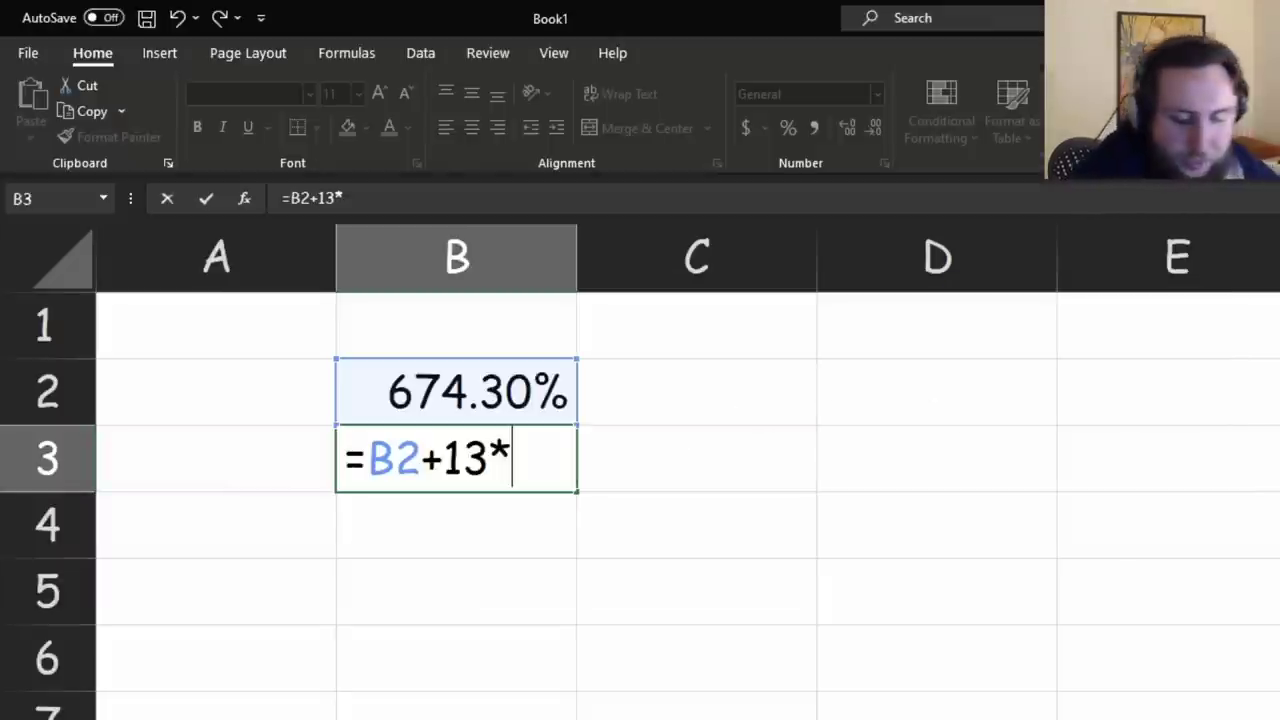
text(137.8%)
key(ctrl+Return)
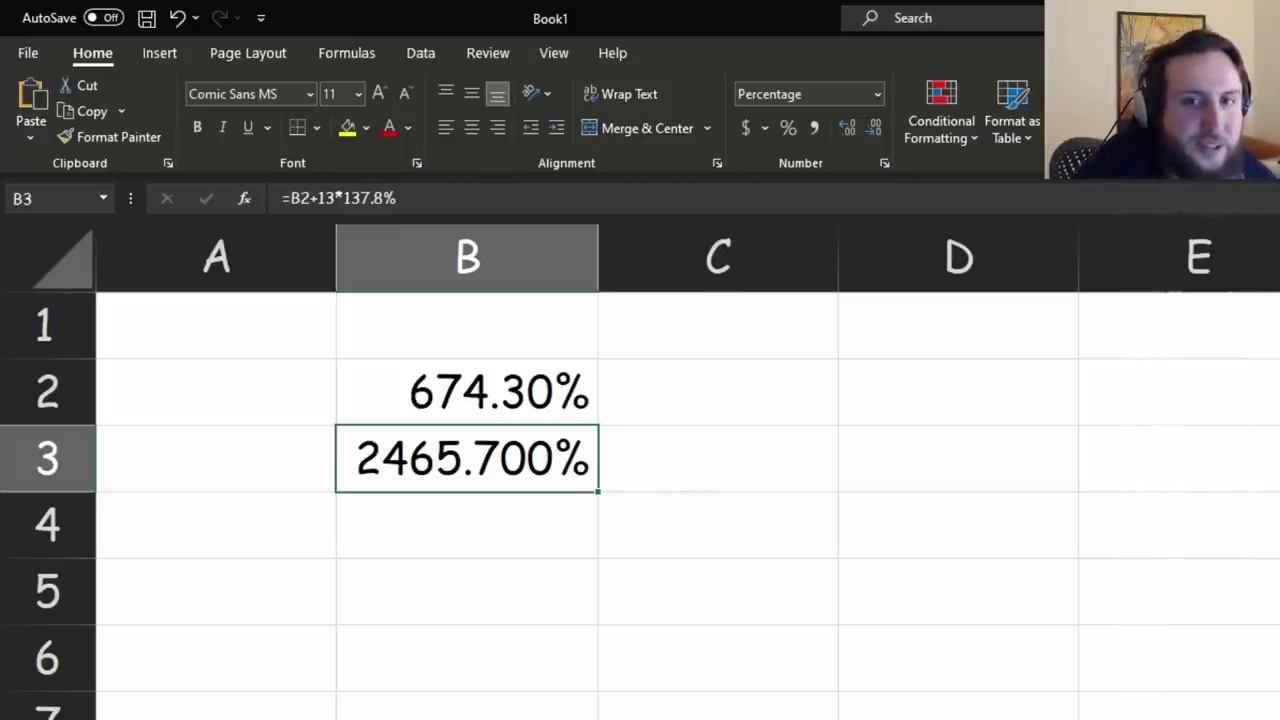
Return to Eula's talent page in the browser and review Icetide Vortex's Hold effect, Grimheart duration and cooldowns.
key(alt+Tab)
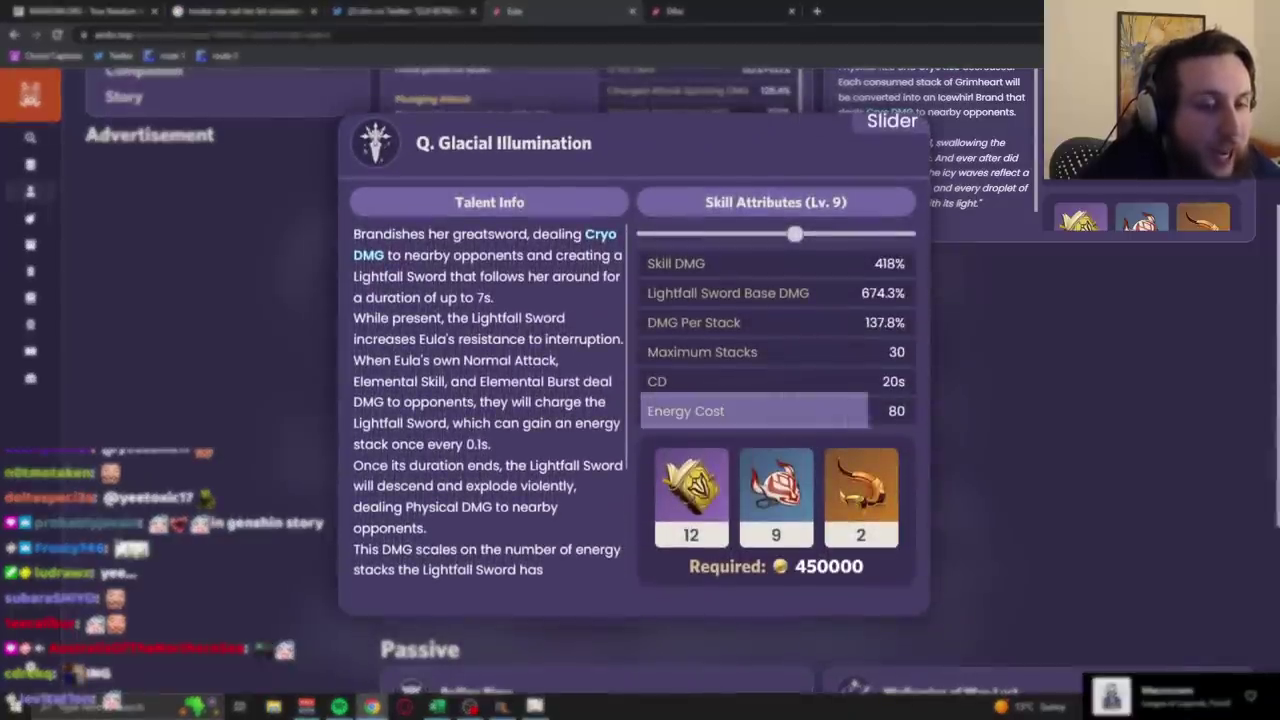
scroll(780, 411, up, 3)
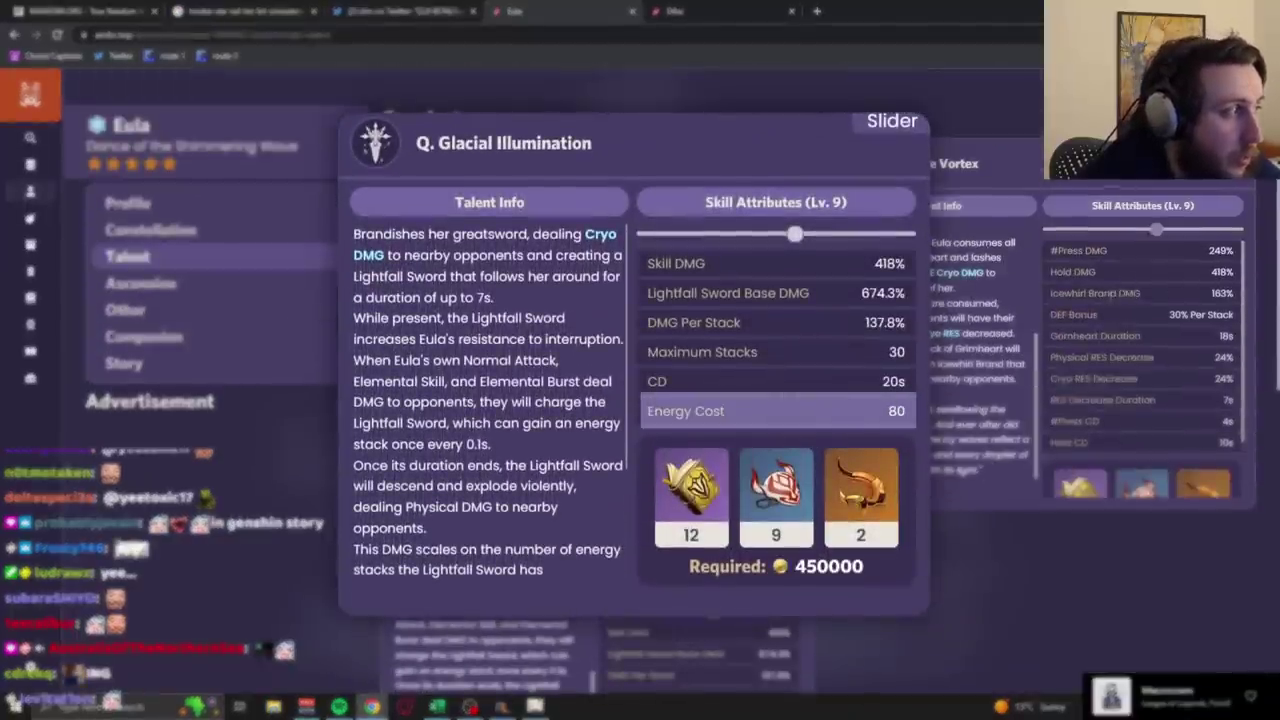
click(1115, 336)
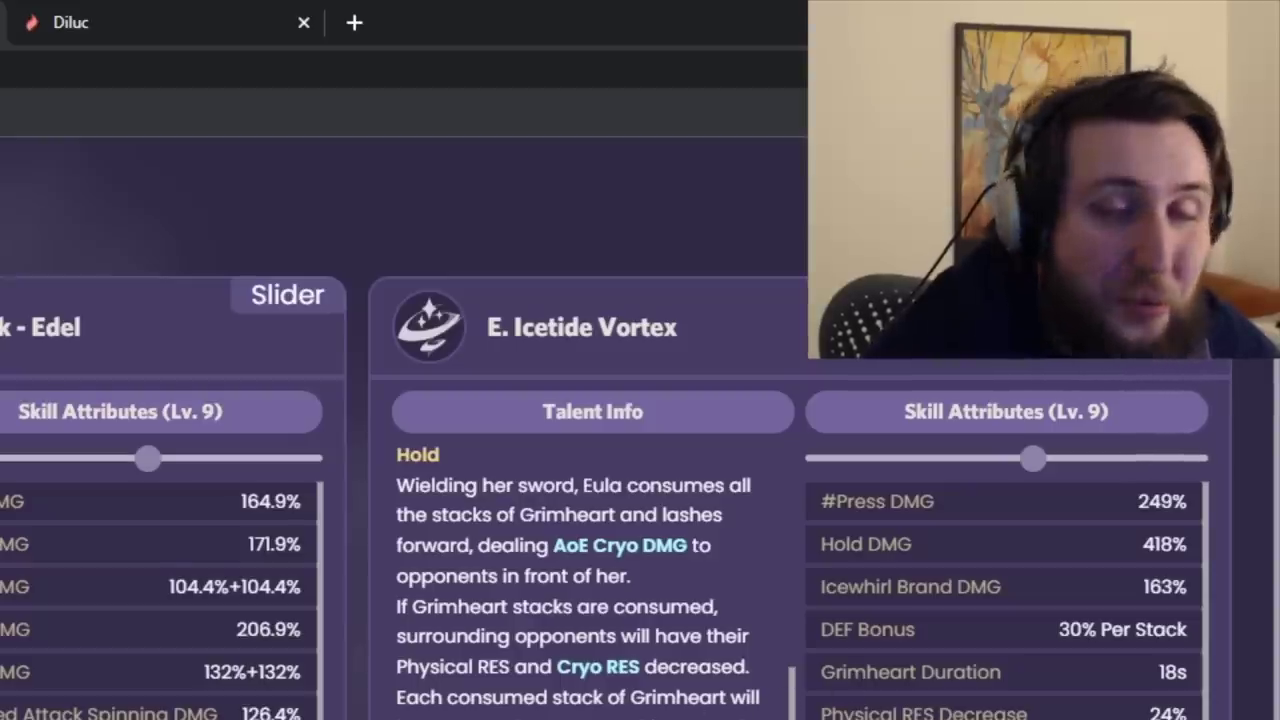
scroll(600, 500, down, 3)
key(alt+Tab)
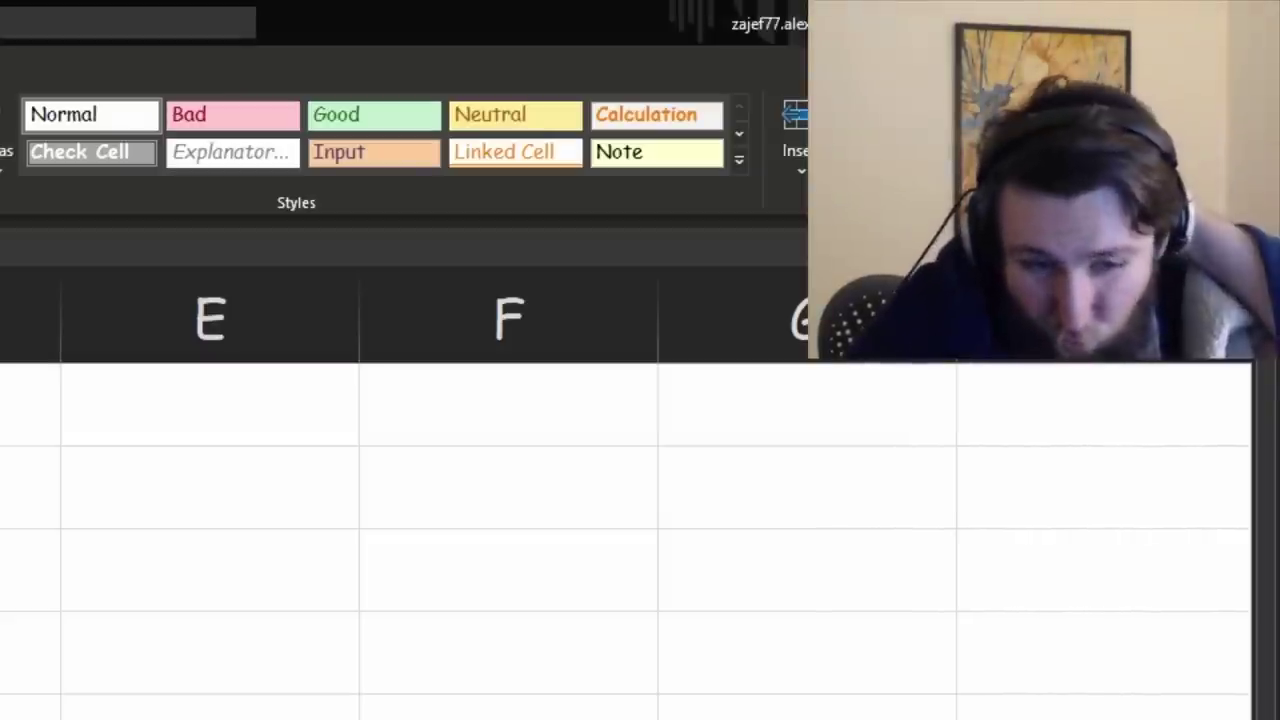
key(alt+Tab)
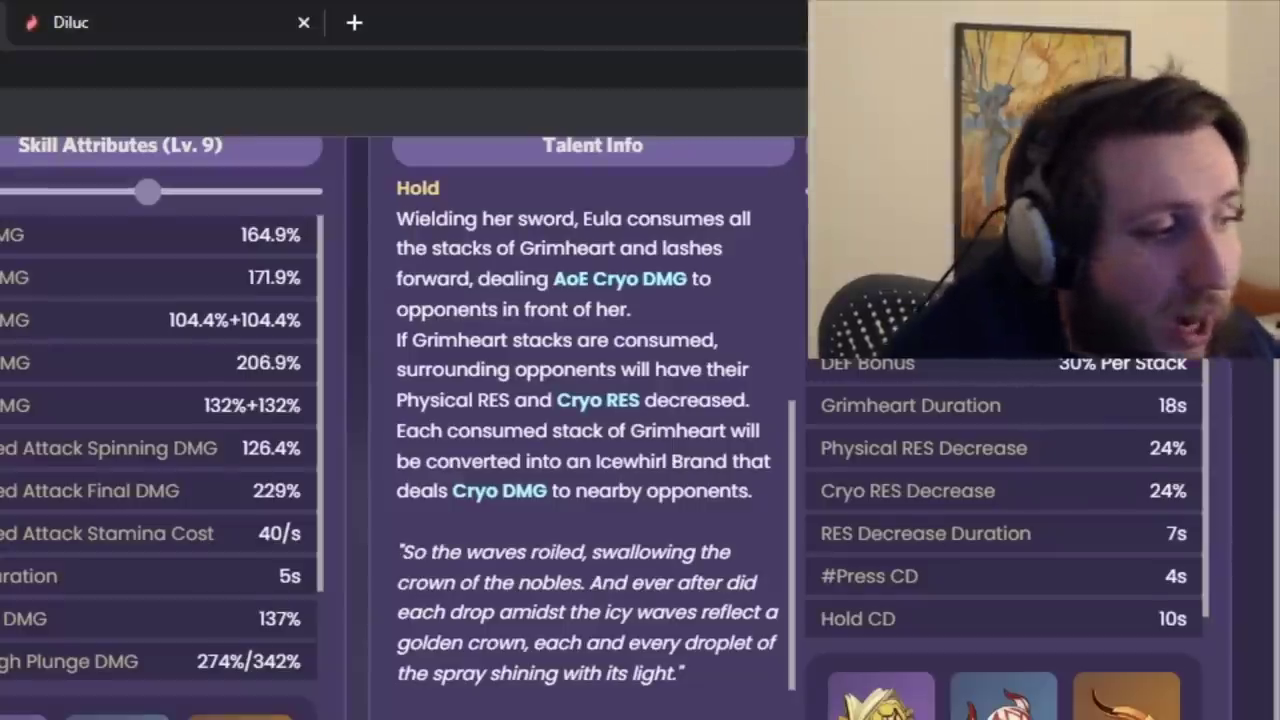
scroll(600, 400, down, 2)
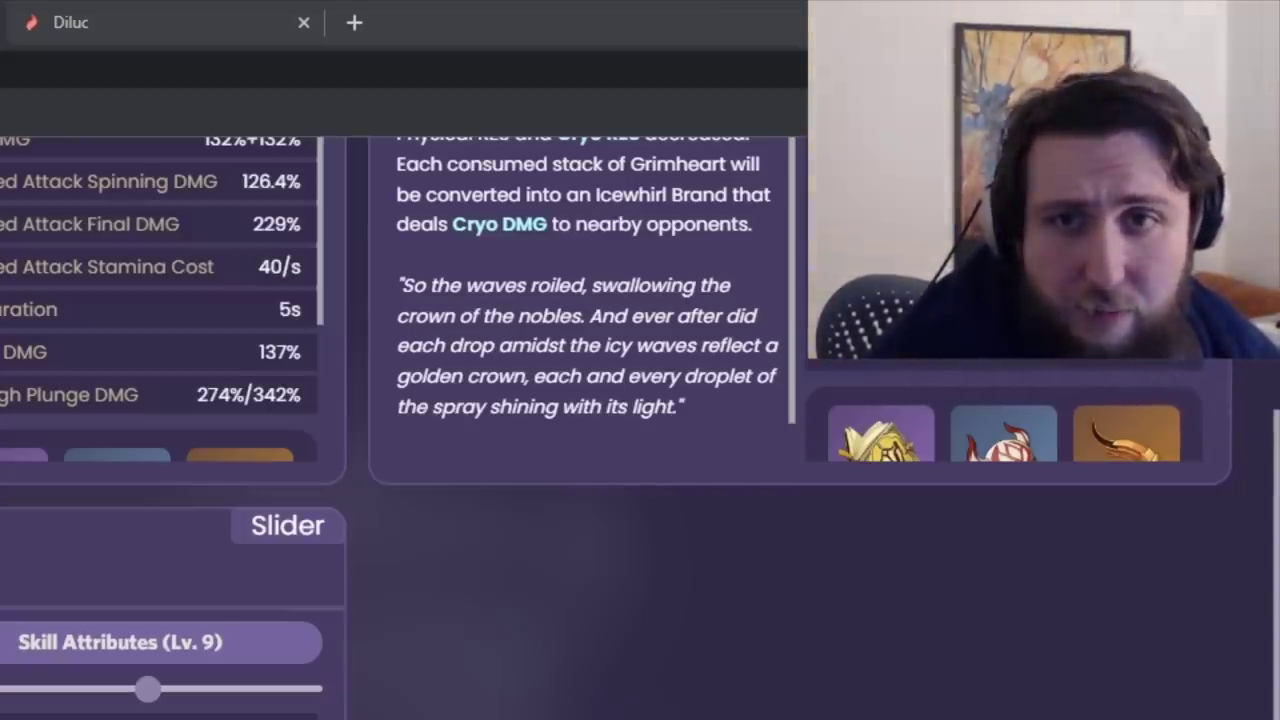
Switch to Excel, apply the percentage format and confirm the formula =B2+13*137.8% in cell B3.
key(alt+Tab)
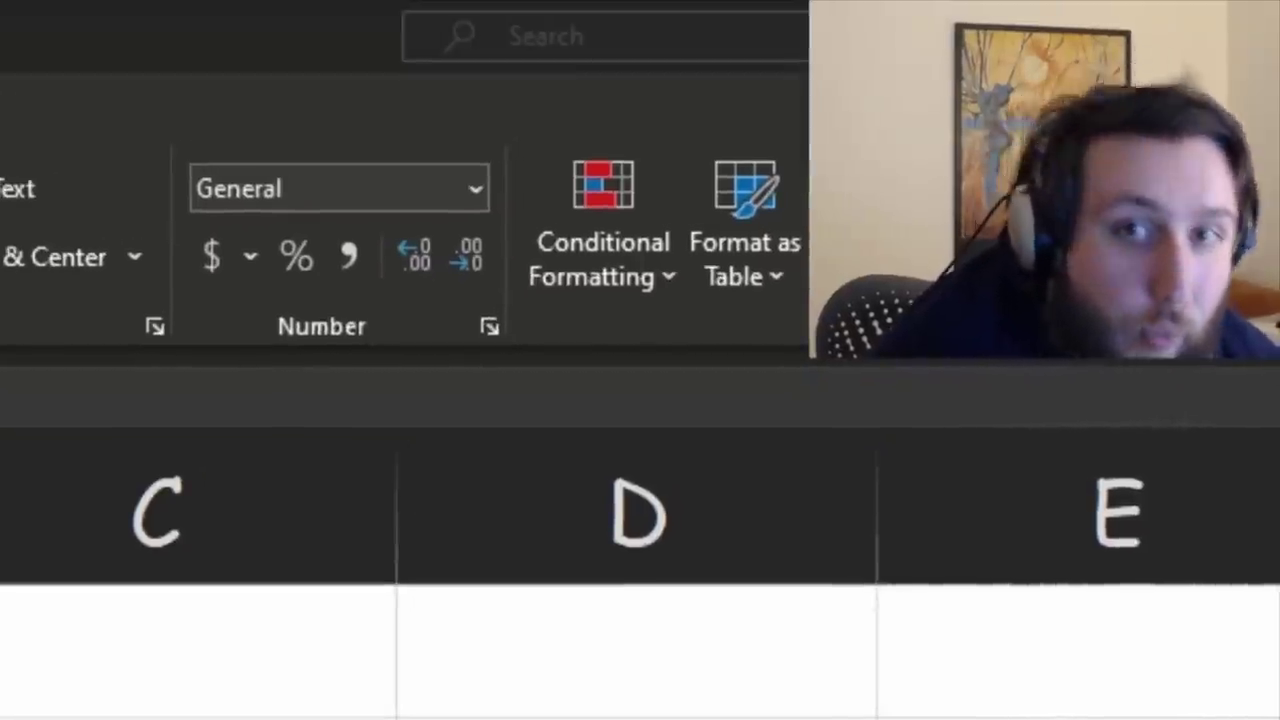
click(198, 650)
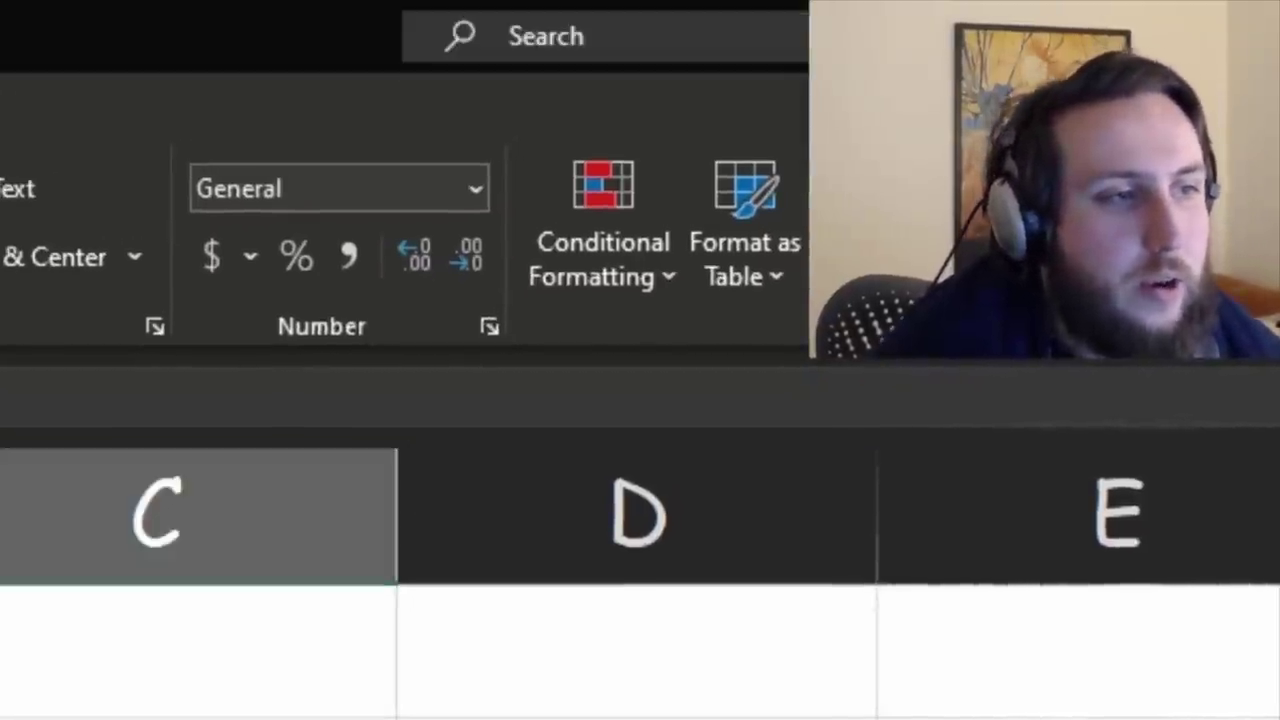
key(ctrl+shift+5)
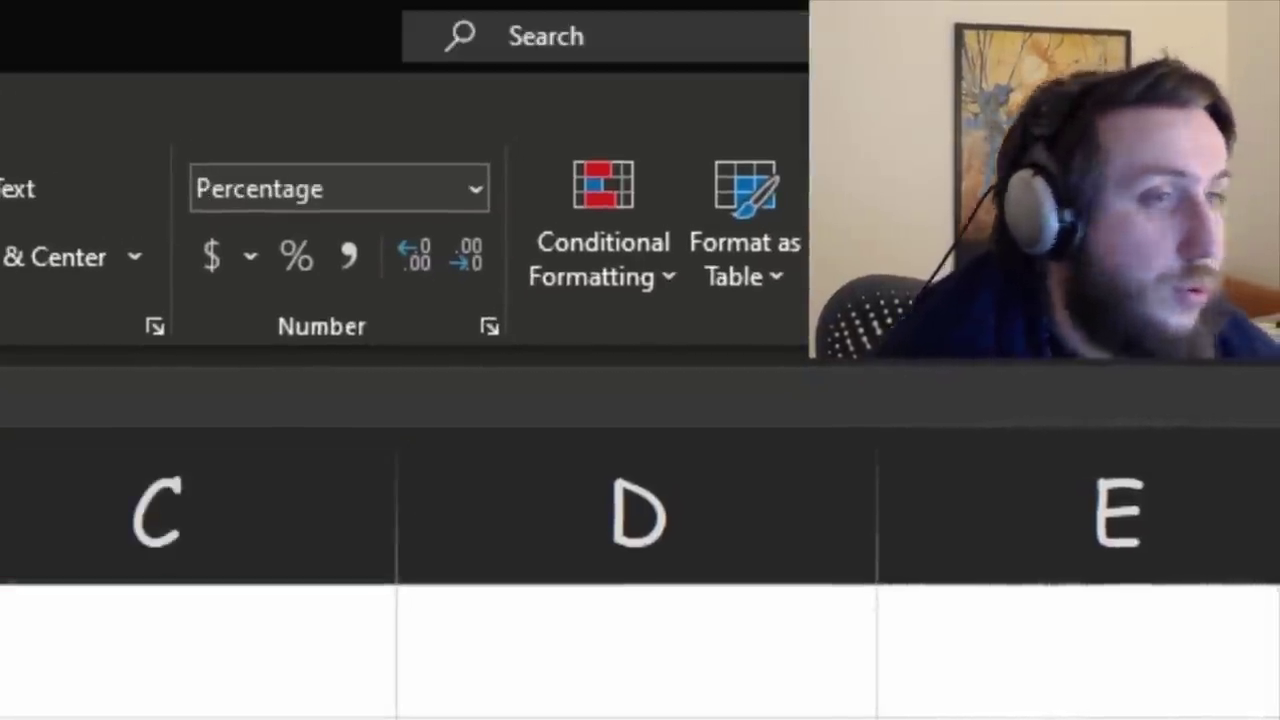
click(198, 650)
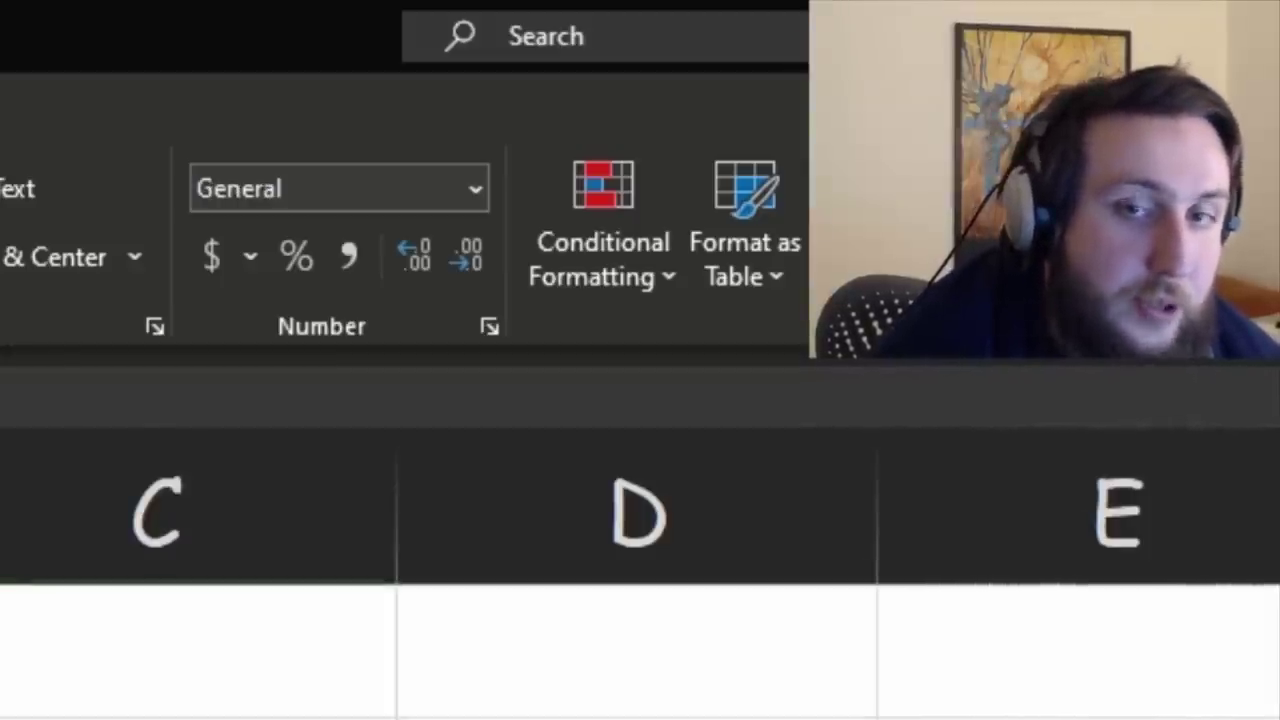
key(ctrl+shift+5)
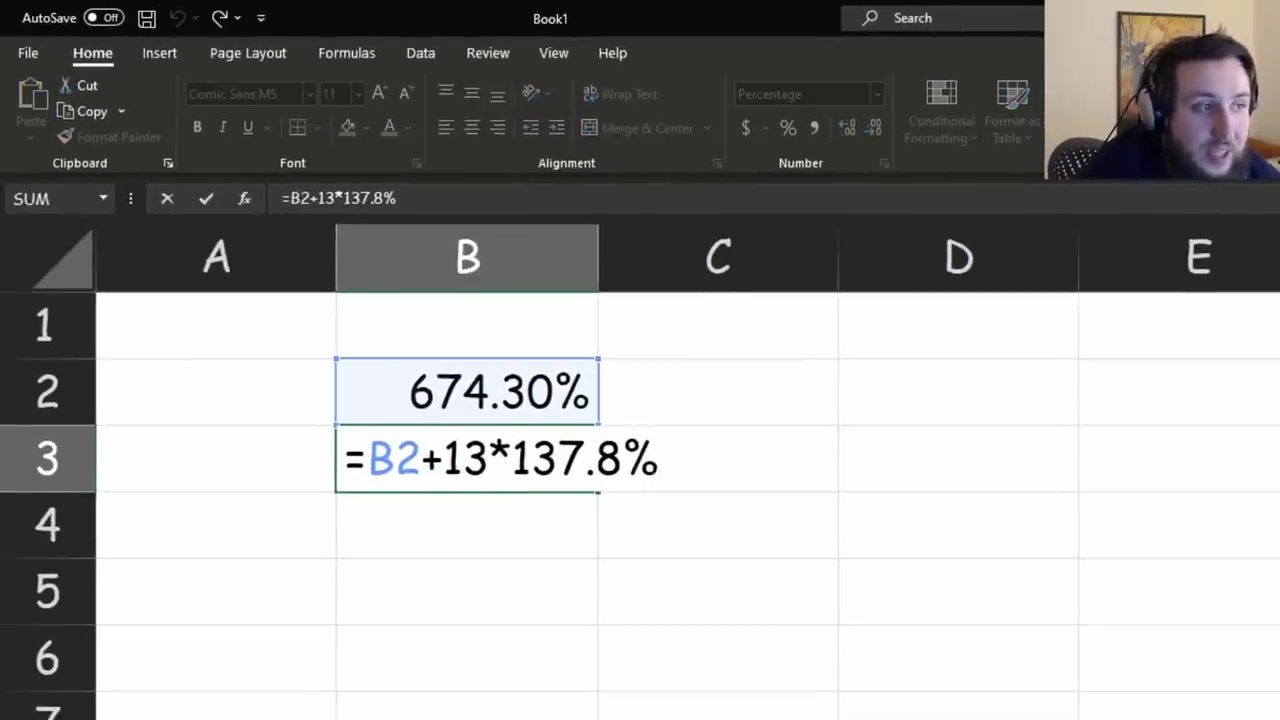
key(ctrl+Return)
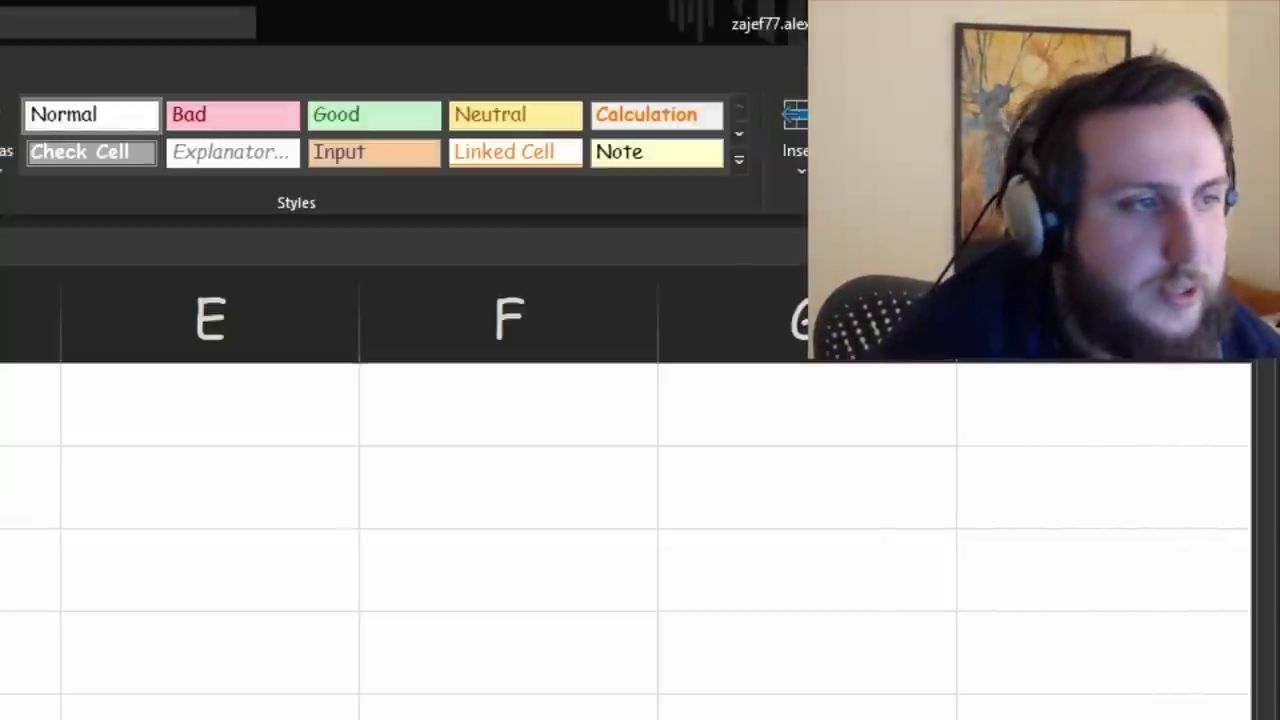
Return to Eula's talent page in the browser and review the level 9 attributes of her normal attack, Icetide Vortex and Glacial Illumination.
key(alt+Tab)
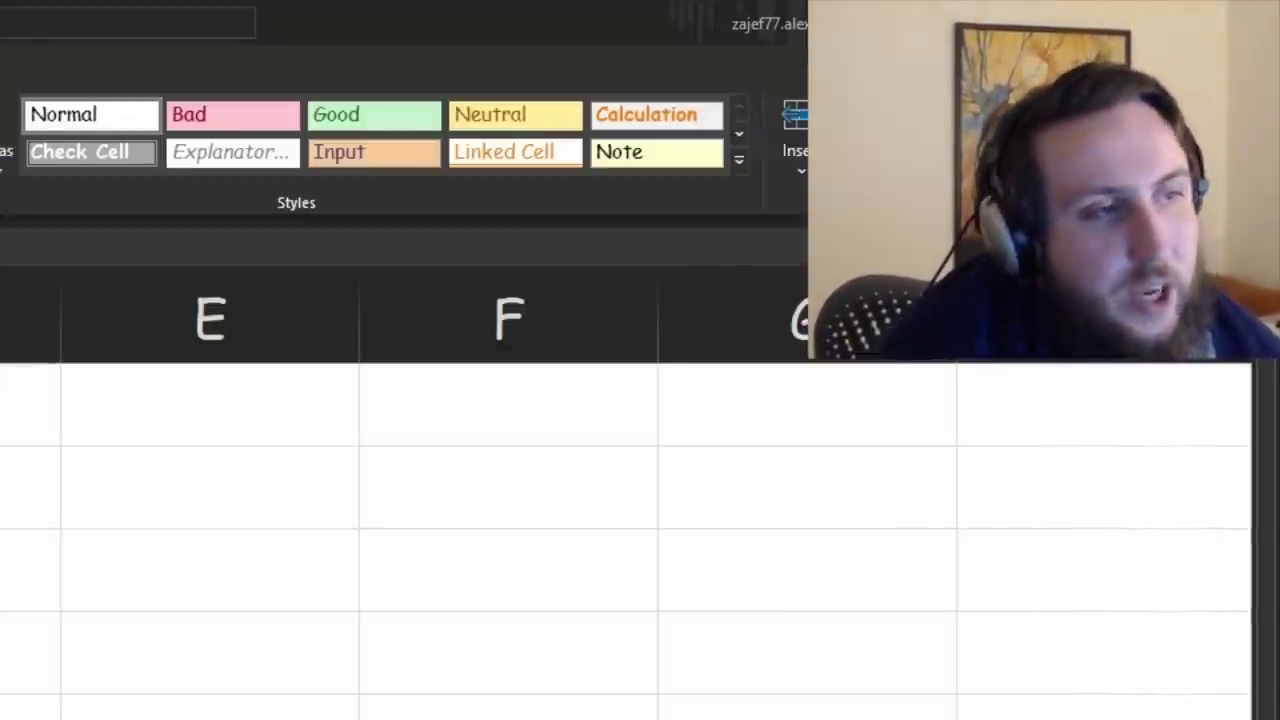
key(alt+Tab)
scroll(225, 548, up, 5)
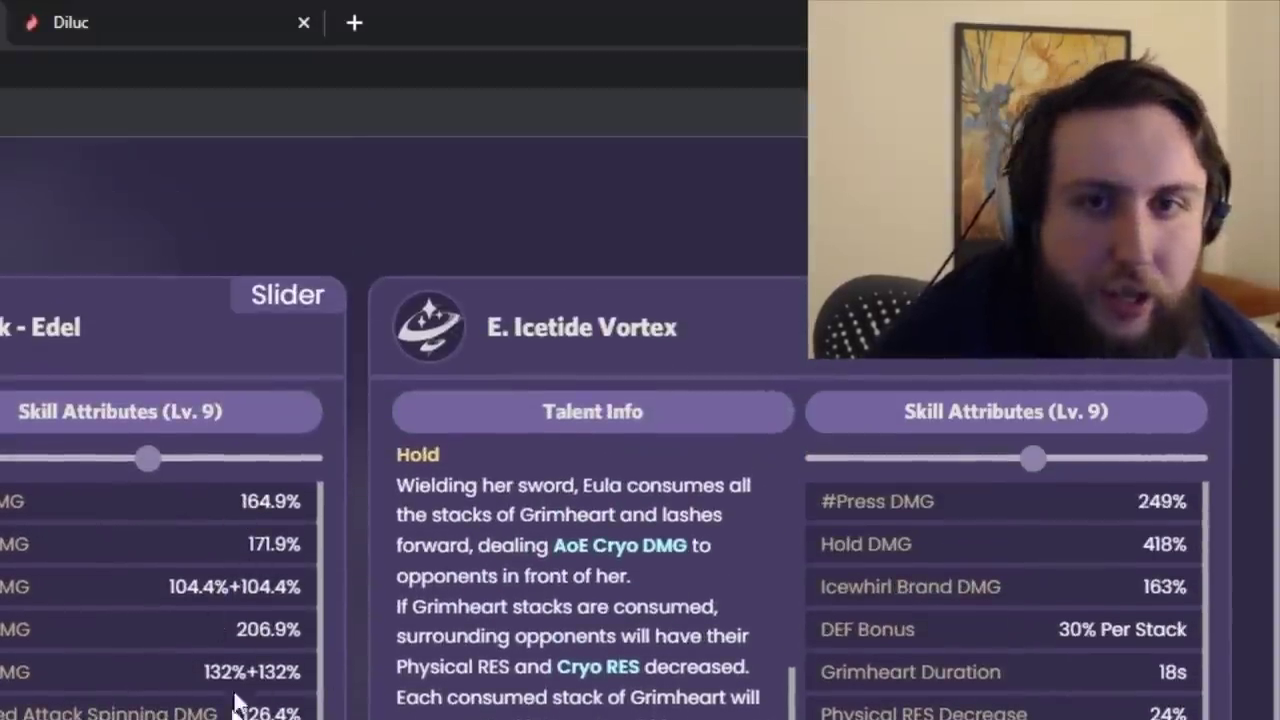
scroll(192, 670, down, 2)
scroll(107, 628, down, 5)
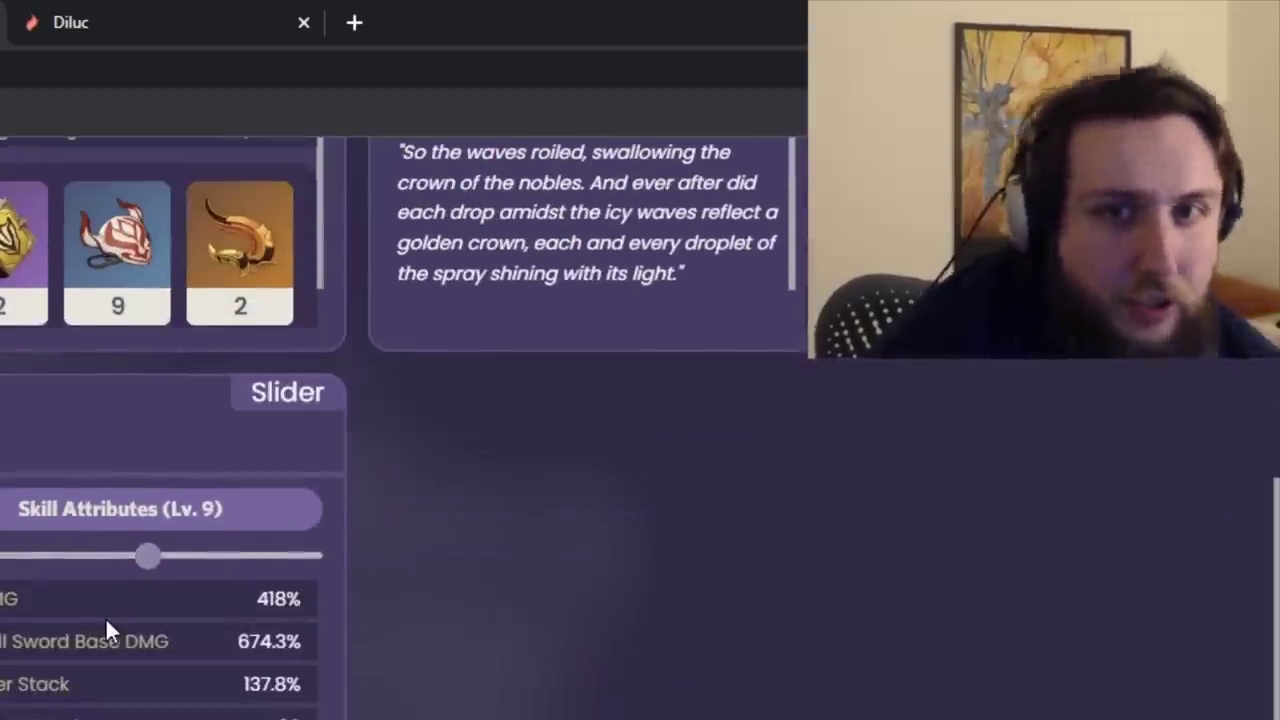
key(alt+Tab)
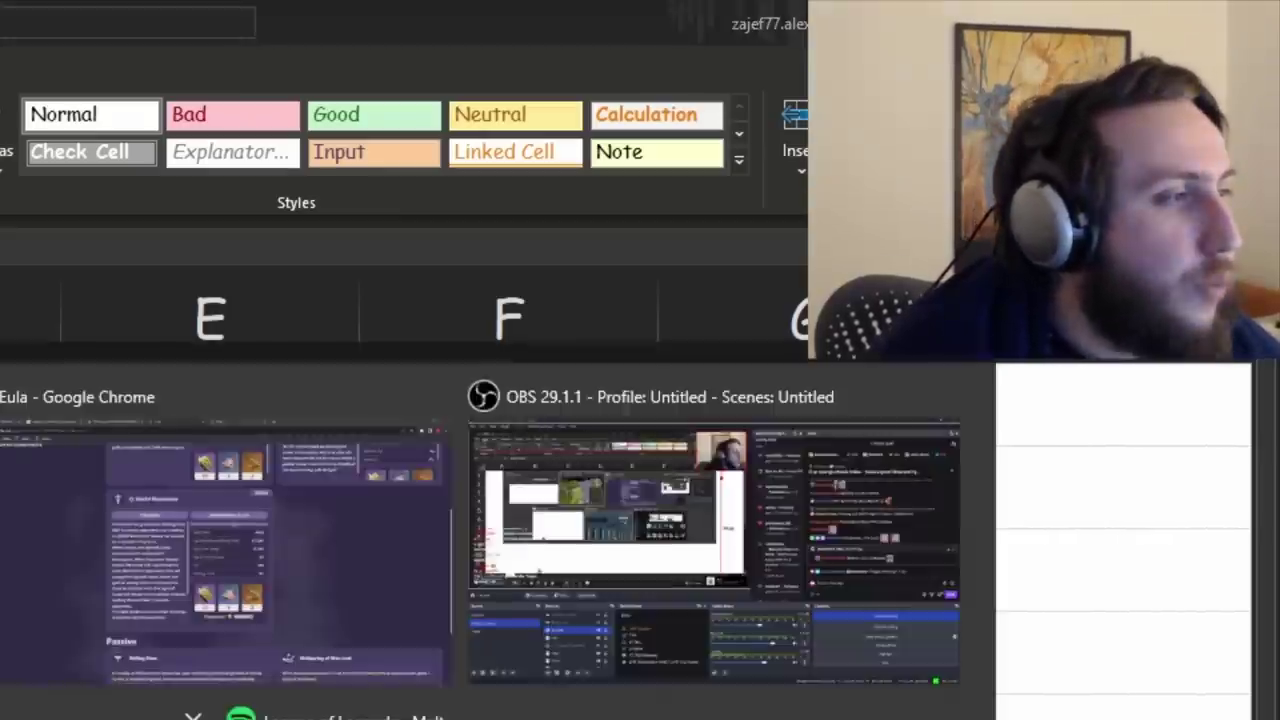
drag(243, 688, 332, 705)
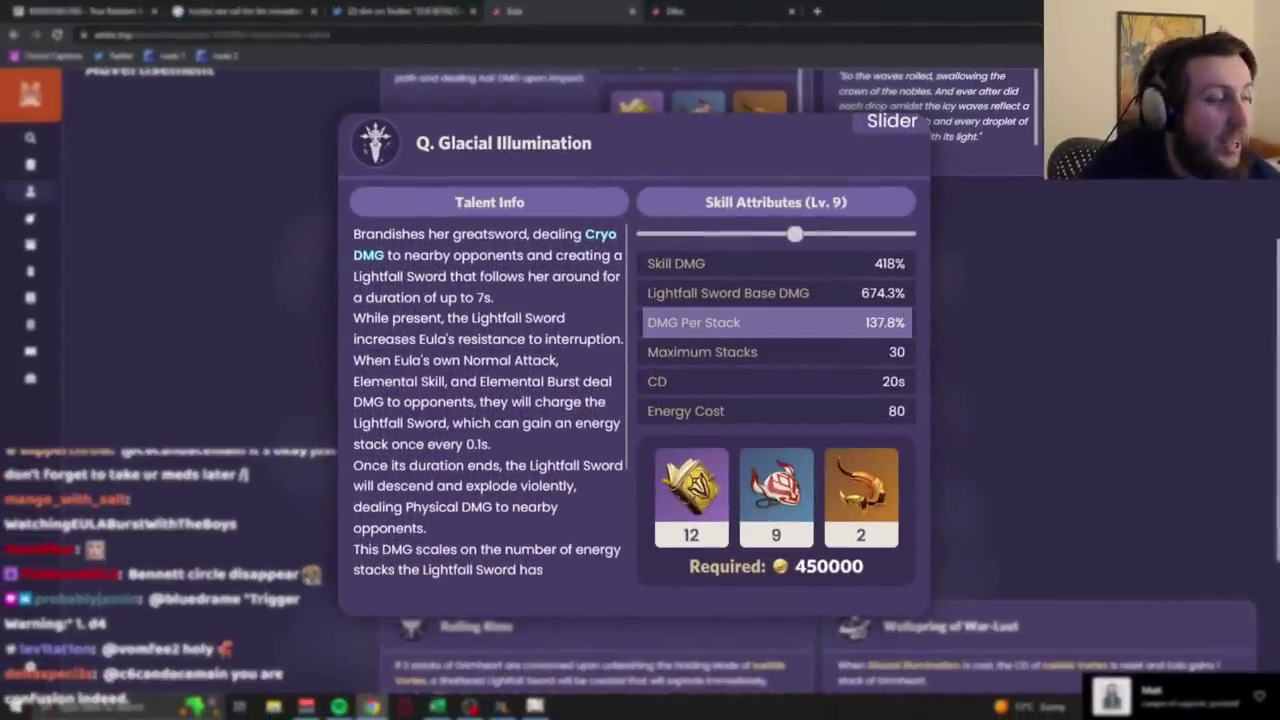
scroll(1000, 450, up, 2)
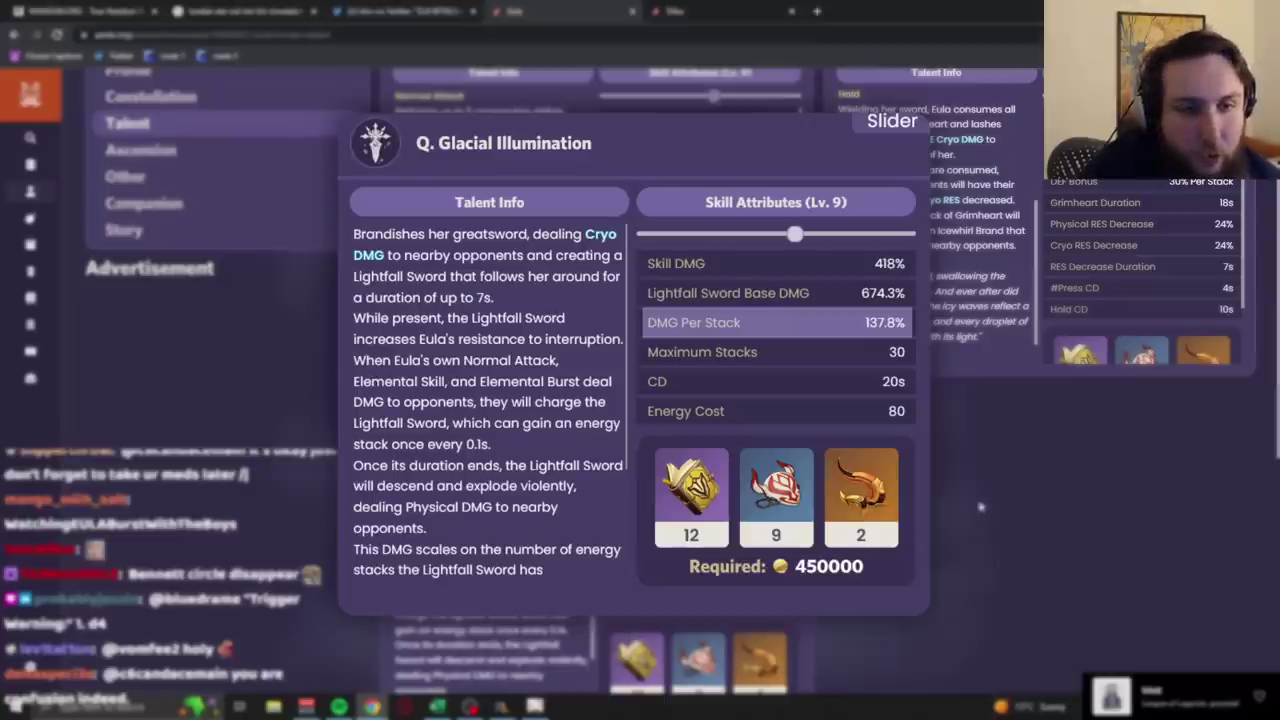
key(Escape)
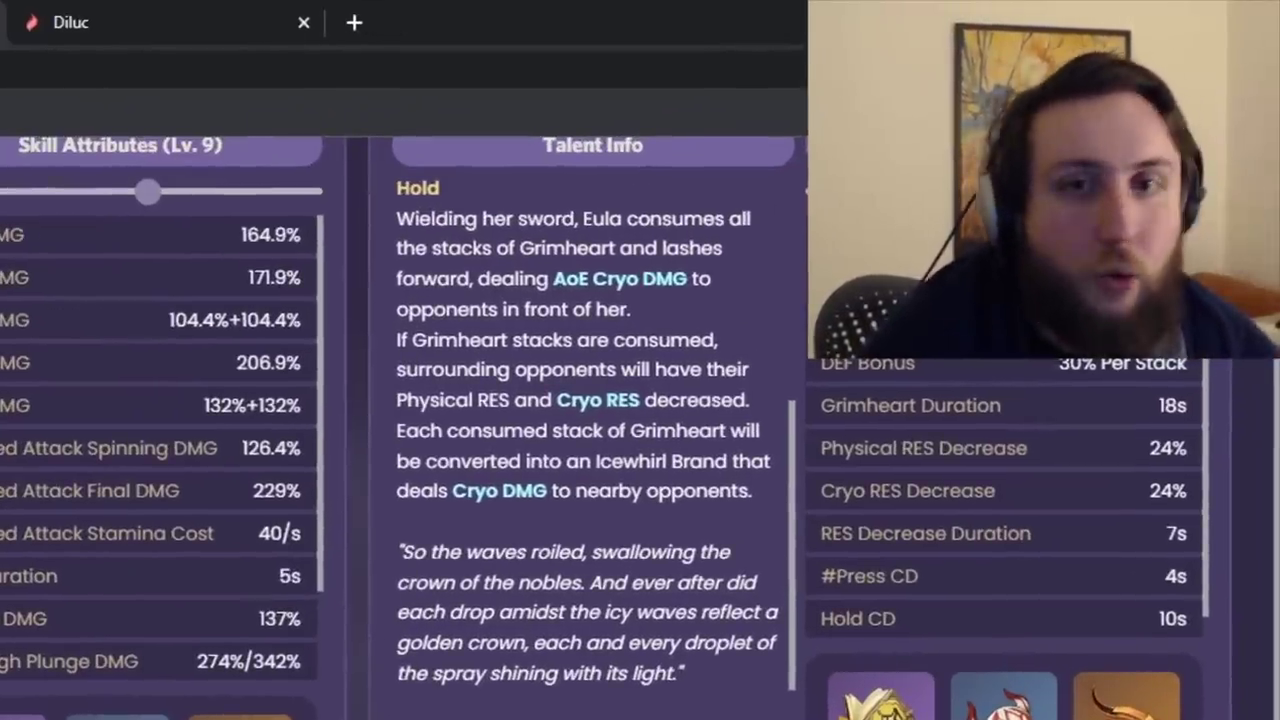
scroll(400, 430, up, 2)
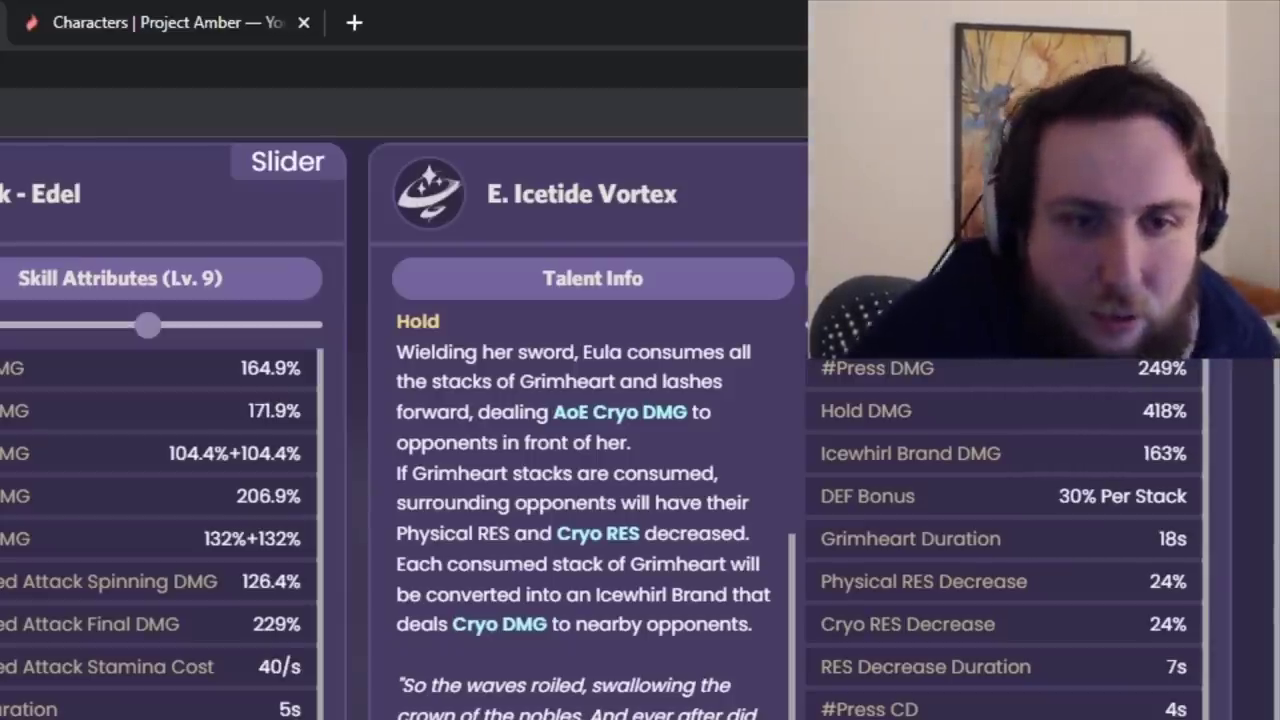
Open Mika's talent page in place of Diluc's and examine Starfrost Swirl and the Suppressive Barrage passive.
key(alt+Left)
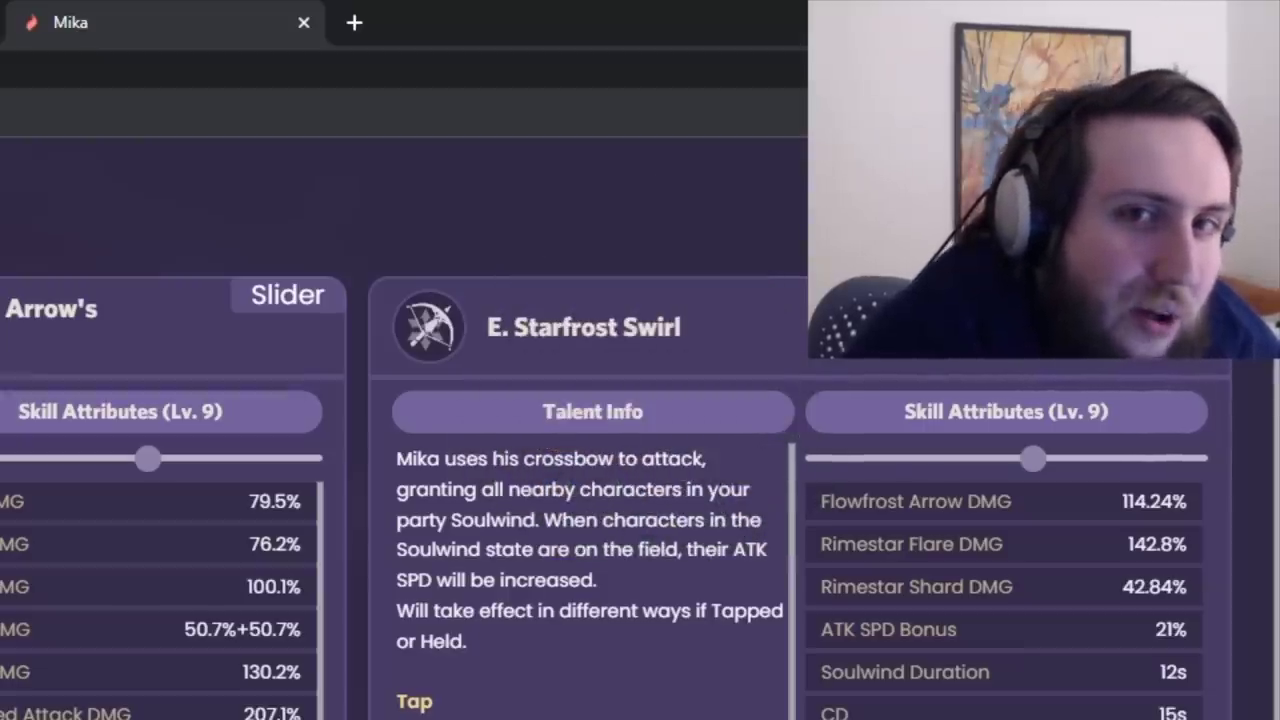
scroll(600, 450, down, 4)
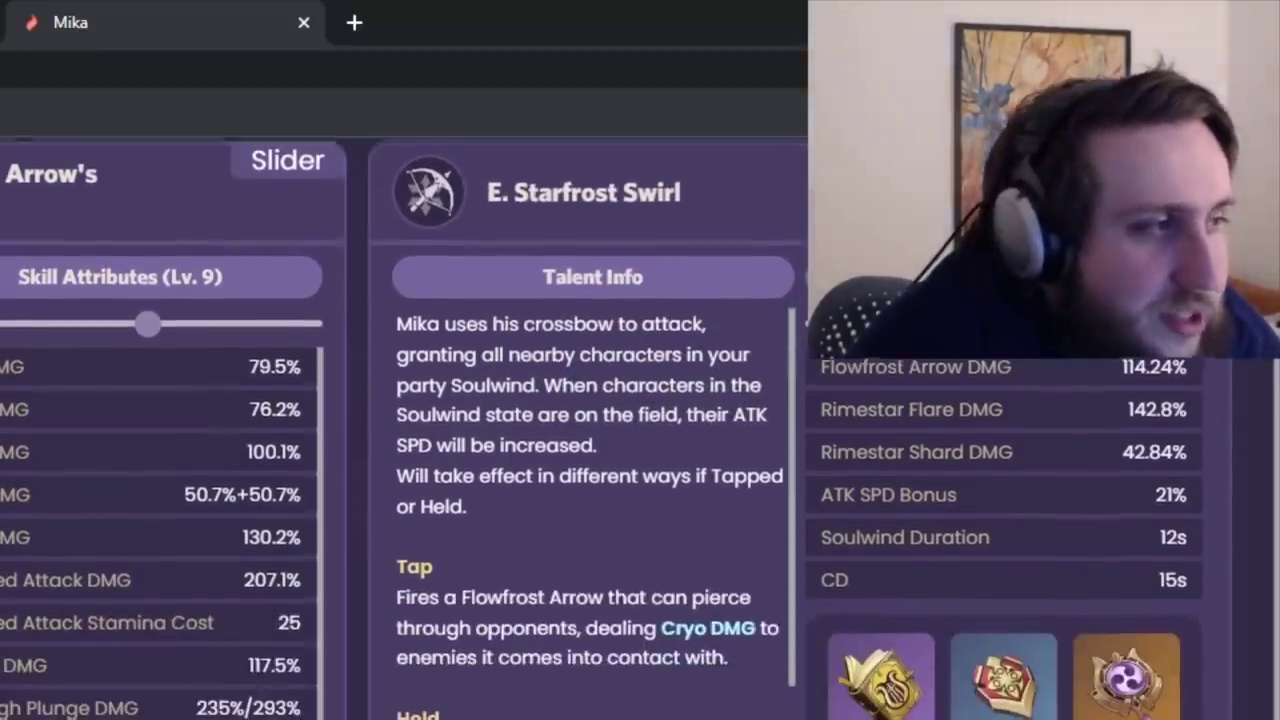
scroll(600, 430, up, 2)
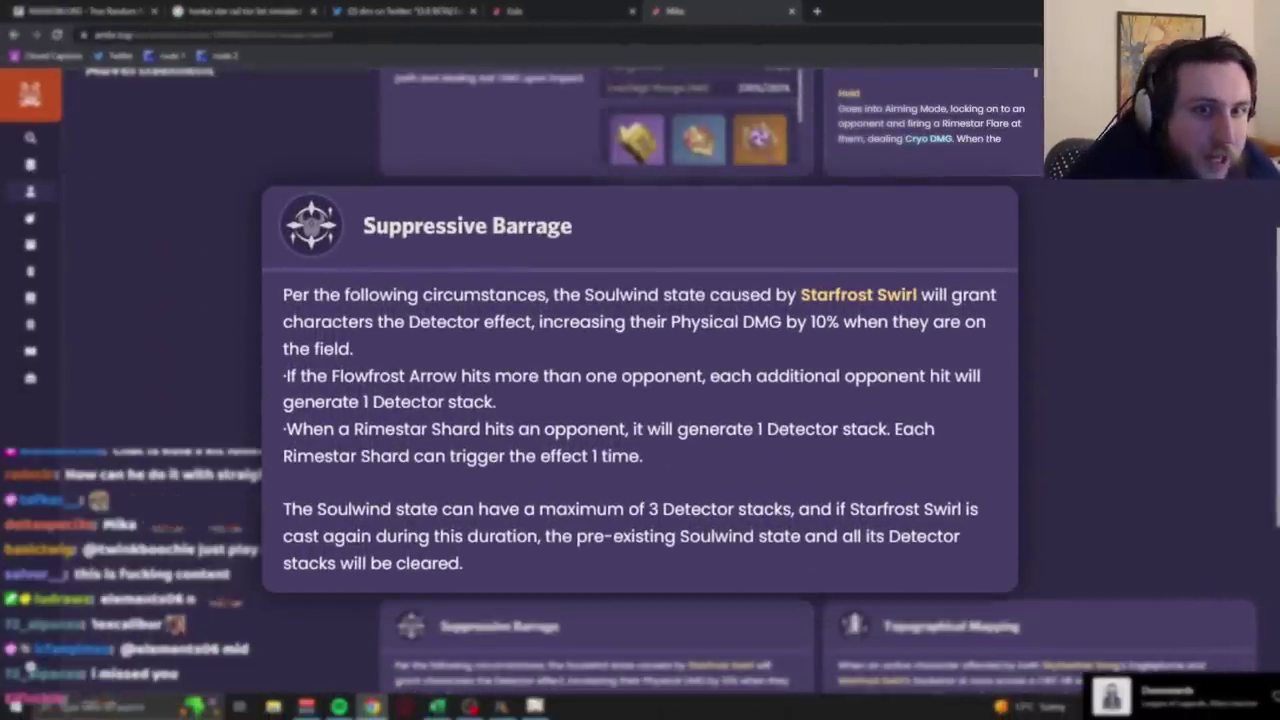
scroll(177, 228, up, 3)
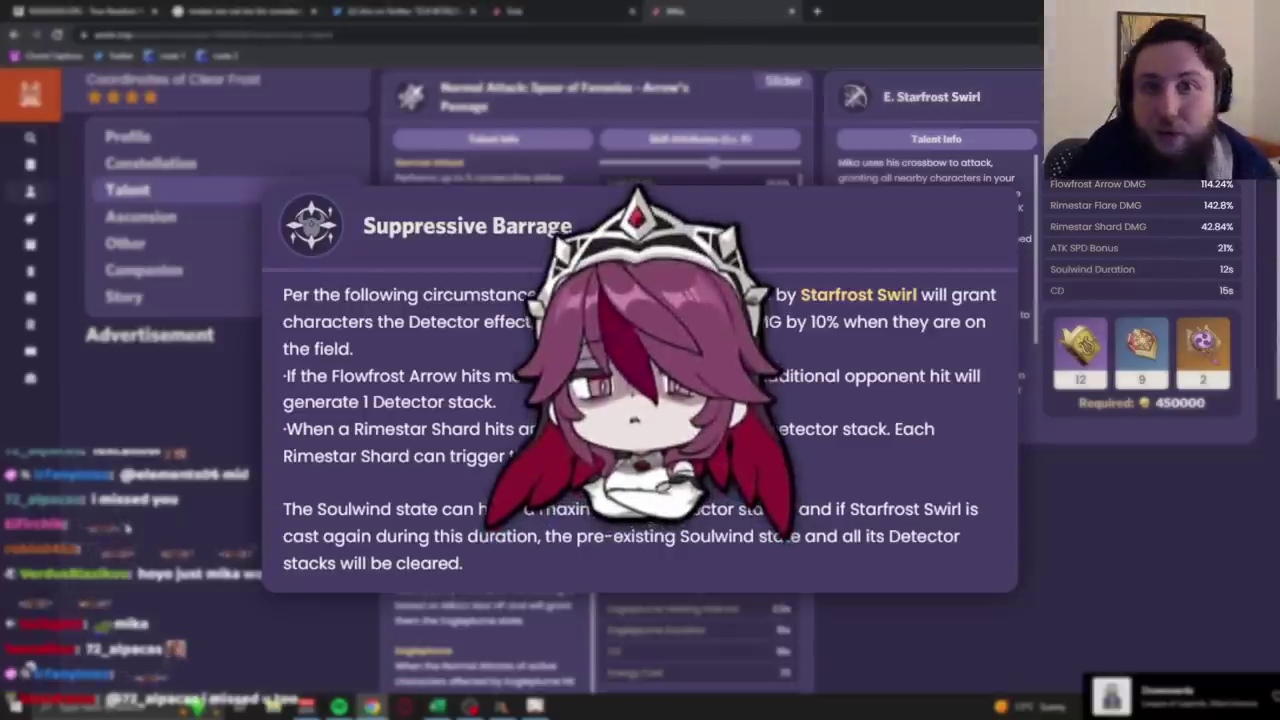
Read Mika's sixth constellation, Companion's Counsel, and view his profile page.
click(125, 522)
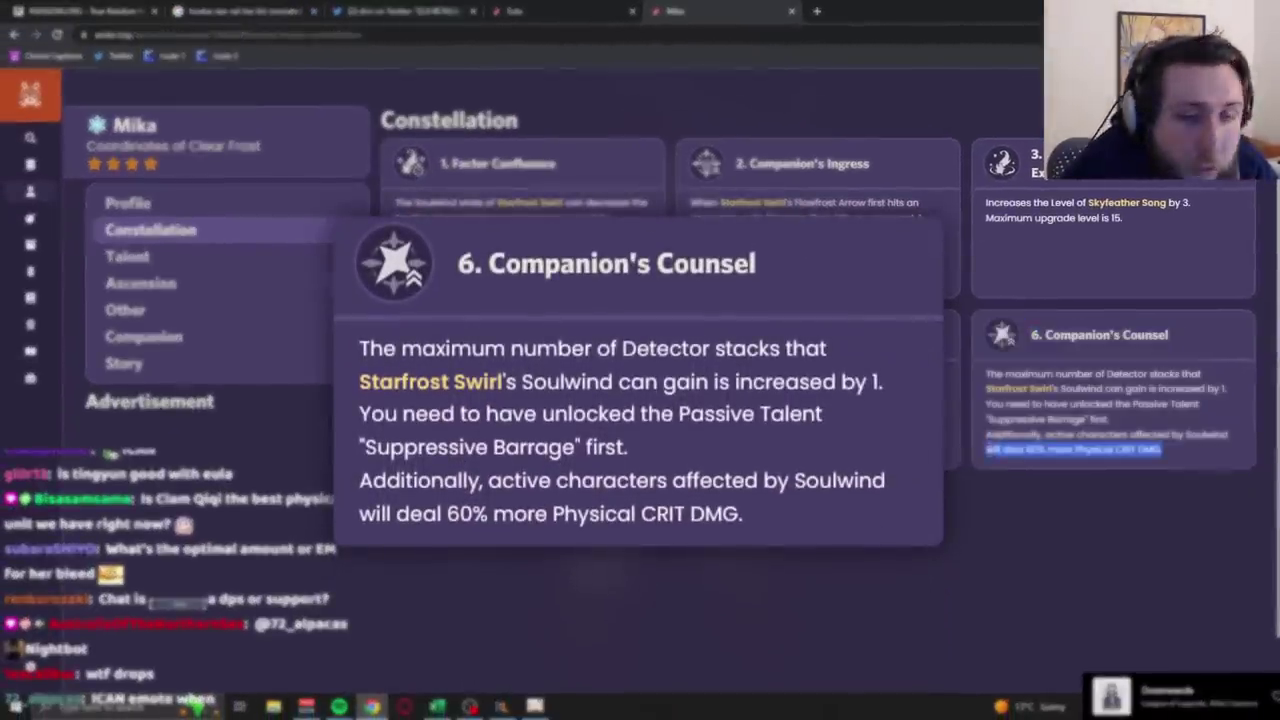
click(127, 202)
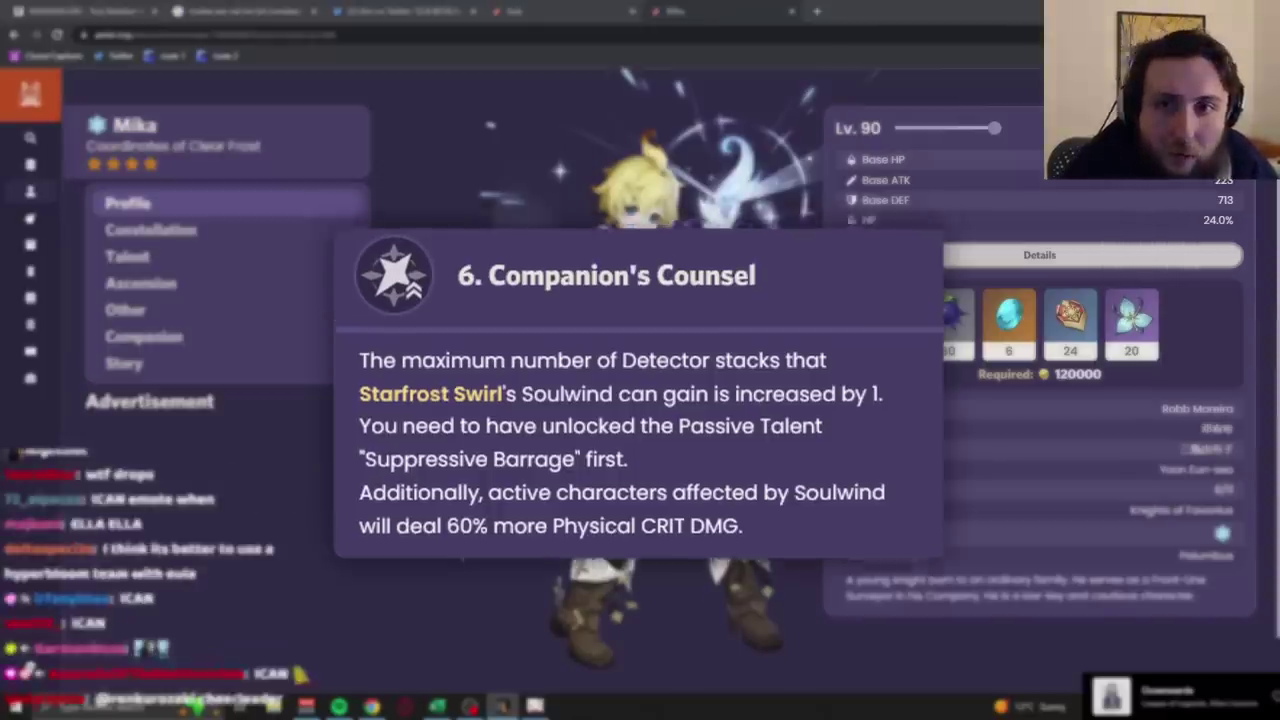
key(Escape)
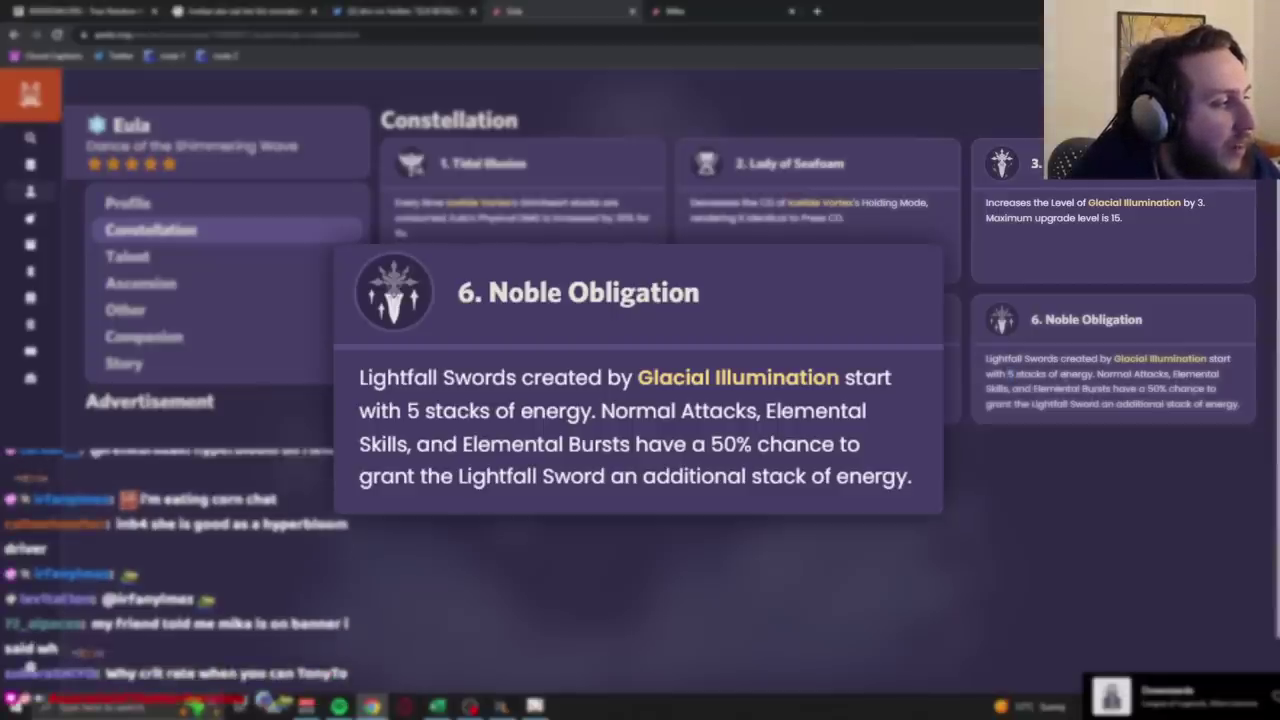
Examine Eula's sixth constellation, Noble Obligation, and compare it with Mika's Suppressive Barrage passive.
drag(1116, 370, 1148, 390)
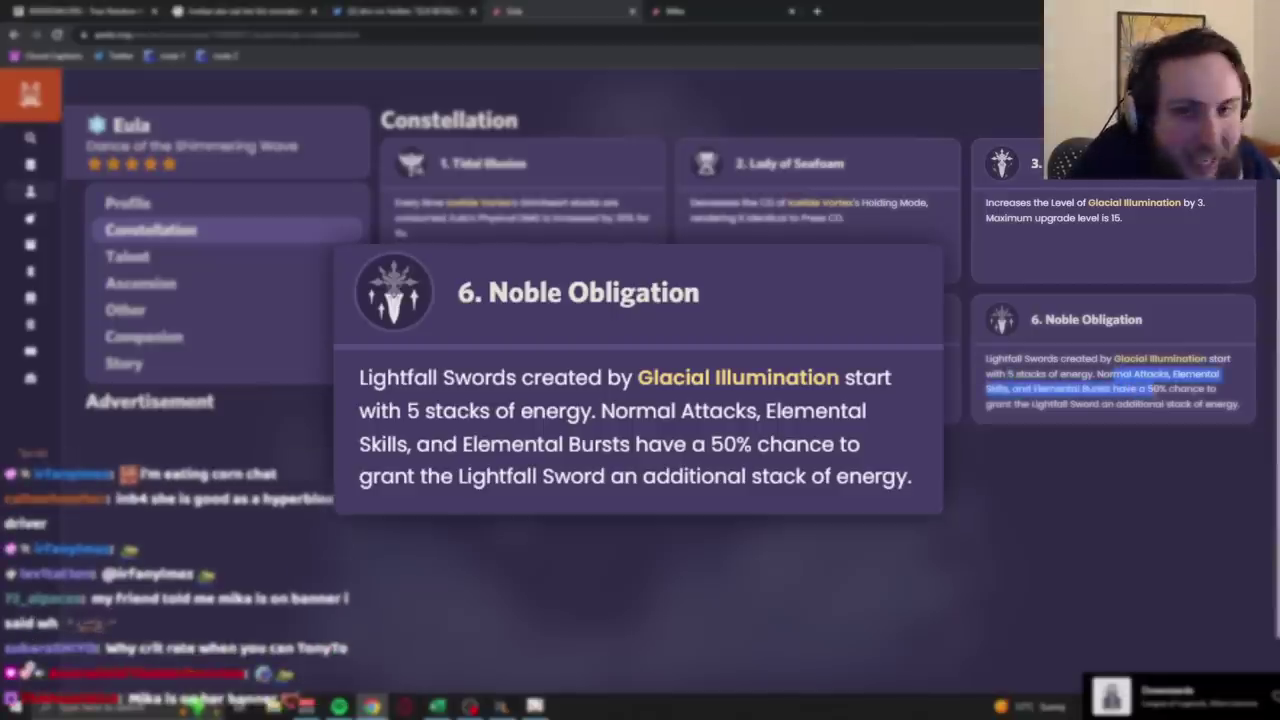
click(1136, 441)
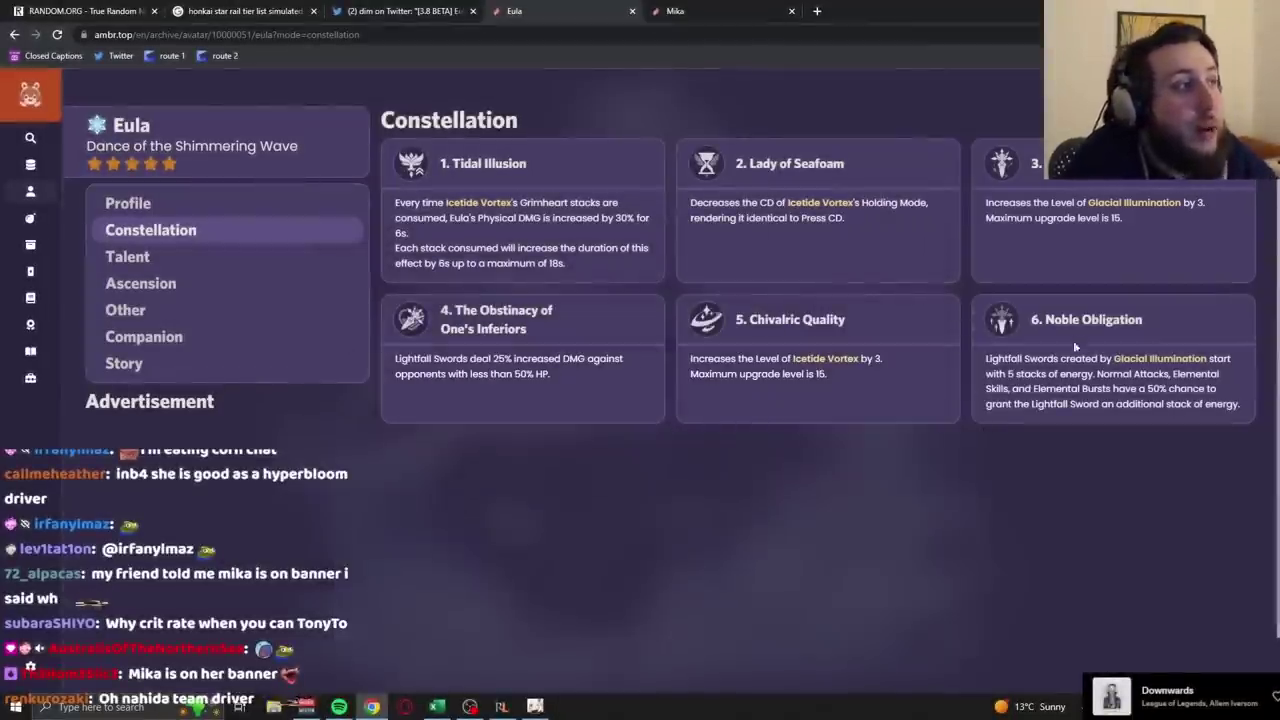
key(ctrl+Tab)
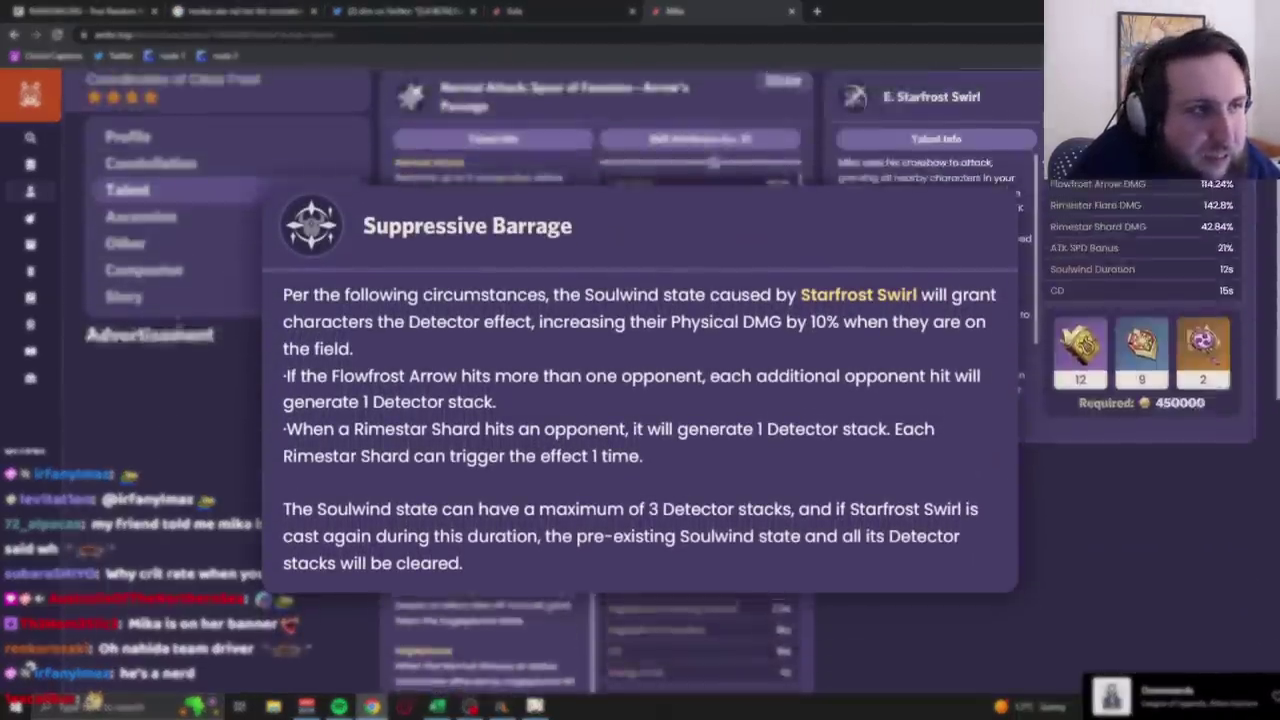
scroll(640, 380, down, 5)
drag(1046, 388, 984, 400)
click(984, 400)
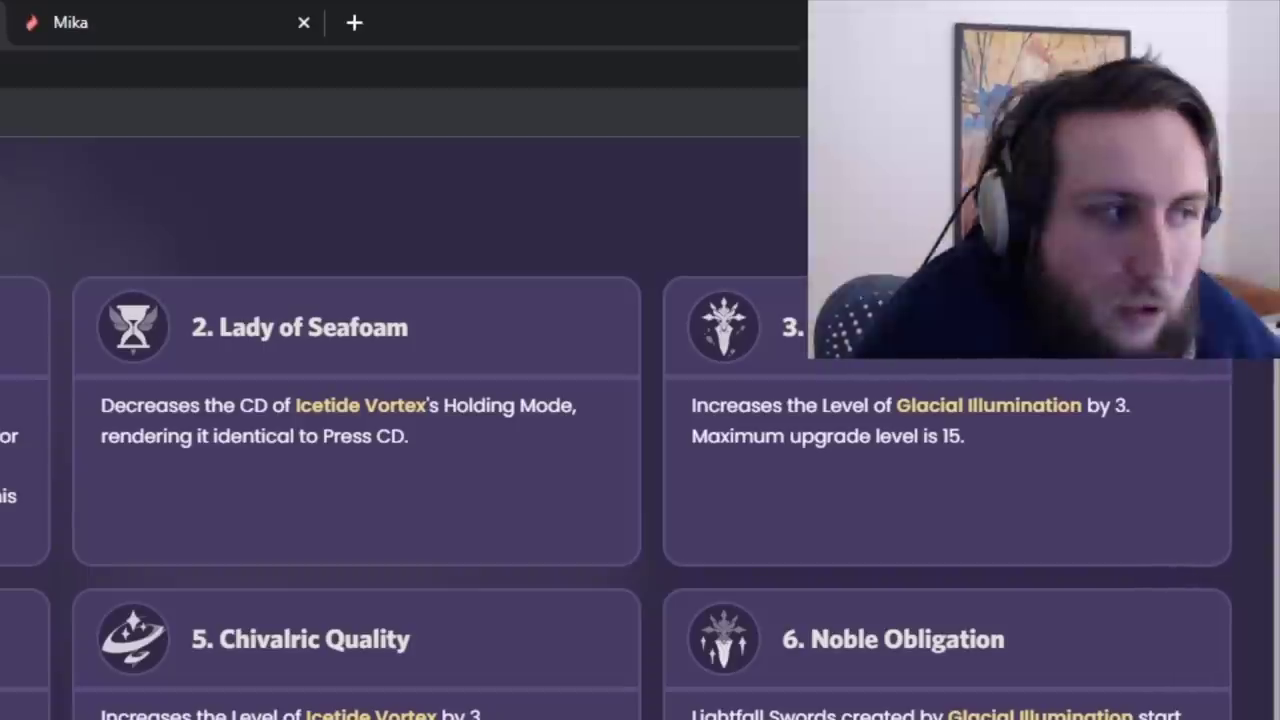
Recheck Eula's Noble Obligation constellation against the Physical CRIT DMG bonus in Mika's Companion's Counsel.
drag(1188, 719, 692, 719)
click(692, 719)
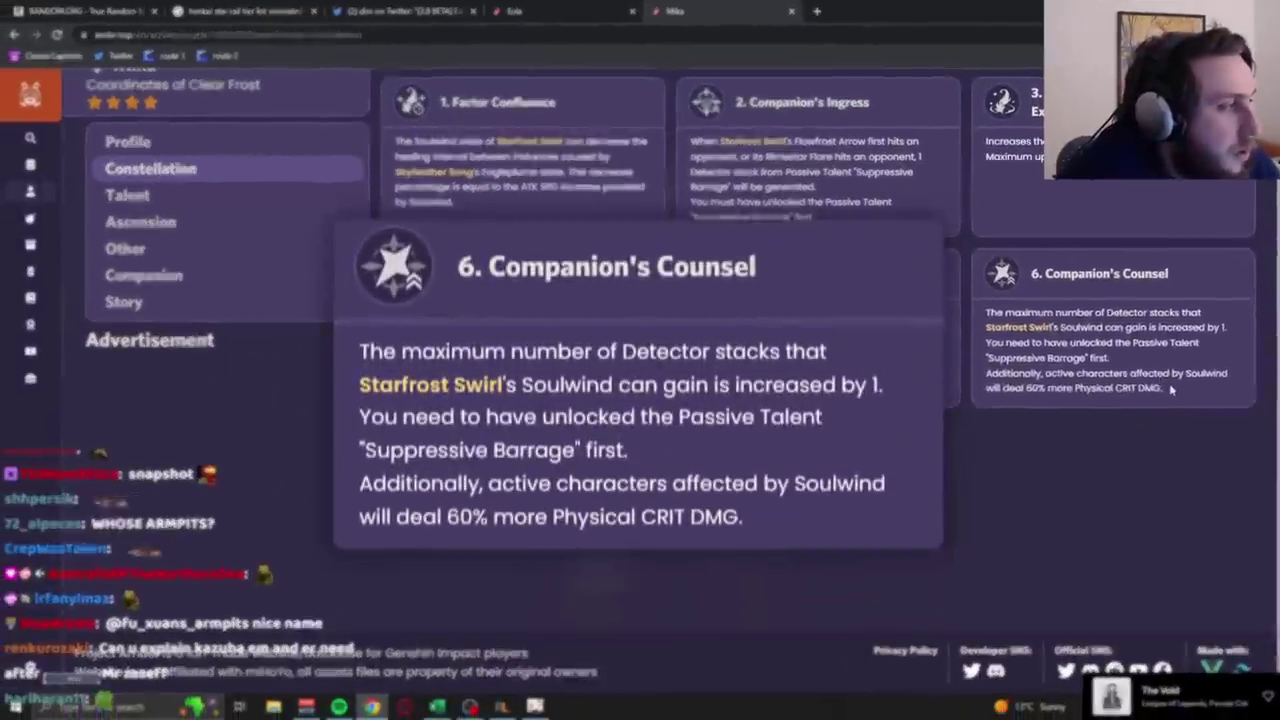
drag(1040, 719, 670, 633)
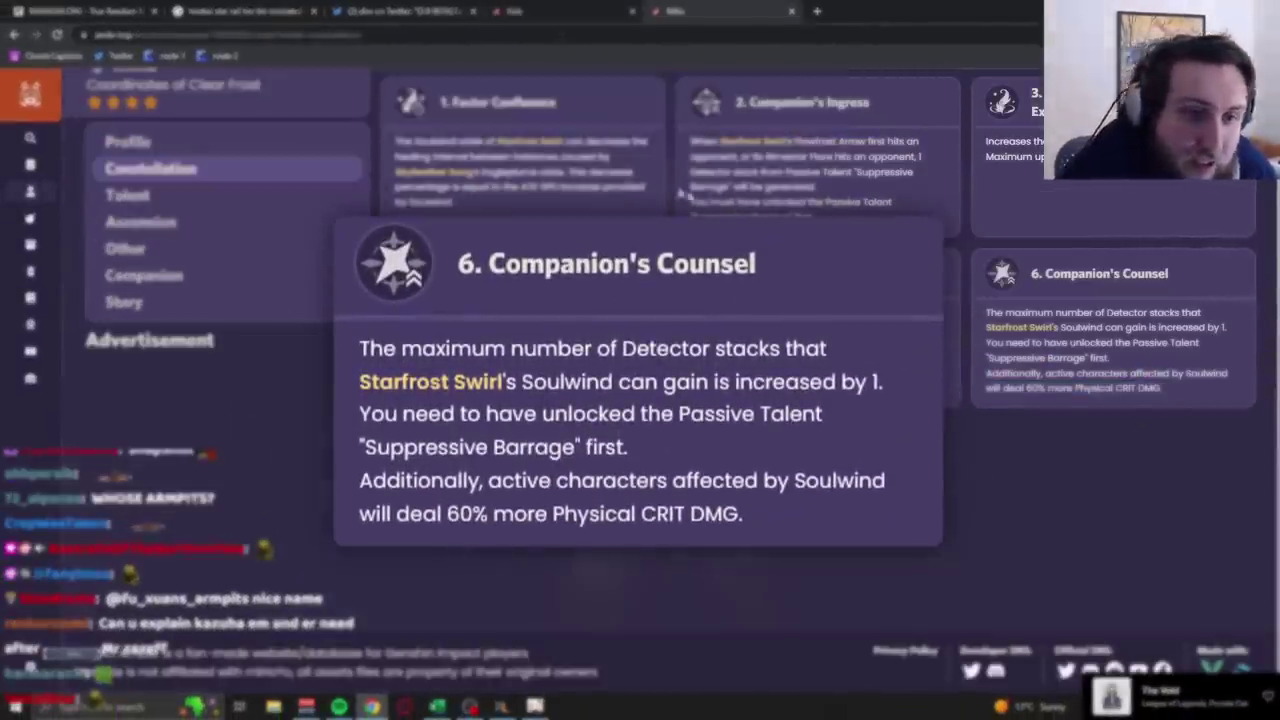
click(140, 208)
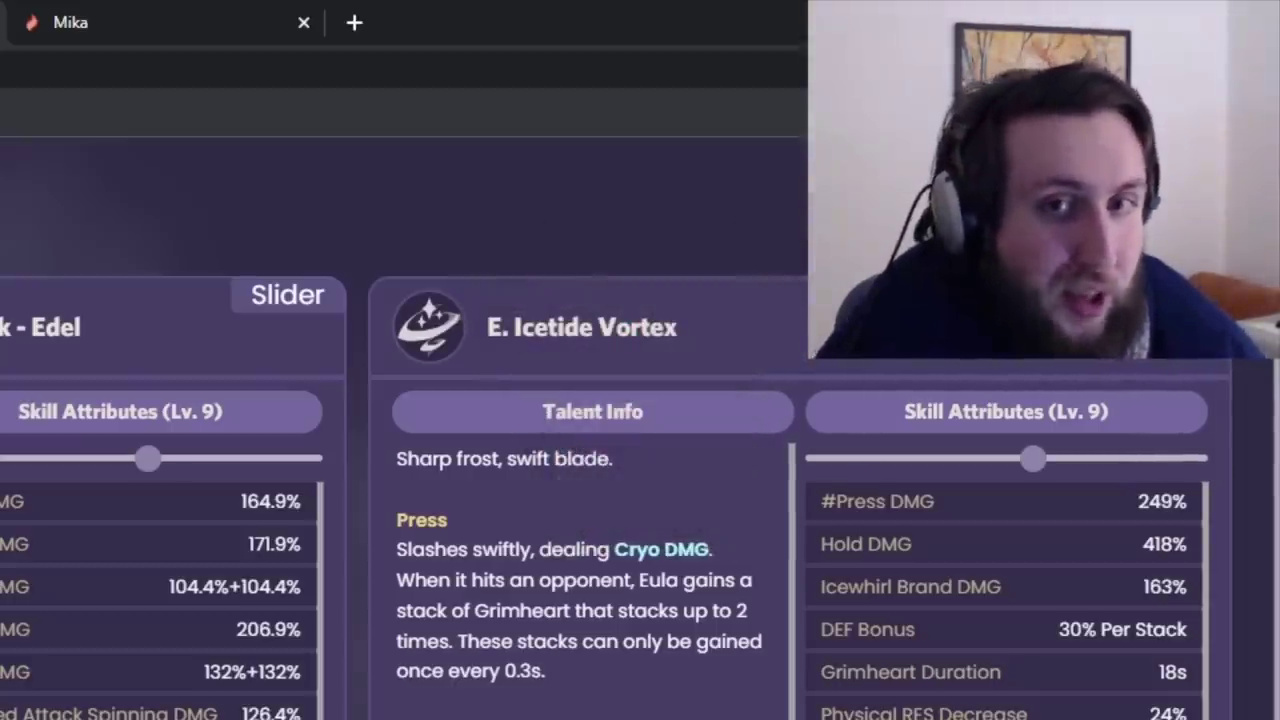
Read Eula's Roiling Rime and Wellspring of War-Lust passives alongside the Lightfall Sword base damage of Glacial Illumination.
scroll(640, 420, down, 10)
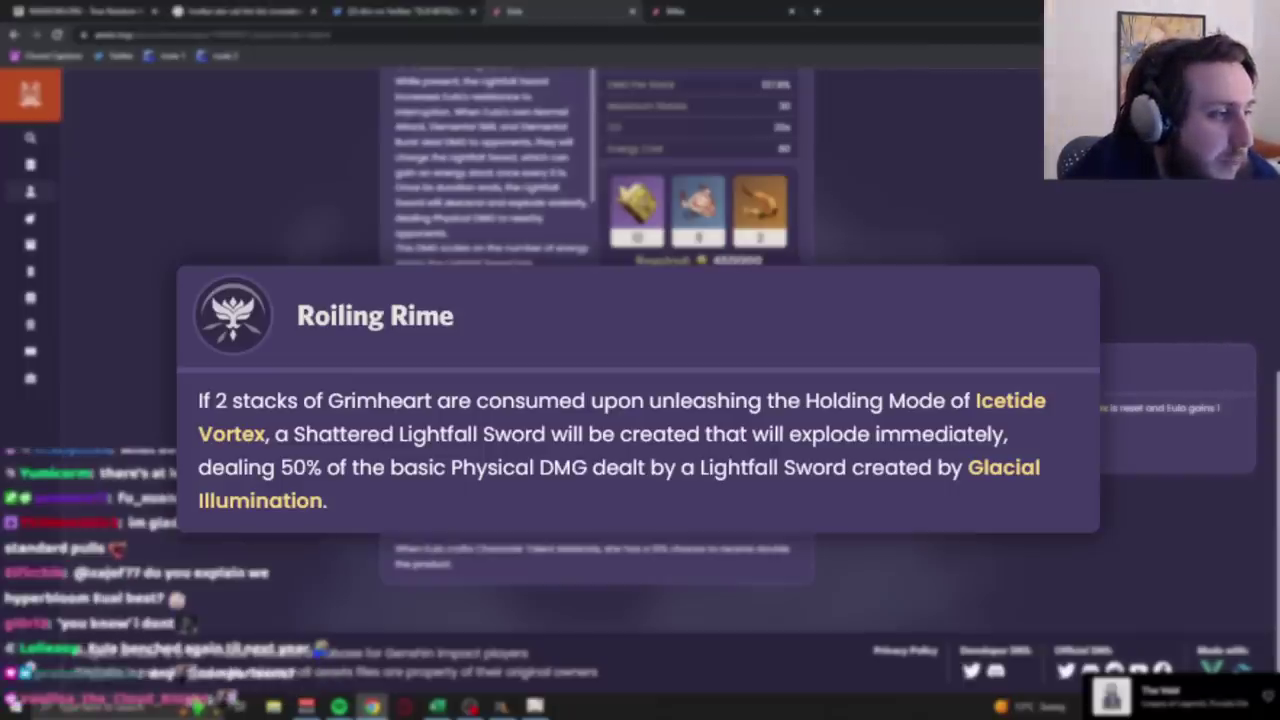
scroll(700, 300, up, 3)
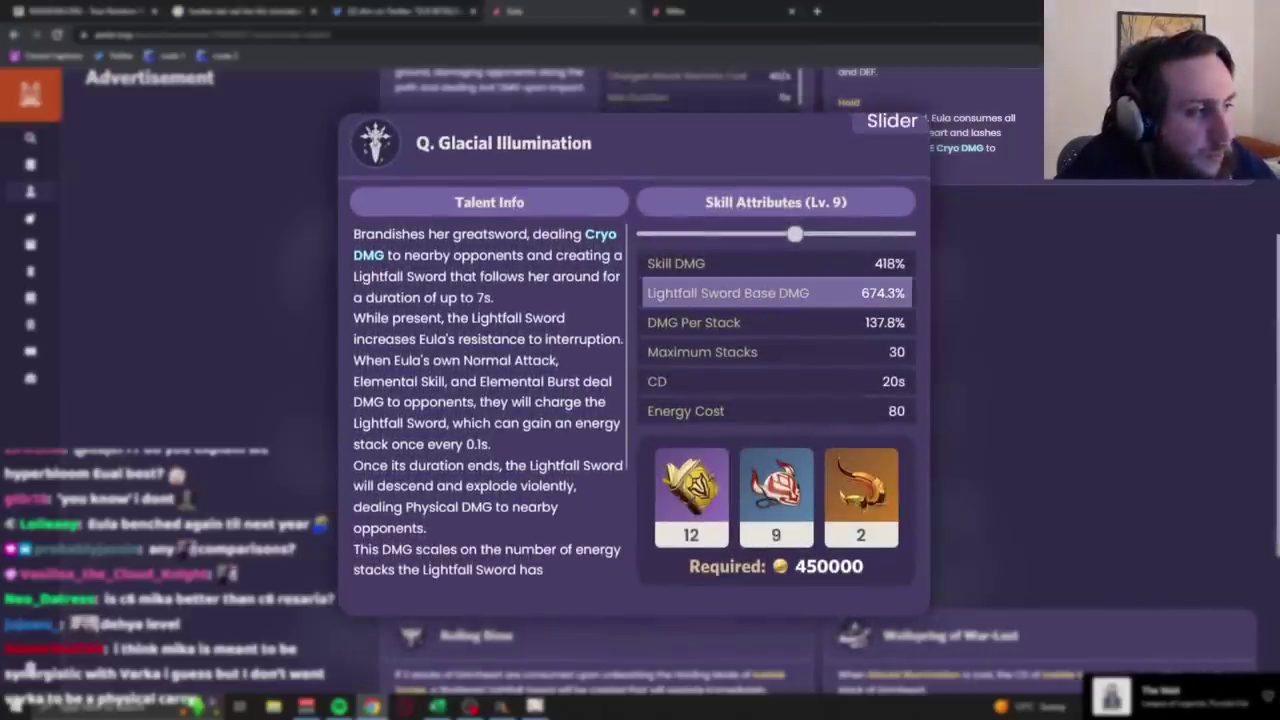
scroll(800, 400, down, 2)
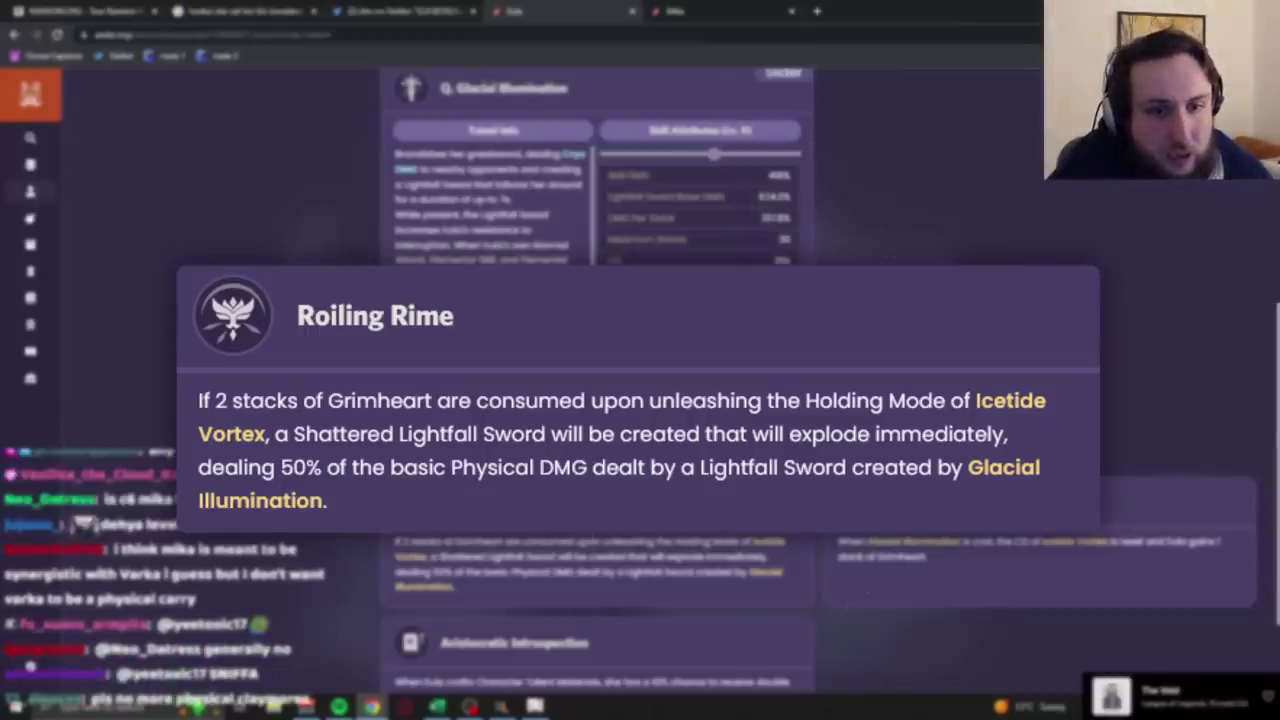
key(Escape)
scroll(640, 400, down, 3)
click(1040, 480)
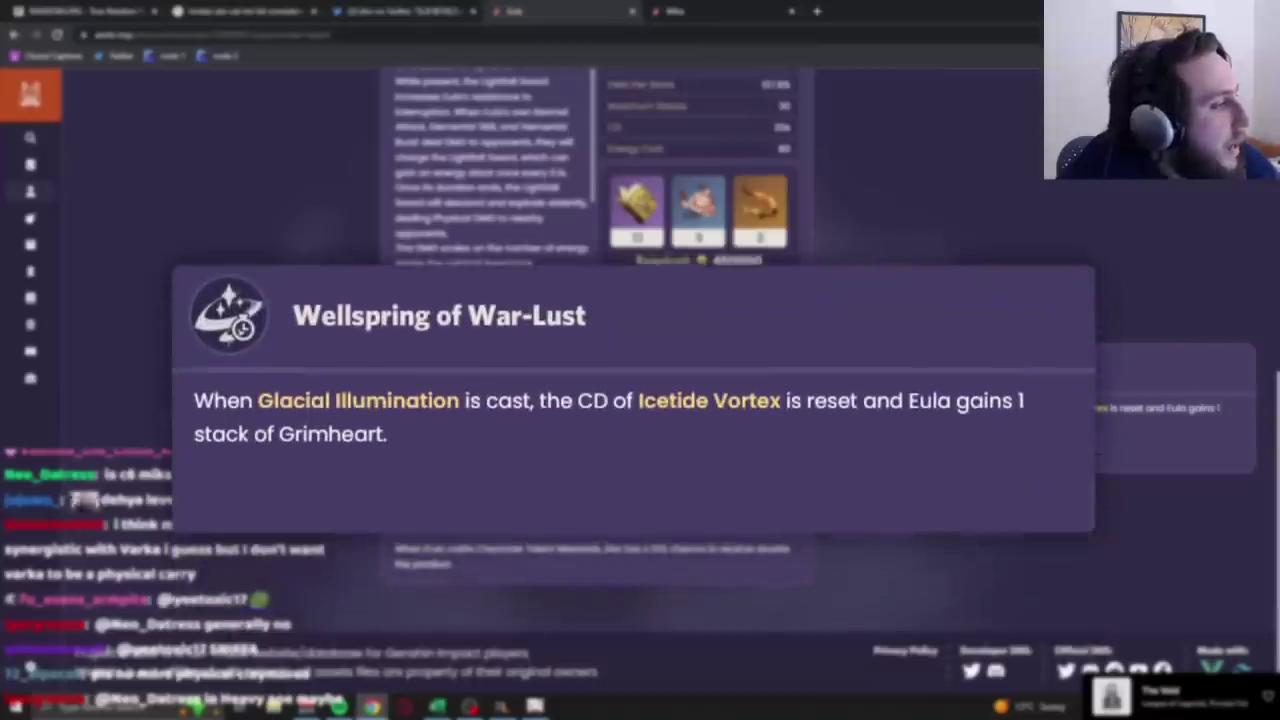
drag(1222, 408, 1094, 408)
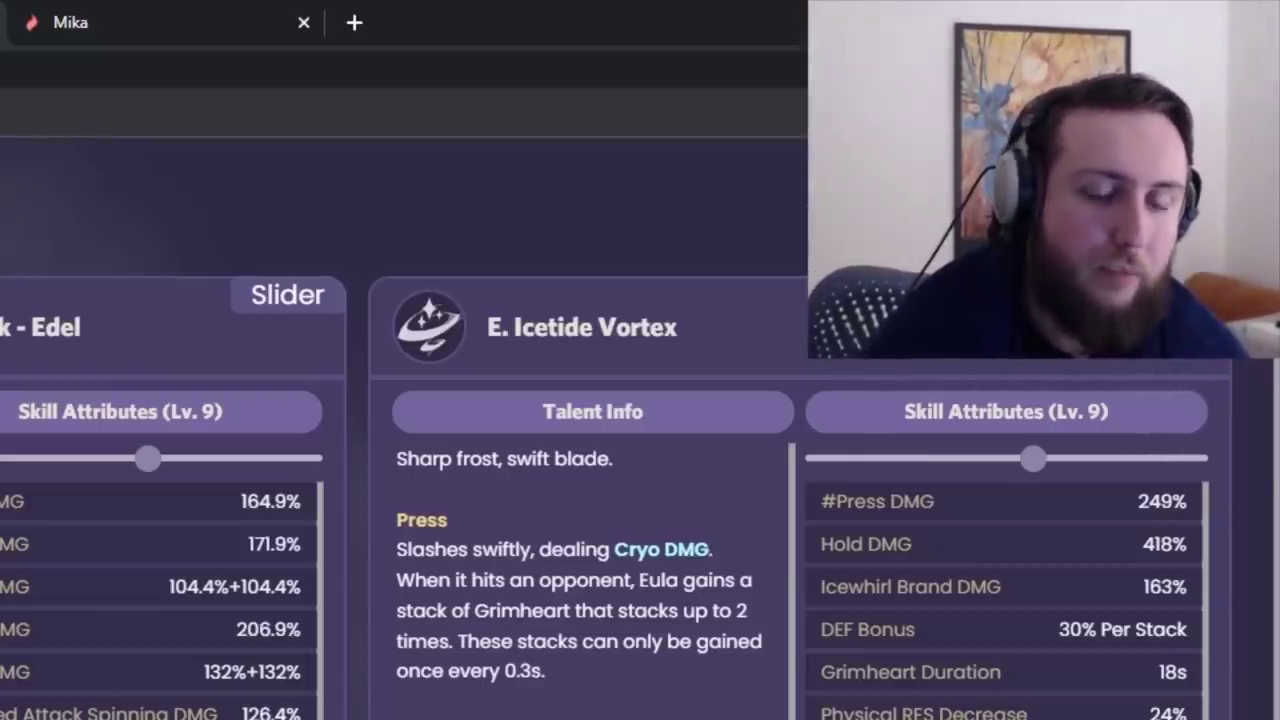
Open Eula's constellations and examine the Physical DMG bonus and duration rules of Tidal Illusion.
scroll(640, 500, down, 10)
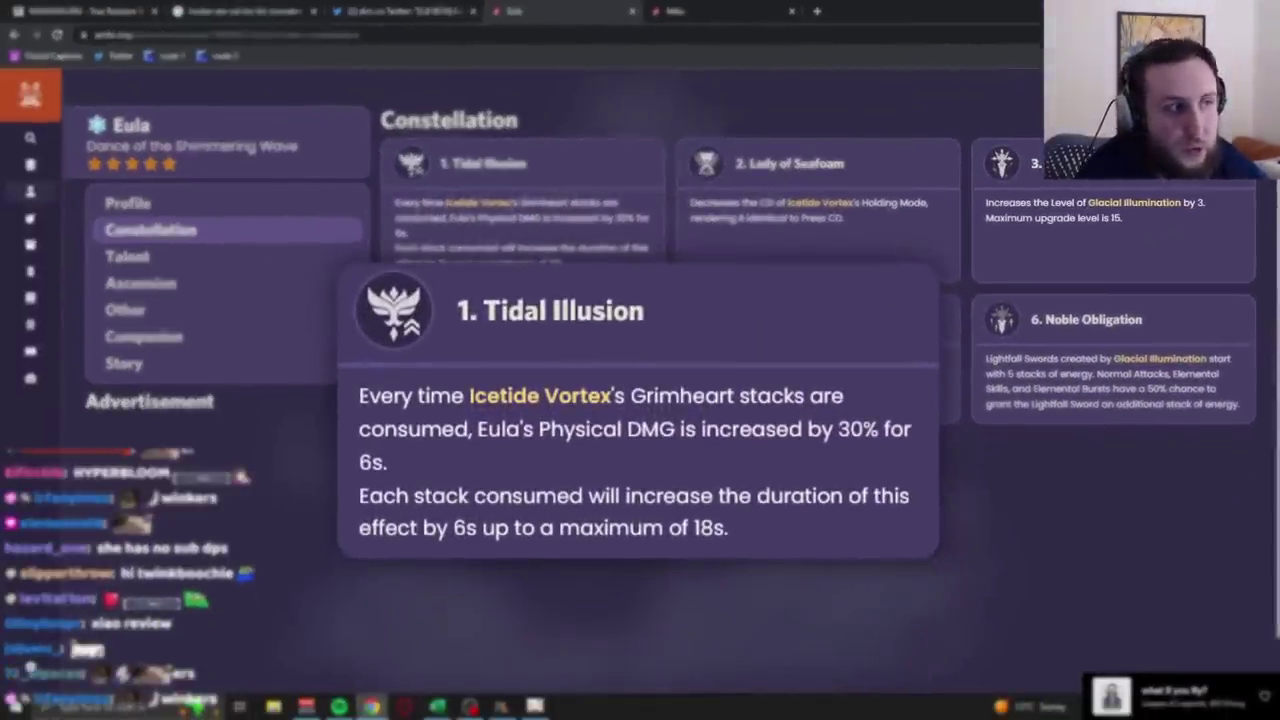
drag(454, 217, 551, 242)
drag(410, 247, 566, 262)
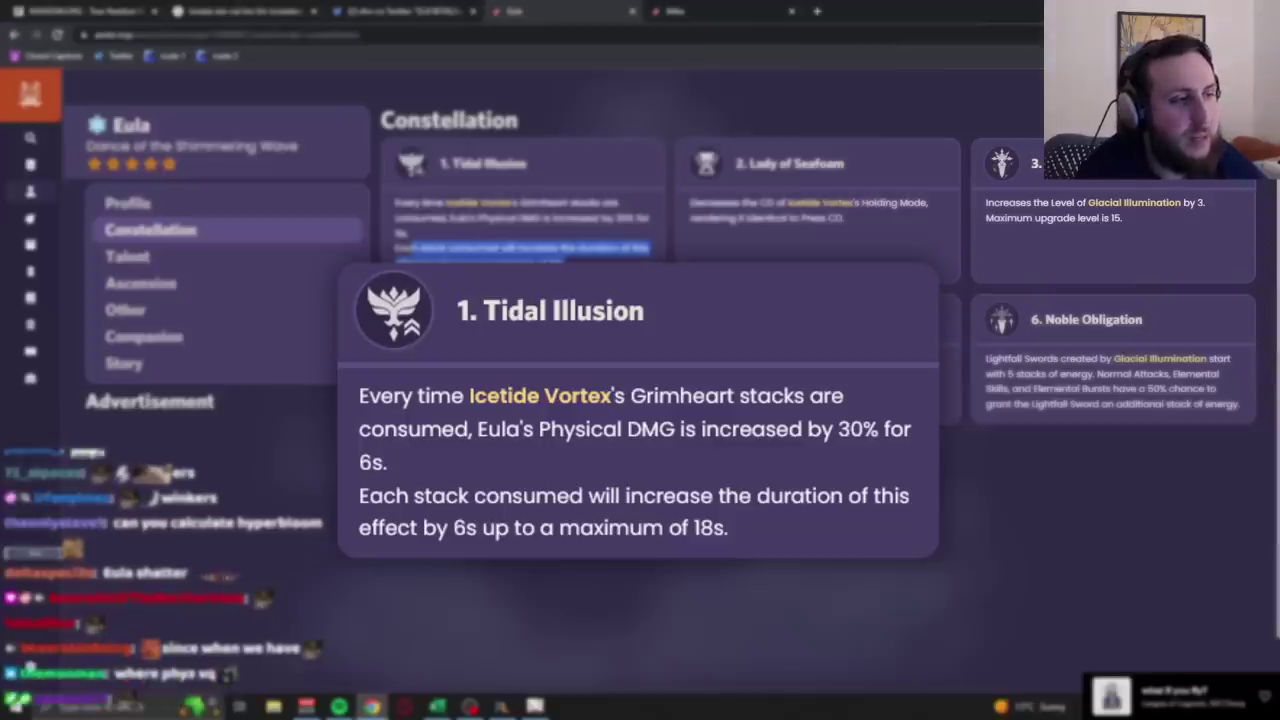
Examine how Eula's second constellation, Lady of Seafoam, affects the cooldown of Icetide Vortex's Holding Mode.
click(529, 236)
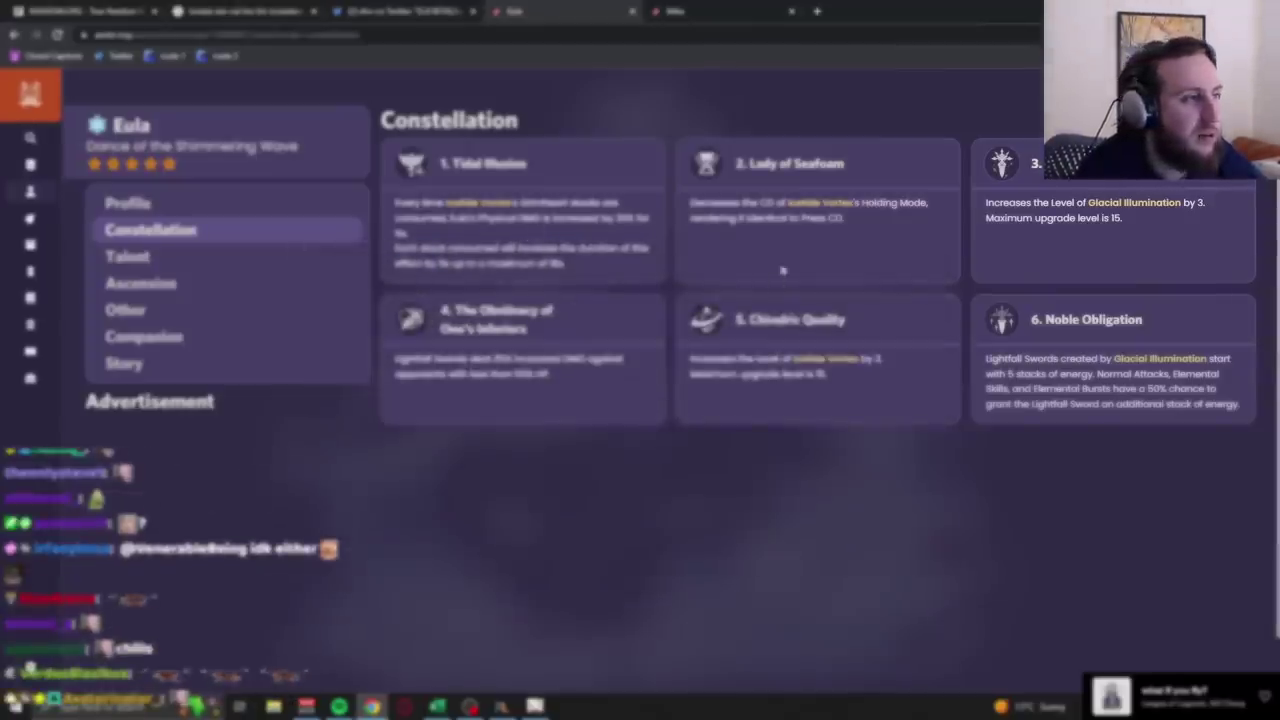
click(807, 235)
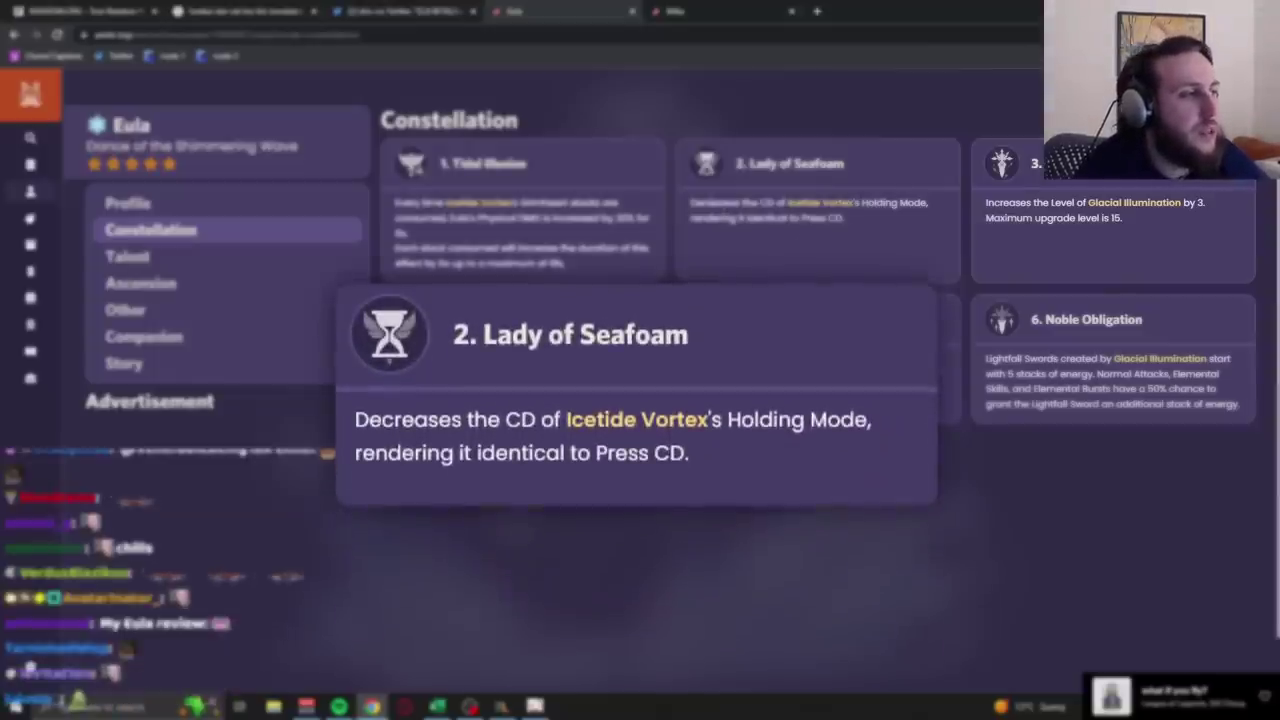
drag(712, 203, 911, 227)
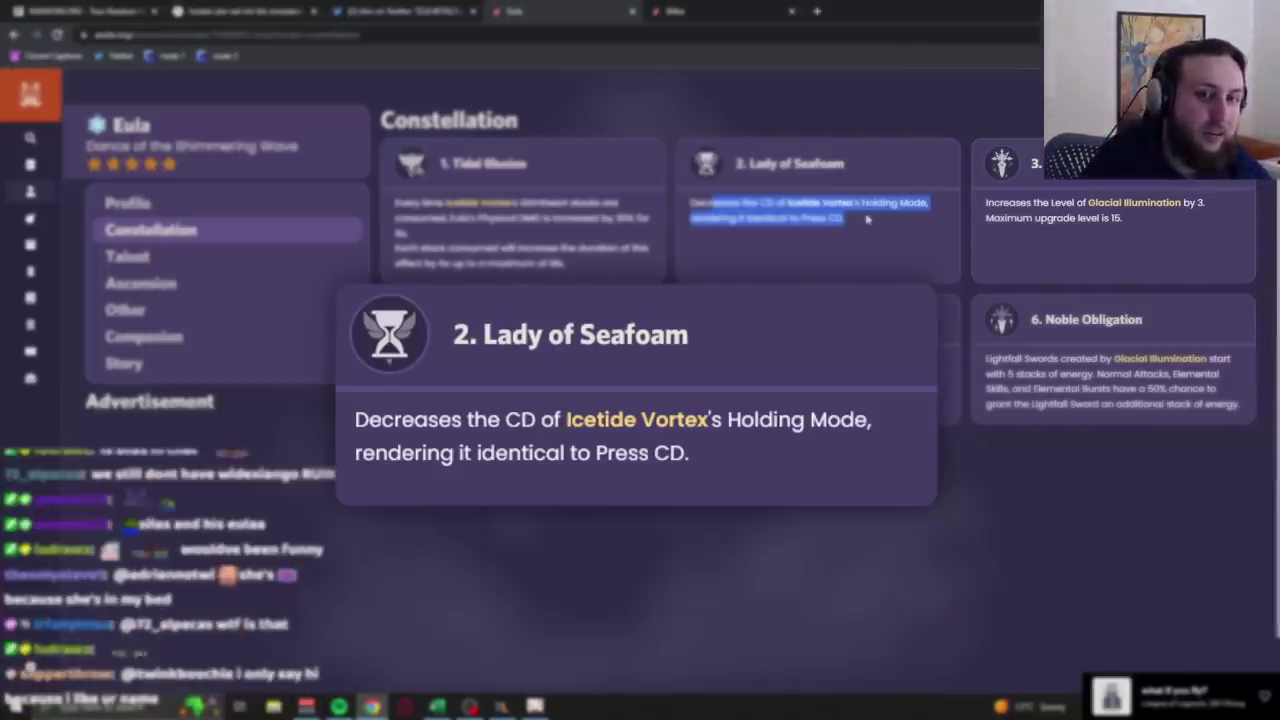
click(867, 221)
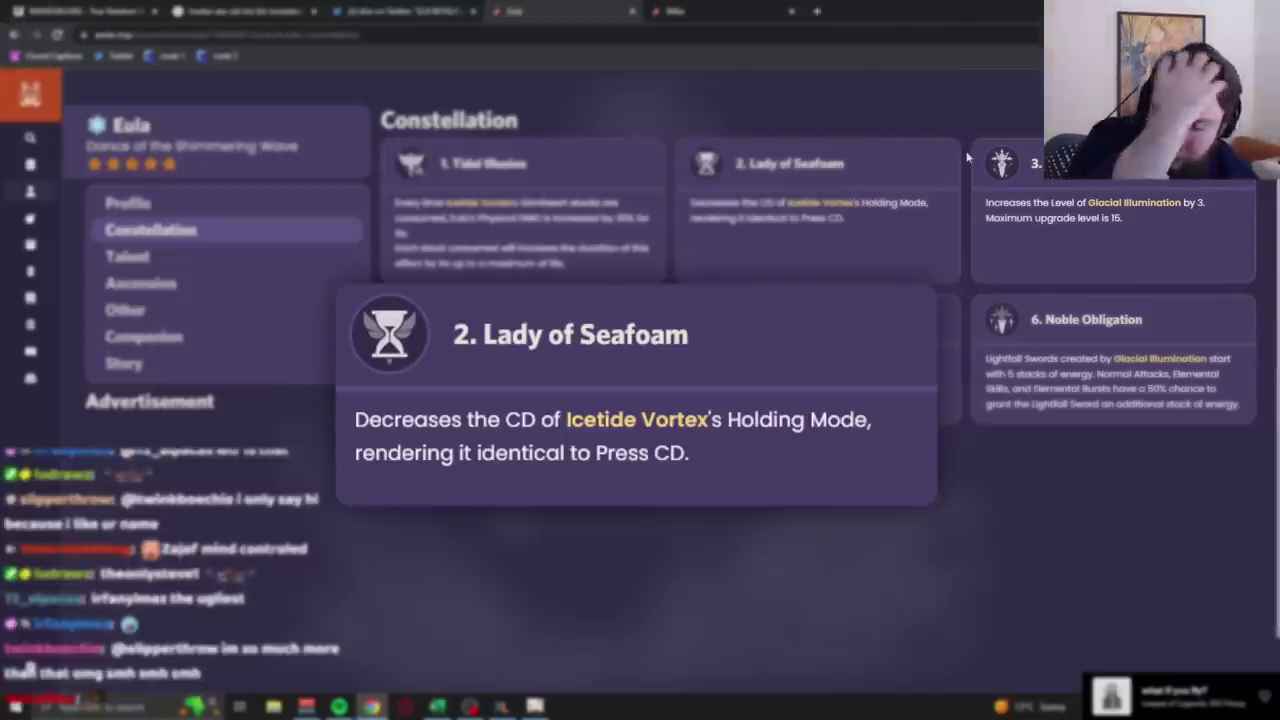
Read the Glacial Illumination level increase granted by Eula's third constellation, Lawrence Pedigree.
mouse_move(1060, 160)
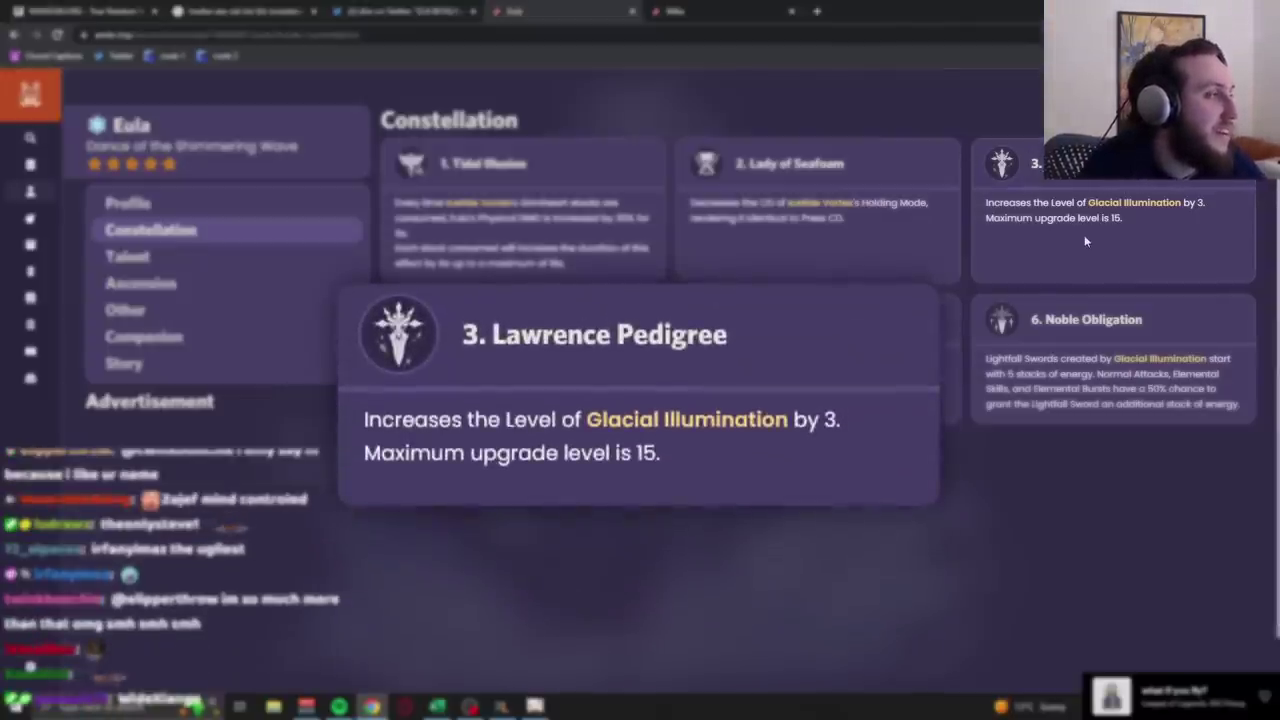
drag(1033, 203, 1124, 219)
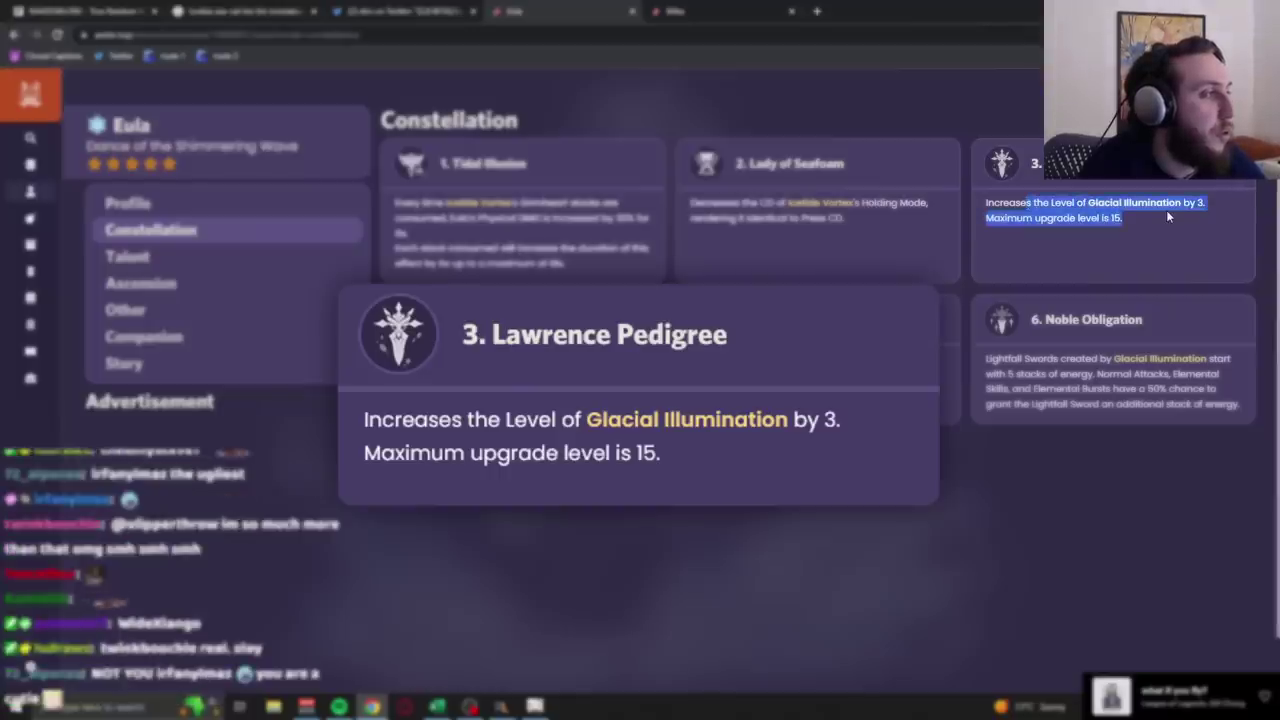
click(1166, 210)
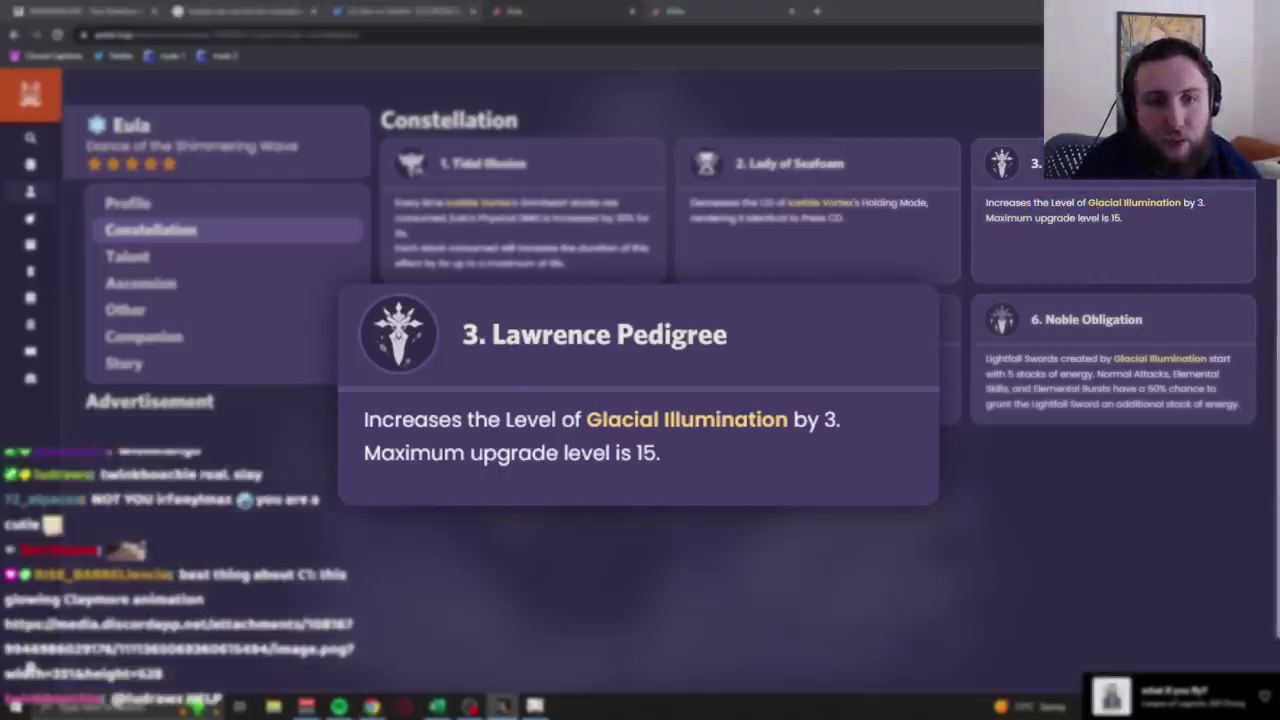
mouse_move(52, 400)
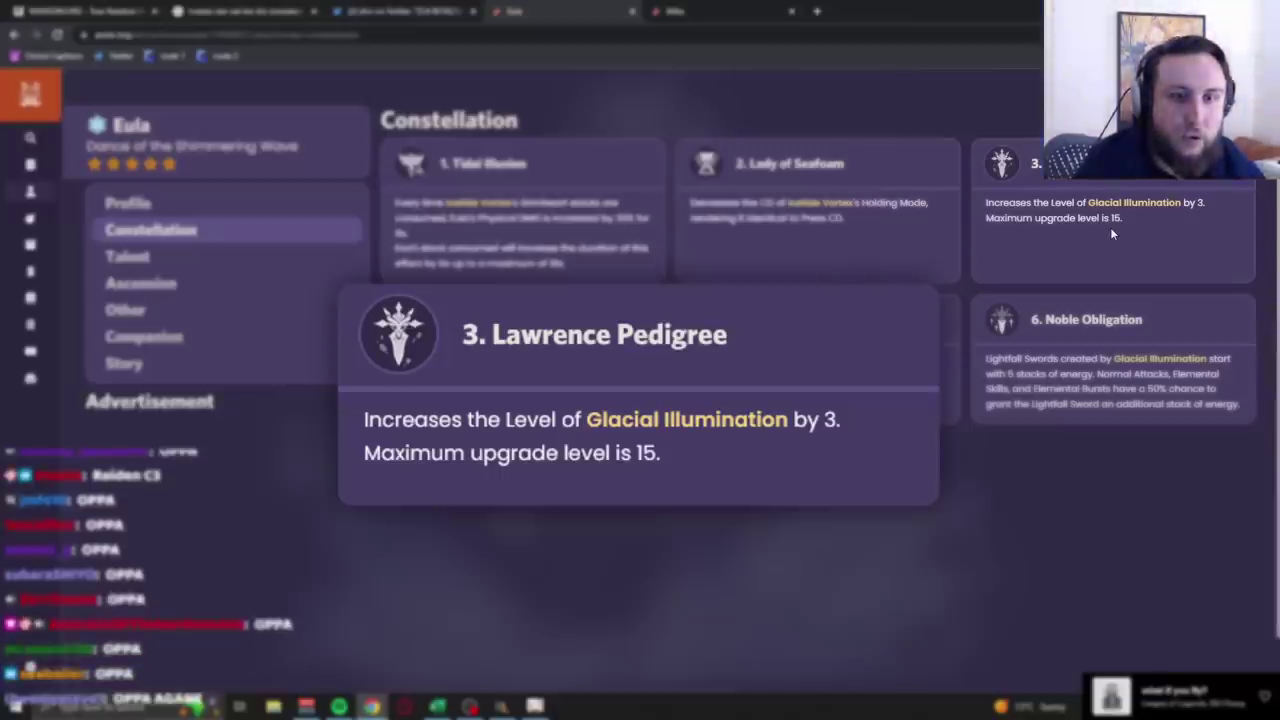
drag(1122, 231, 986, 202)
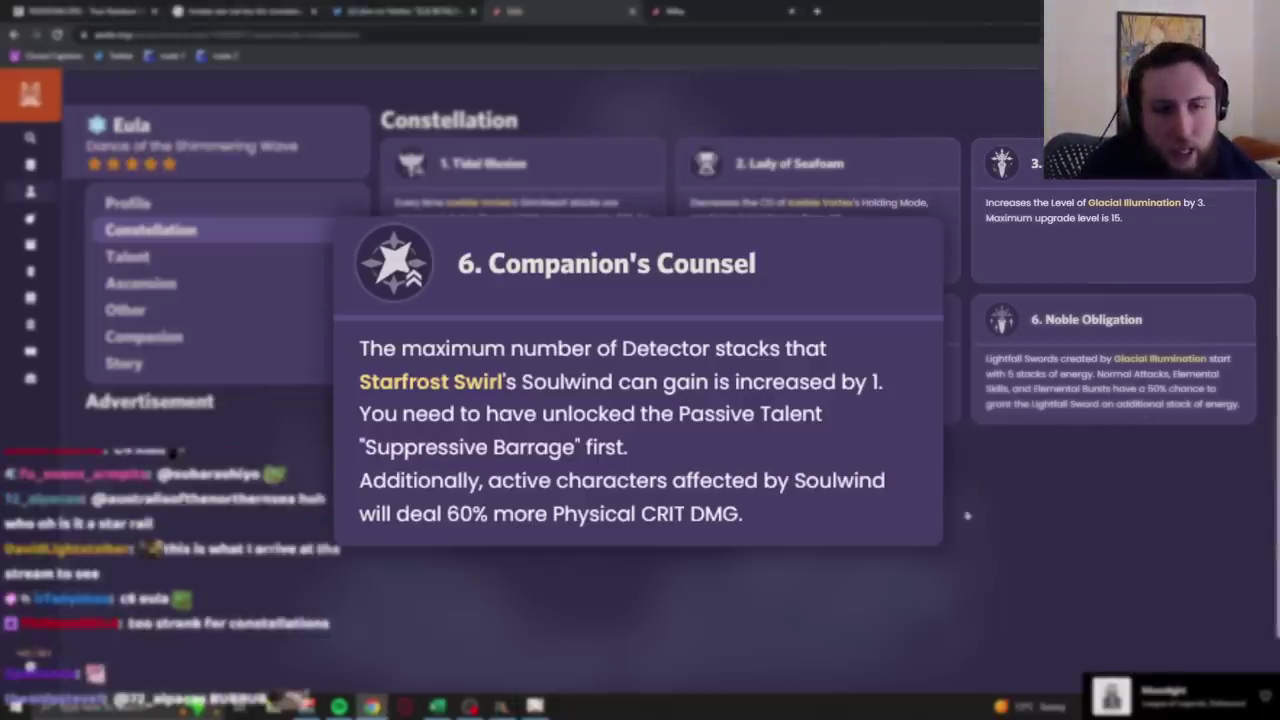
Return to Eula's talents and read the Aristocratic Introspection passive about crafting Character Talent Materials.
click(1063, 523)
scroll(1063, 523, down, 5)
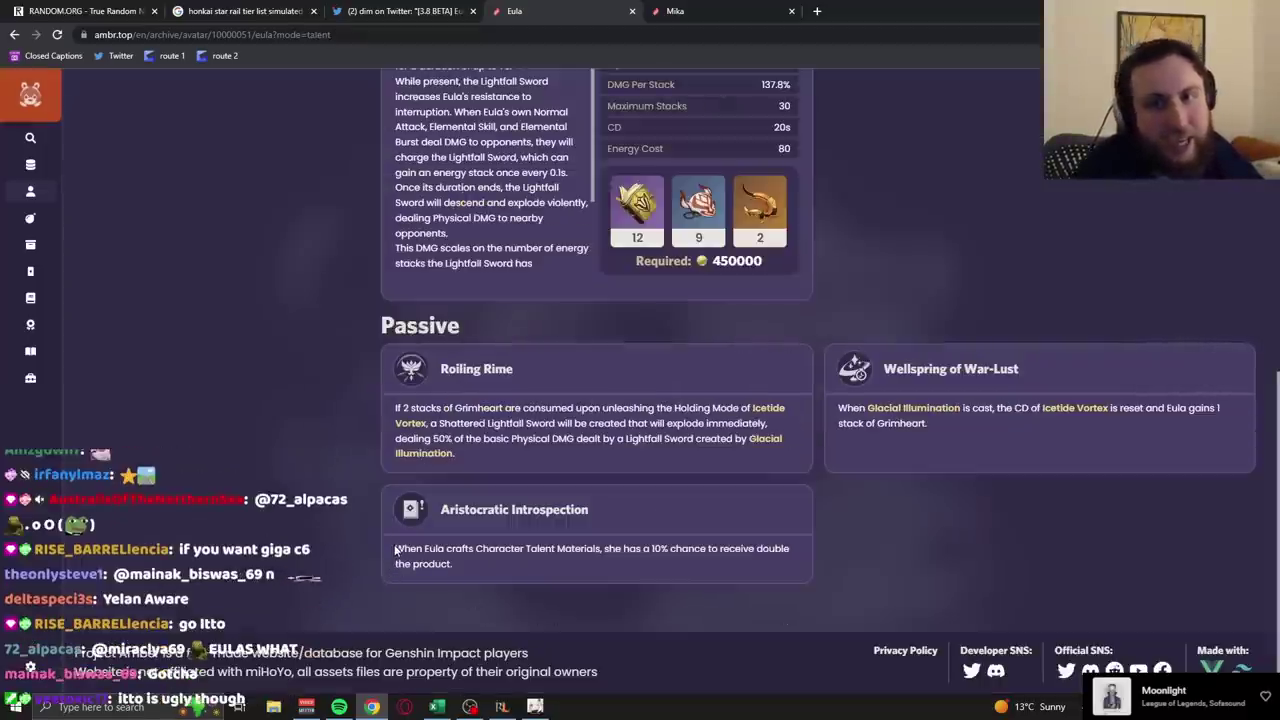
click(623, 504)
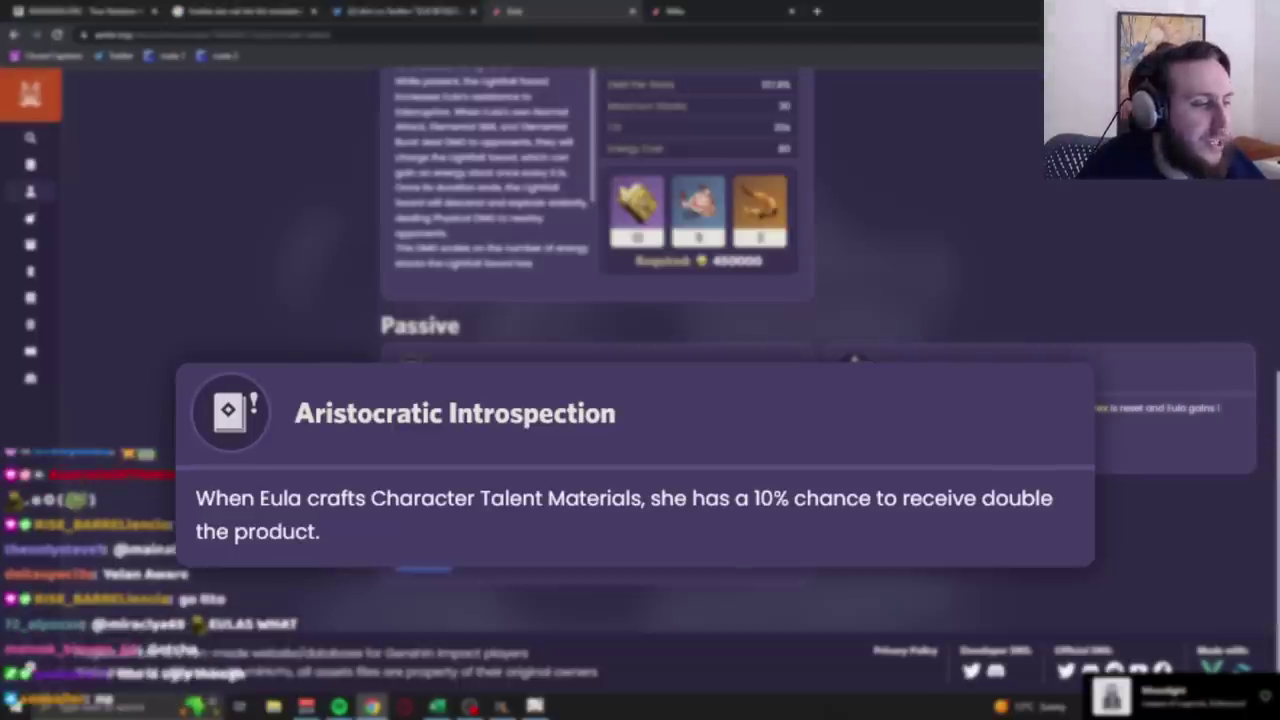
click(718, 566)
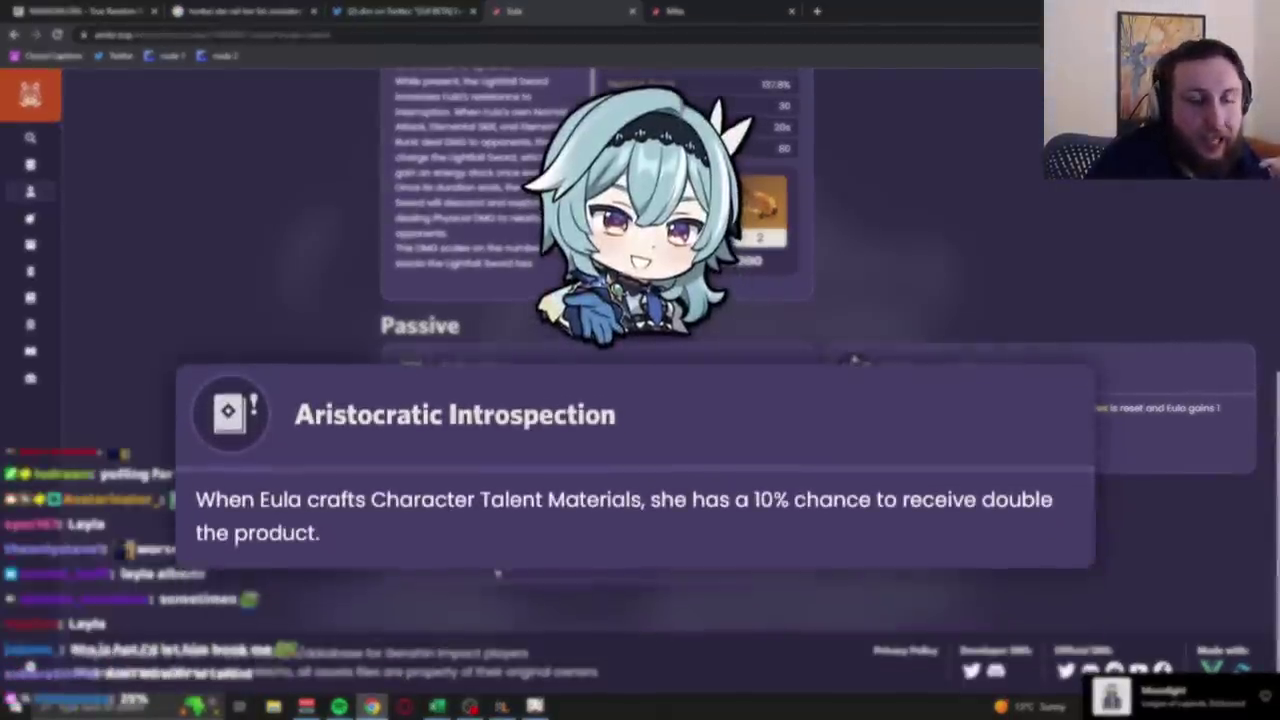
click(498, 573)
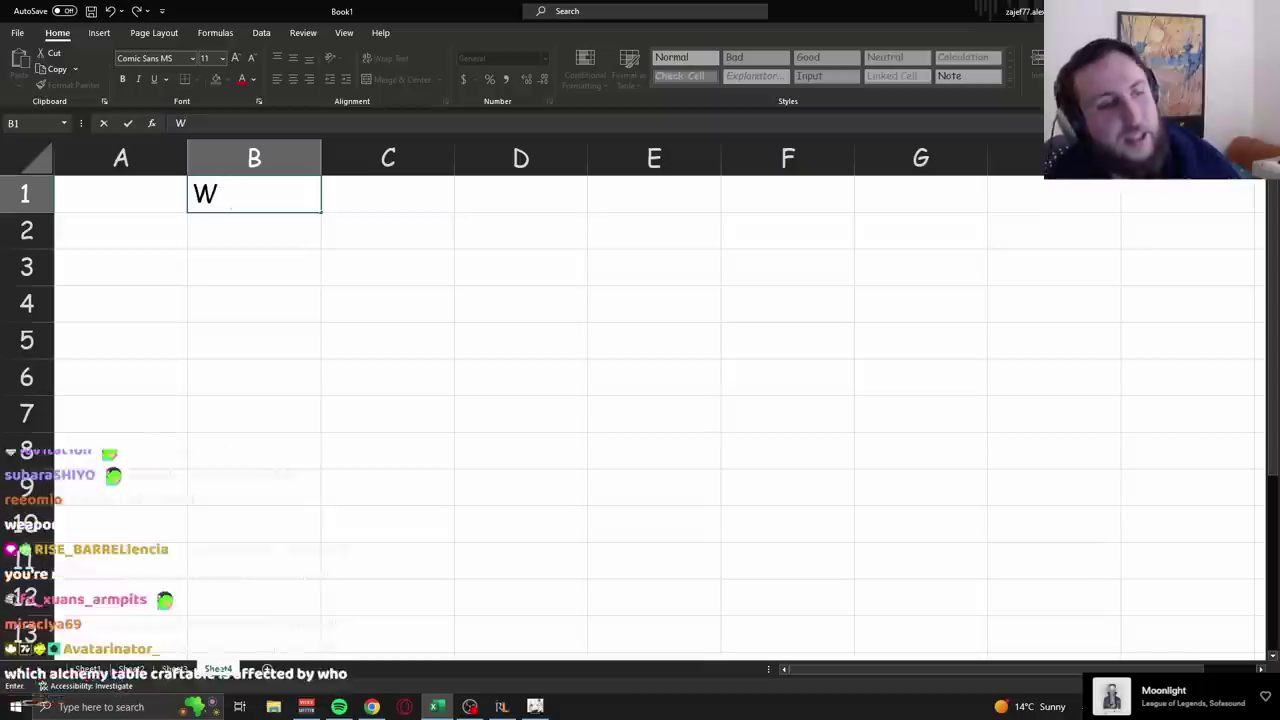
Enter the headings Weapons, Artifact Sets, Artifact Stats and Teams in B1:E1 and fit columns B to E to their contents.
text(eapons)
key(Tab)
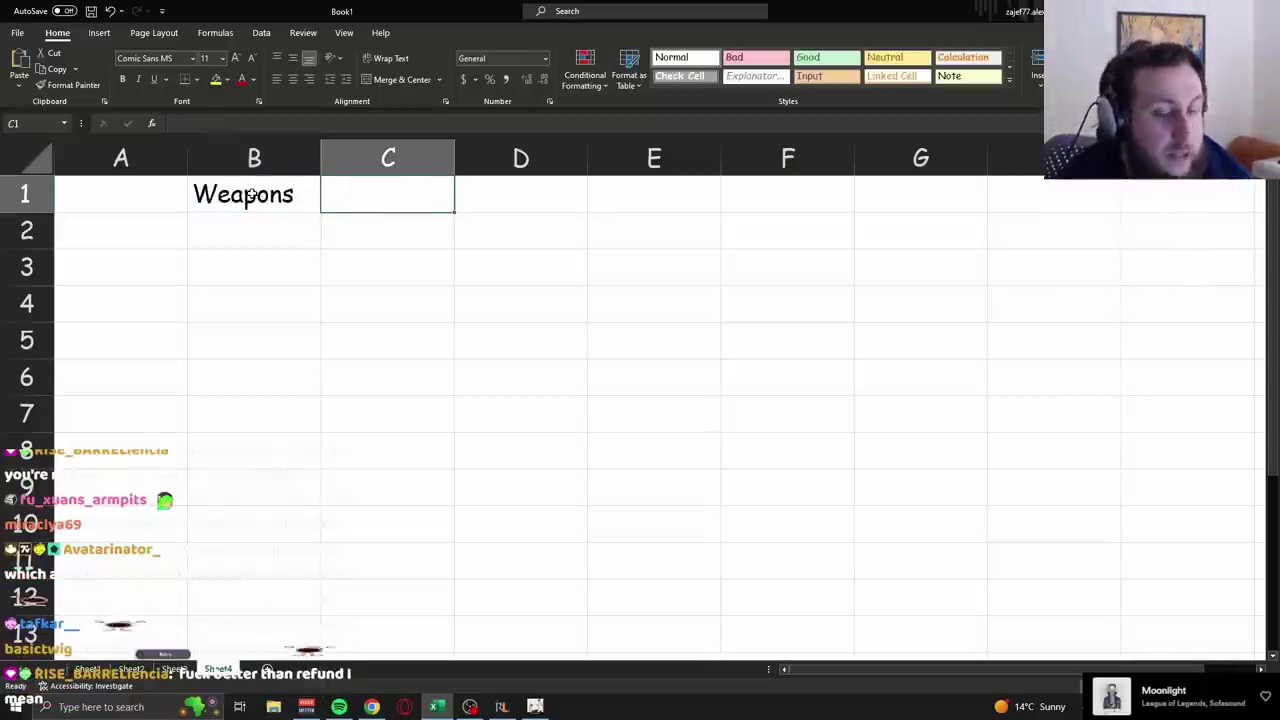
text(Artifact Sets)
key(Tab)
text(Artifact Stats)
key(Tab)
text(Teams)
drag(254, 158, 654, 158)
double_click(321, 158)
click(440, 371)
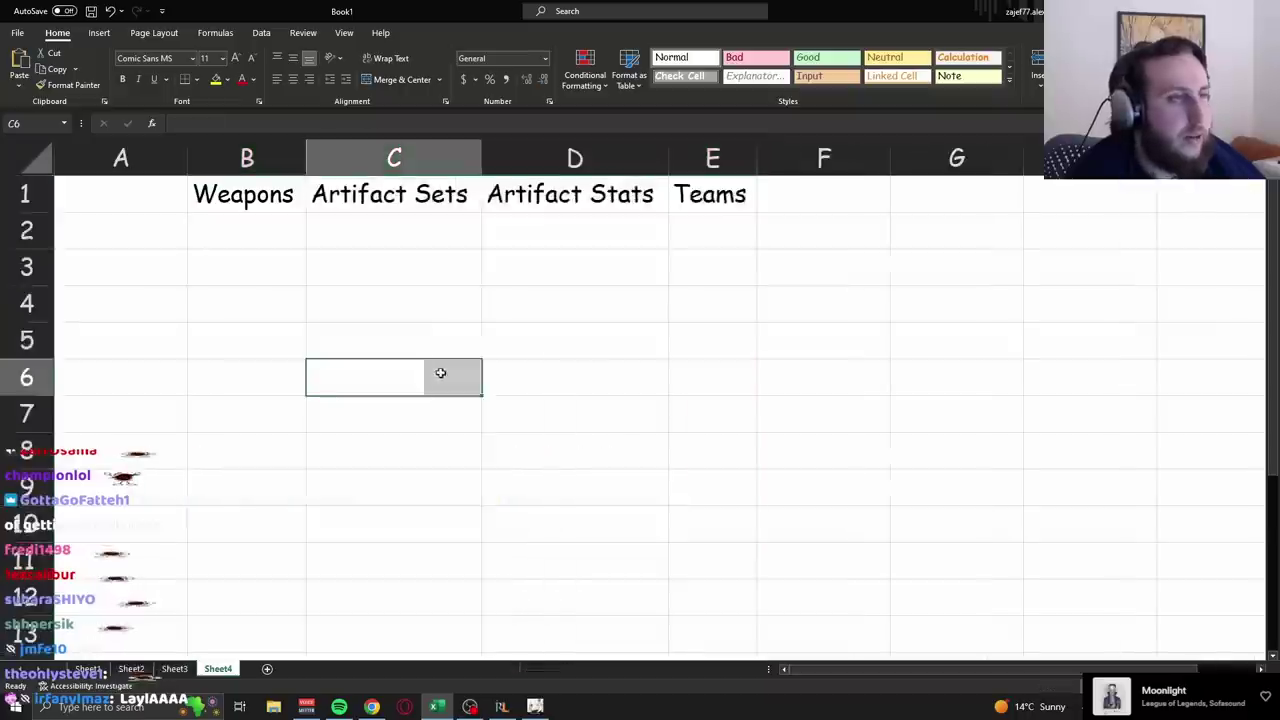
Switch to the browser, open the weapon archive in a new tab beside the Eula page, and open its filter options.
key(alt+Tab)
scroll(242, 220, up, 3)
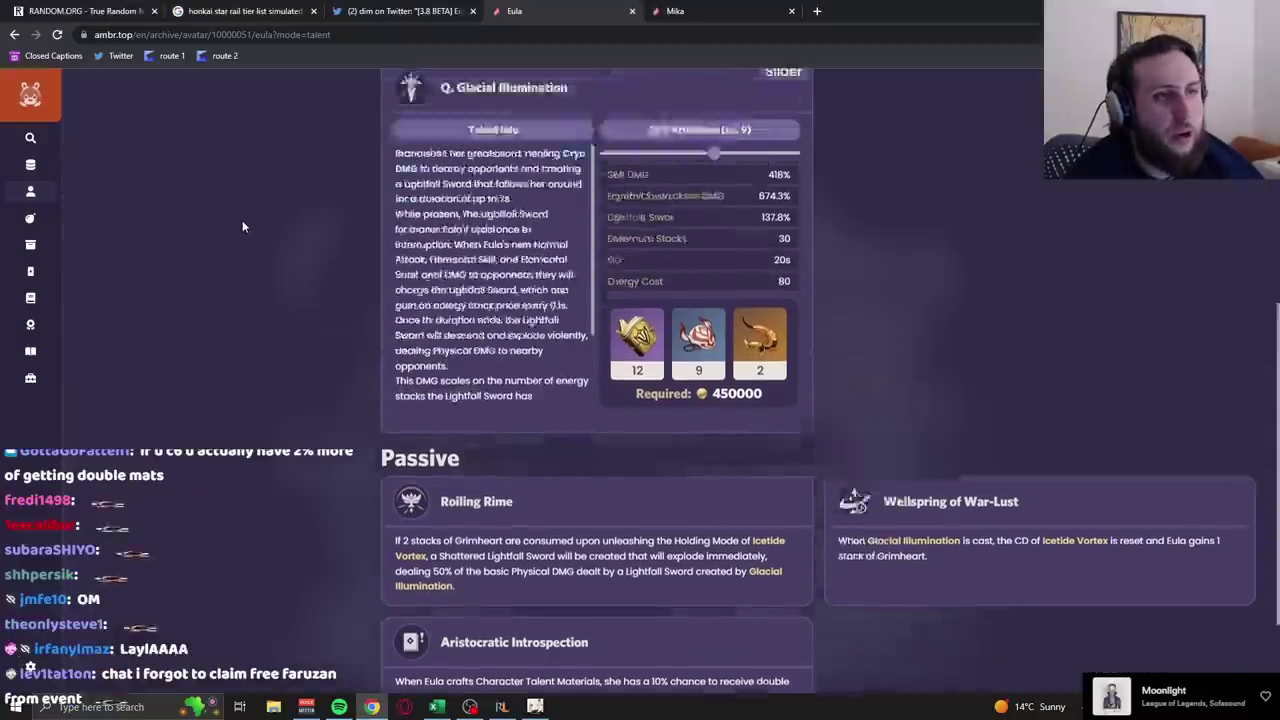
middle_click(45, 263)
drag(919, 11, 760, 11)
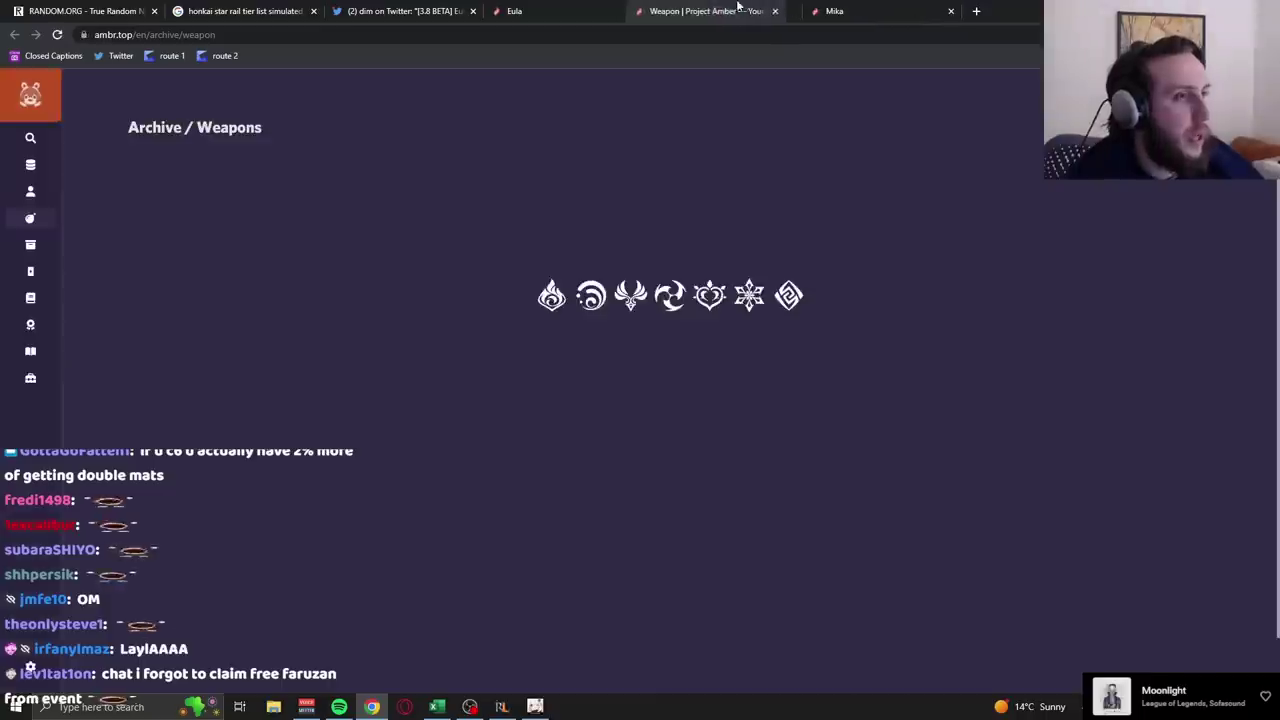
click(248, 163)
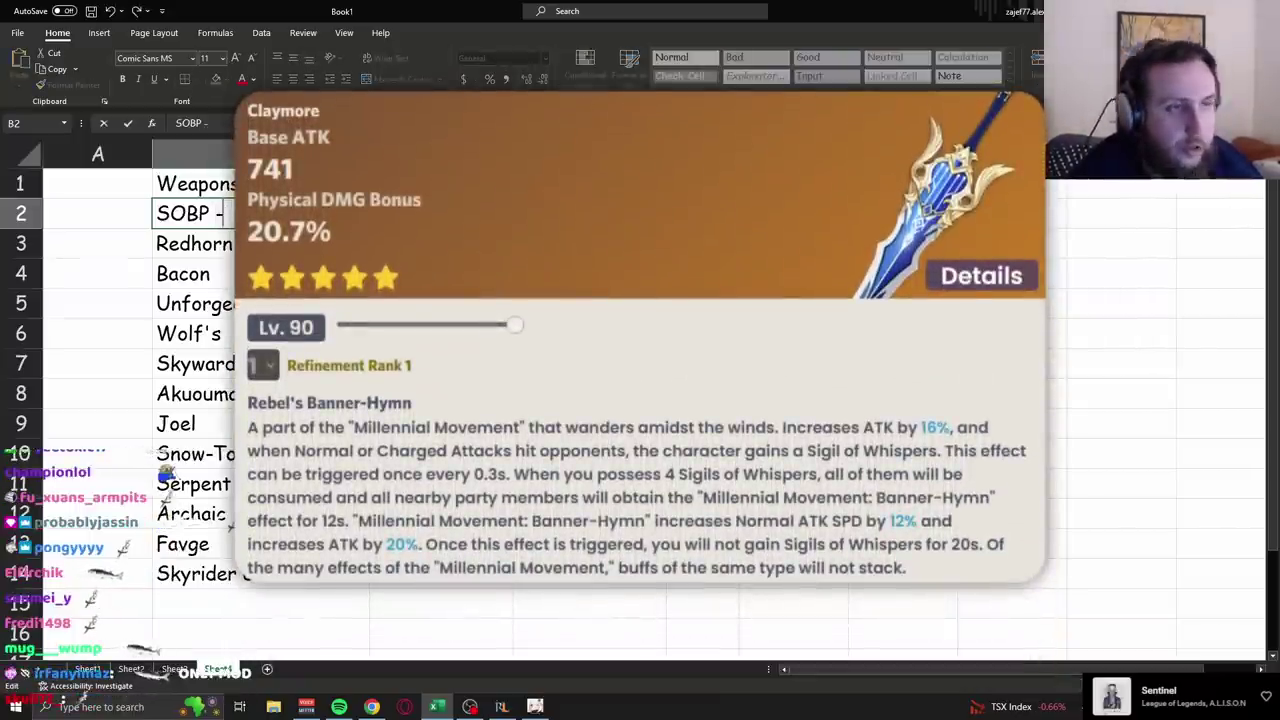
Rate SOBP as BiS in the weapons list and open the Song of Broken Pines page in the weapon archive.
text(B)
key(Return)
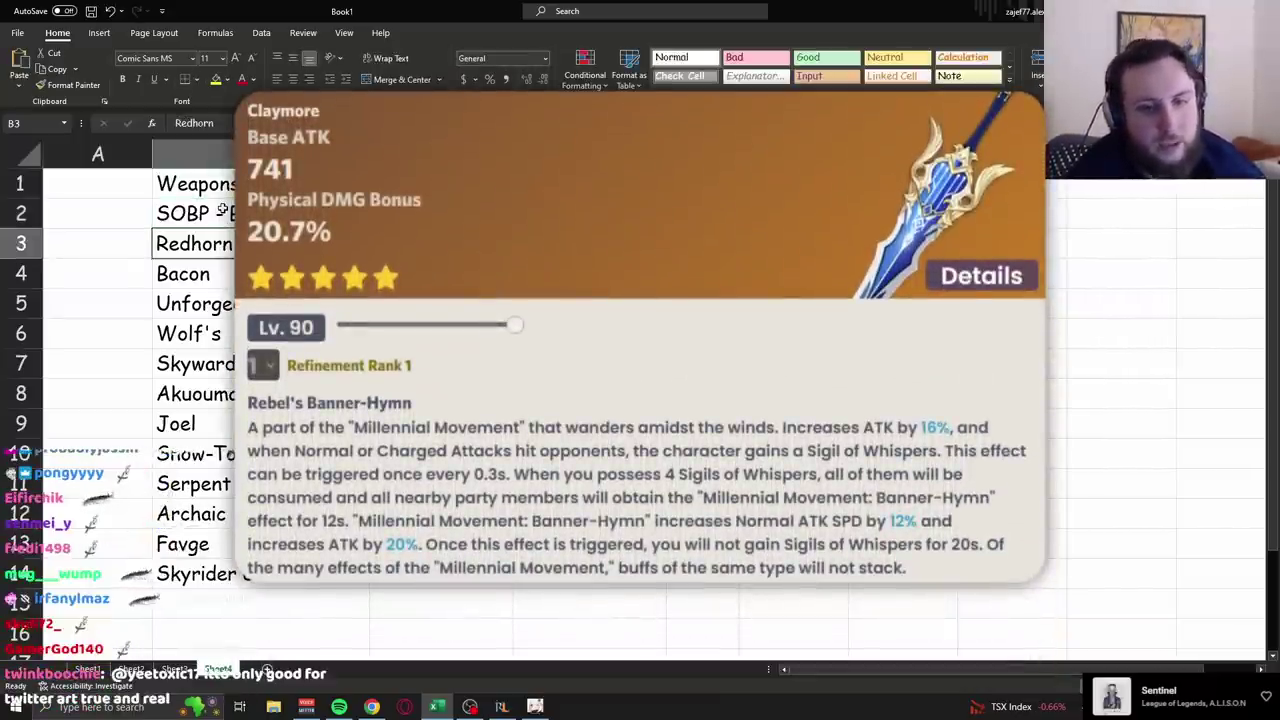
key(alt+Tab)
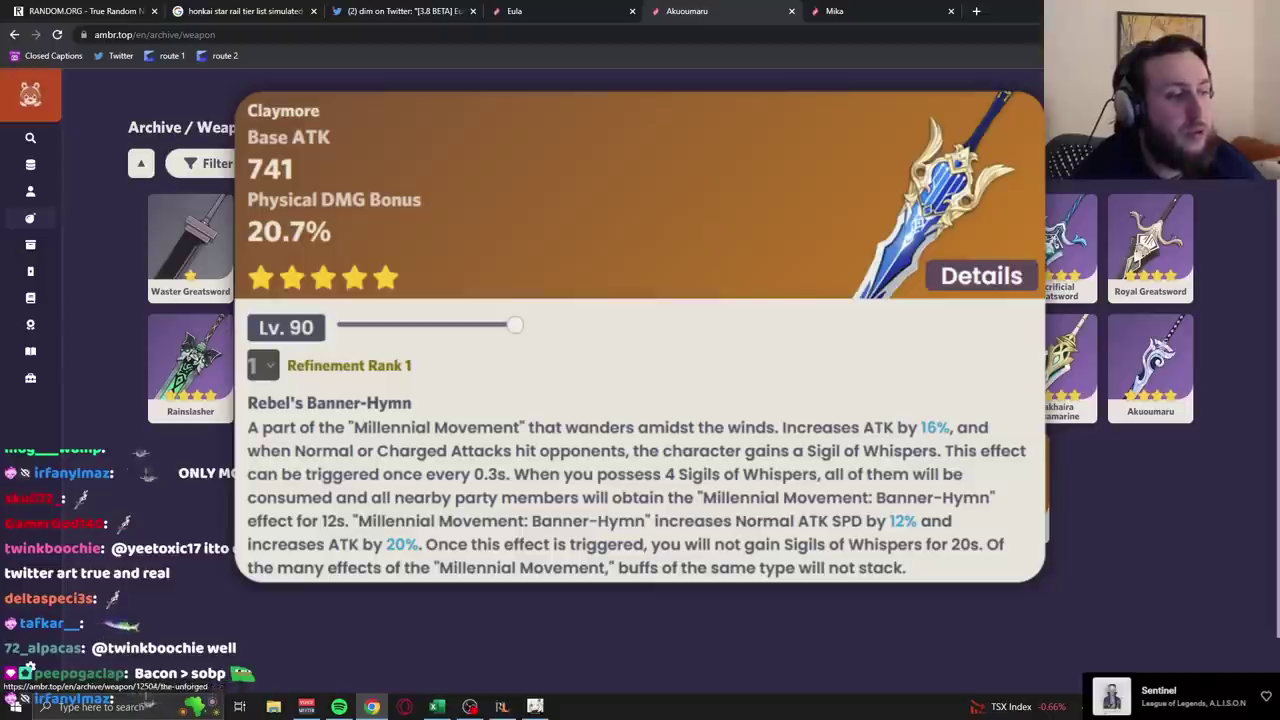
click(148, 356)
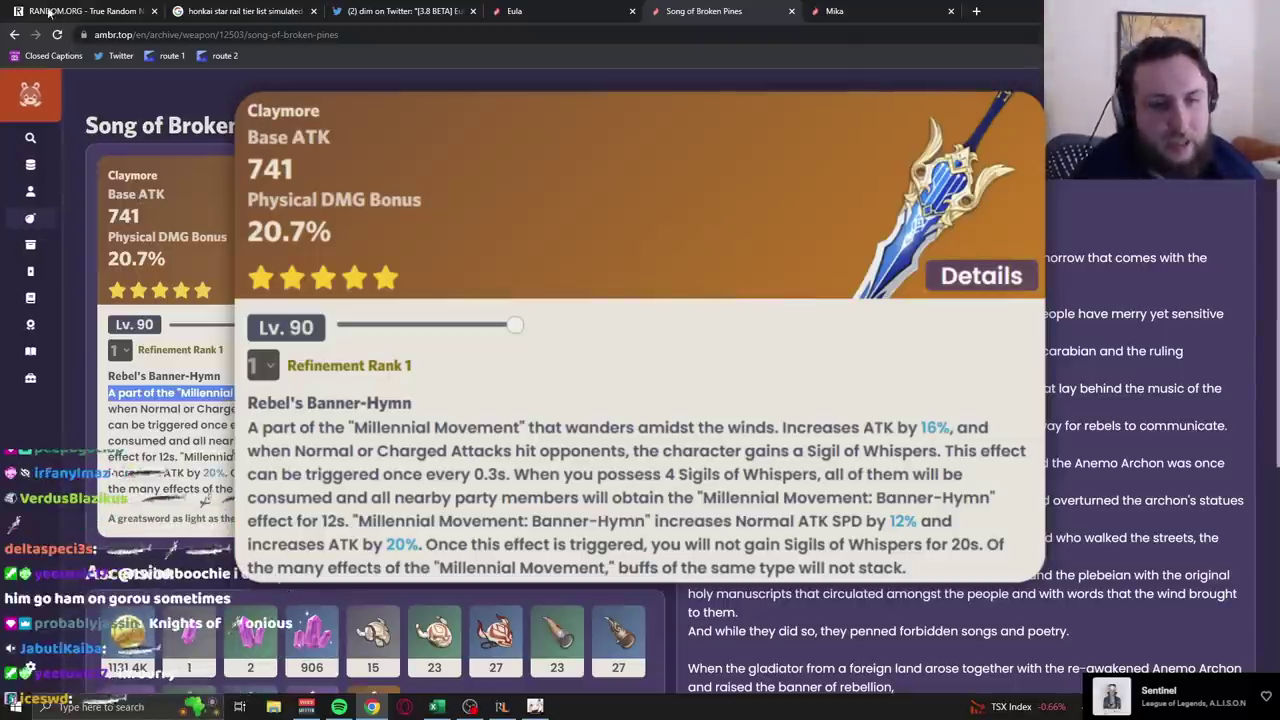
Compare the stats and effects of Redhorn Stonethresher and Beacon of the Reed Sea in the weapon archive.
key(alt+Left)
click(1004, 485)
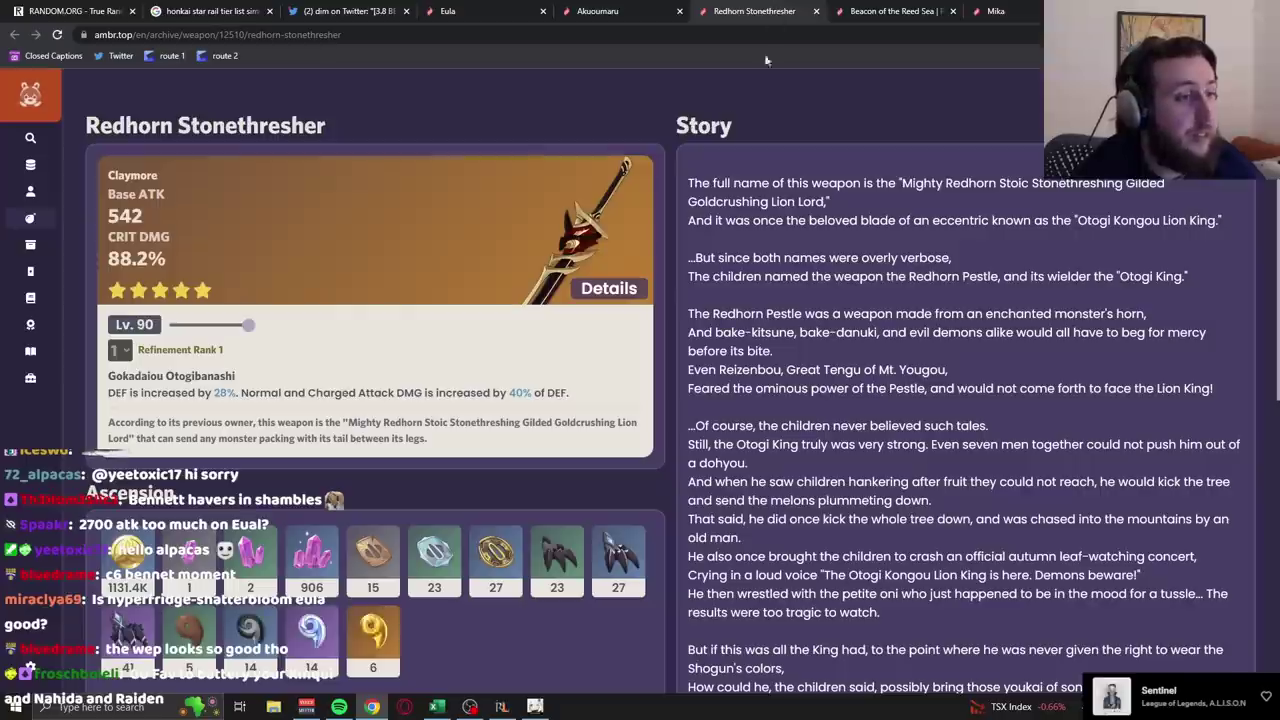
click(879, 9)
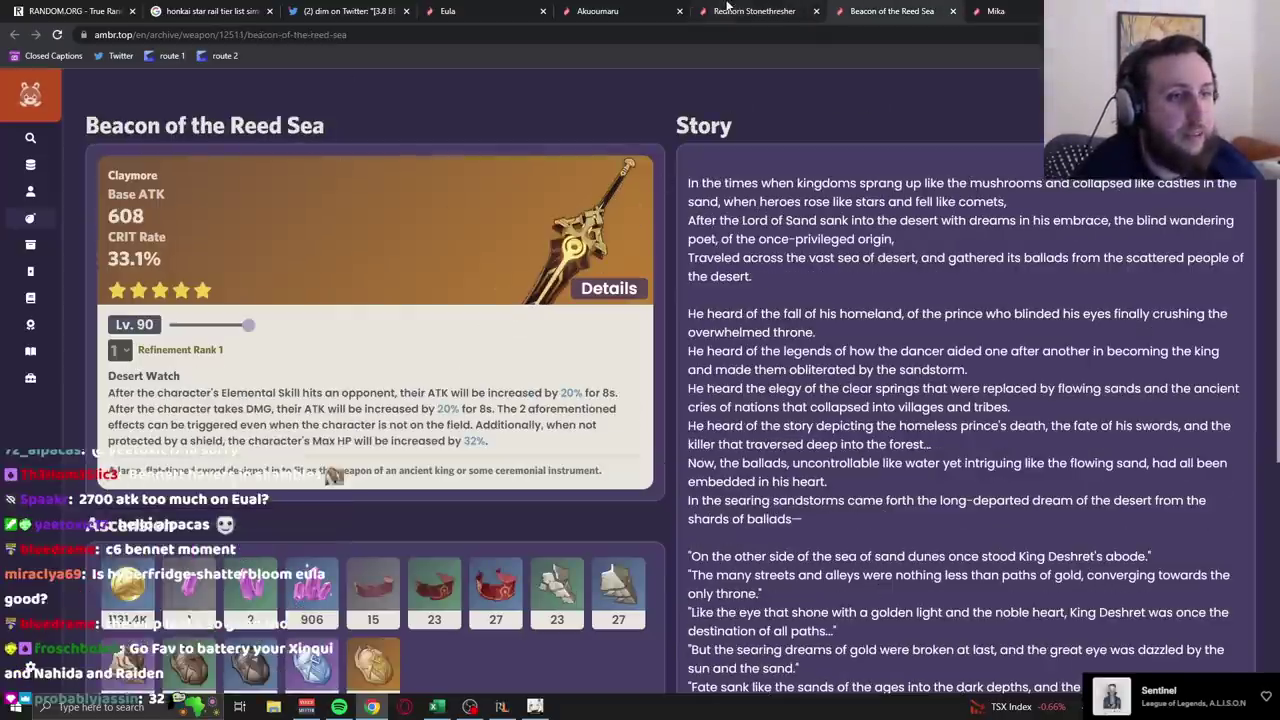
click(755, 10)
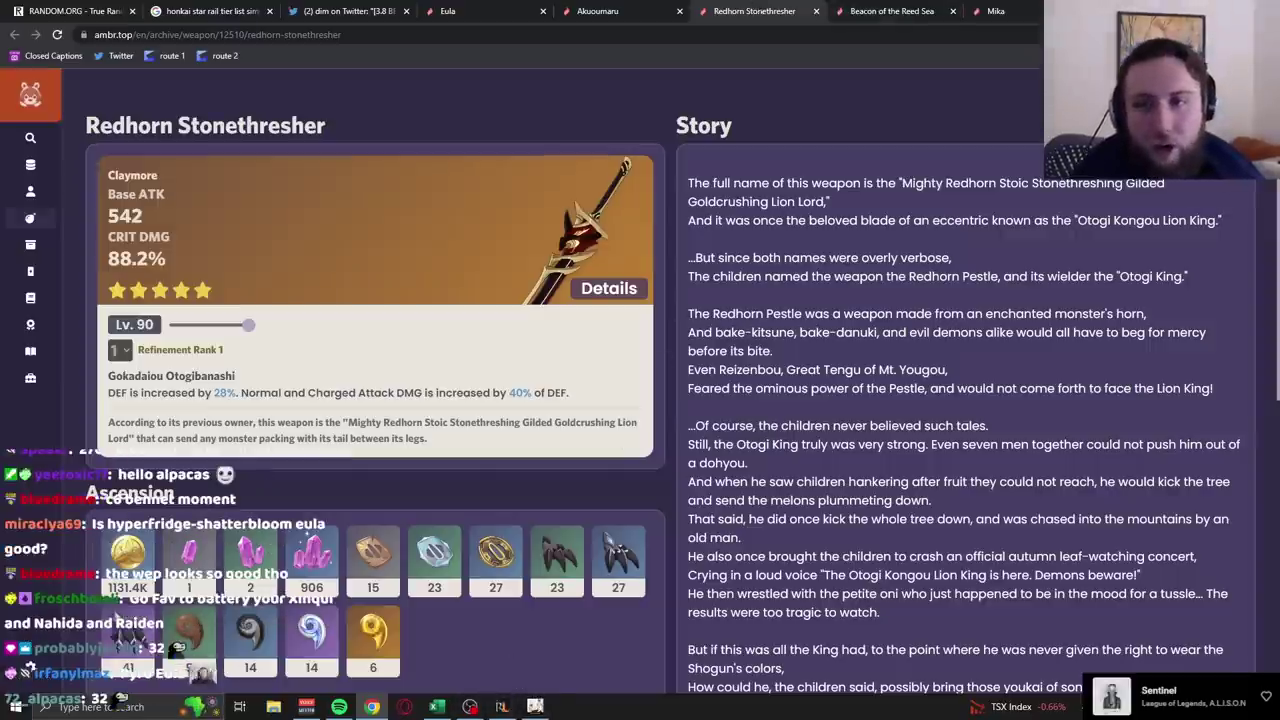
In the spreadsheet, set Redhorn aside in C3, move Bacon up to B3, and rate Bacon as "Good 5*".
key(alt+Tab)
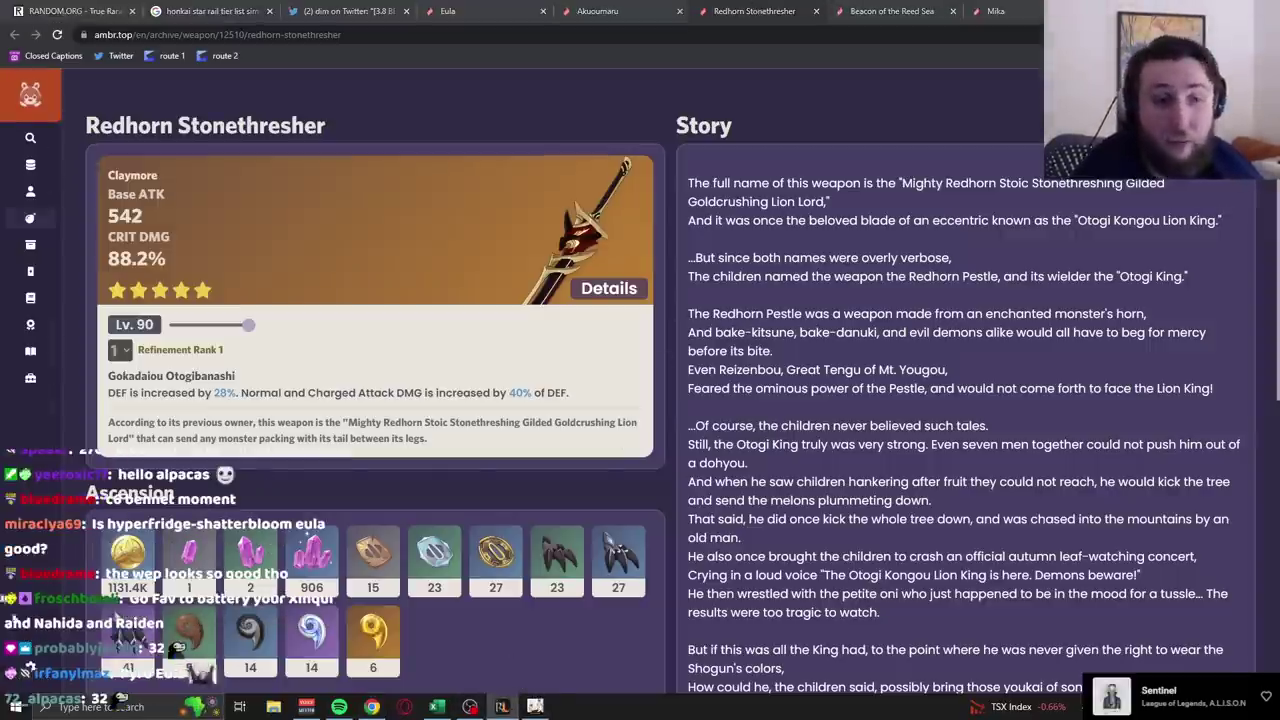
click(437, 706)
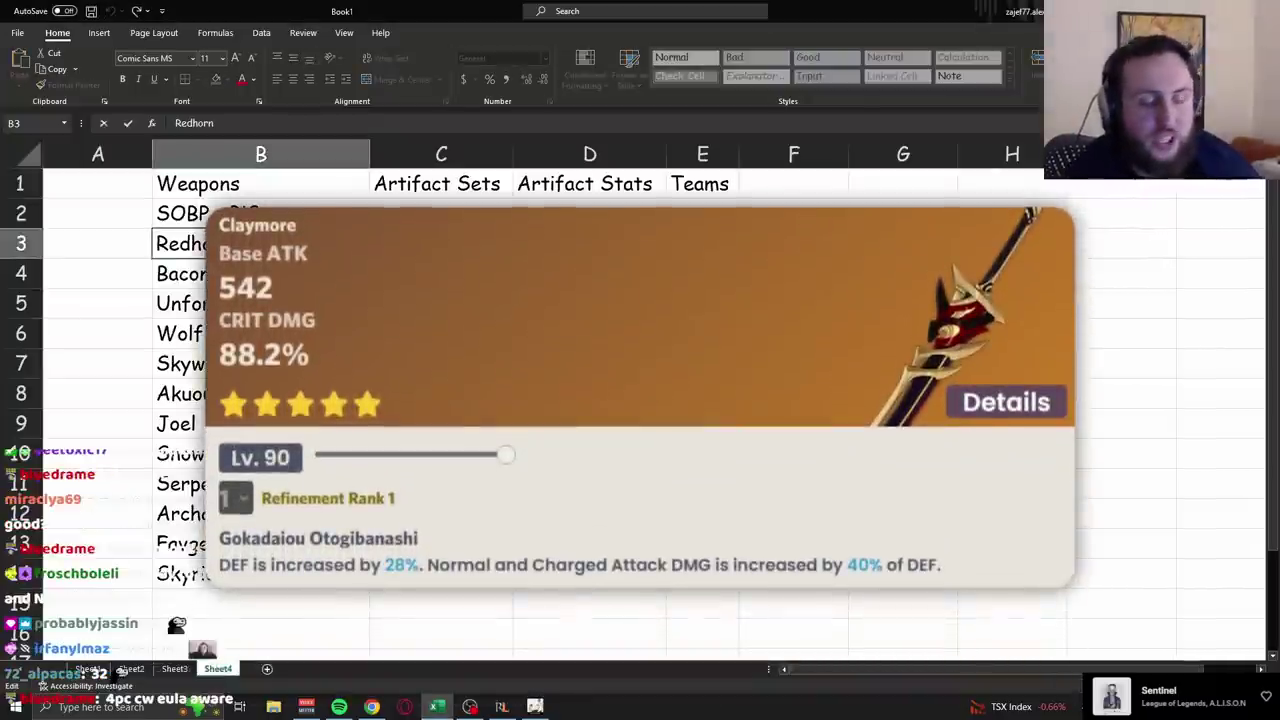
key(Down)
key(ctrl+x)
key(Up)
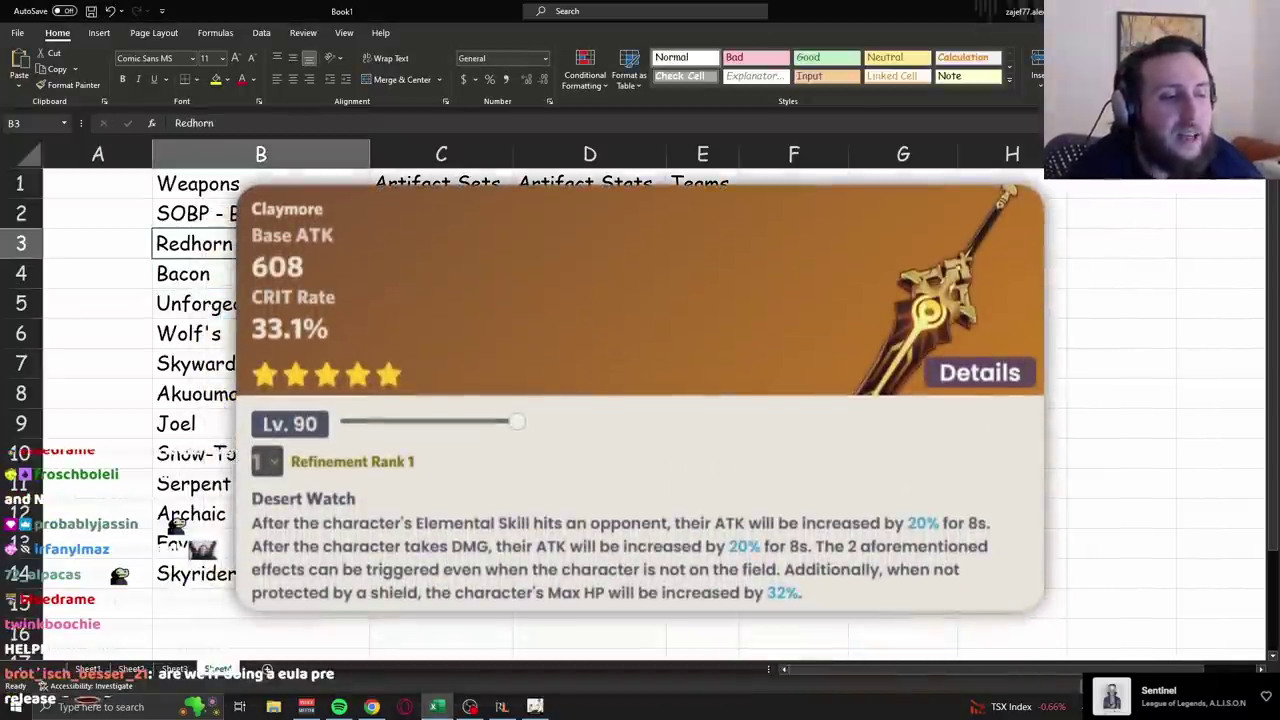
key(ctrl+v)
key(F2)
text(- Good 5*)
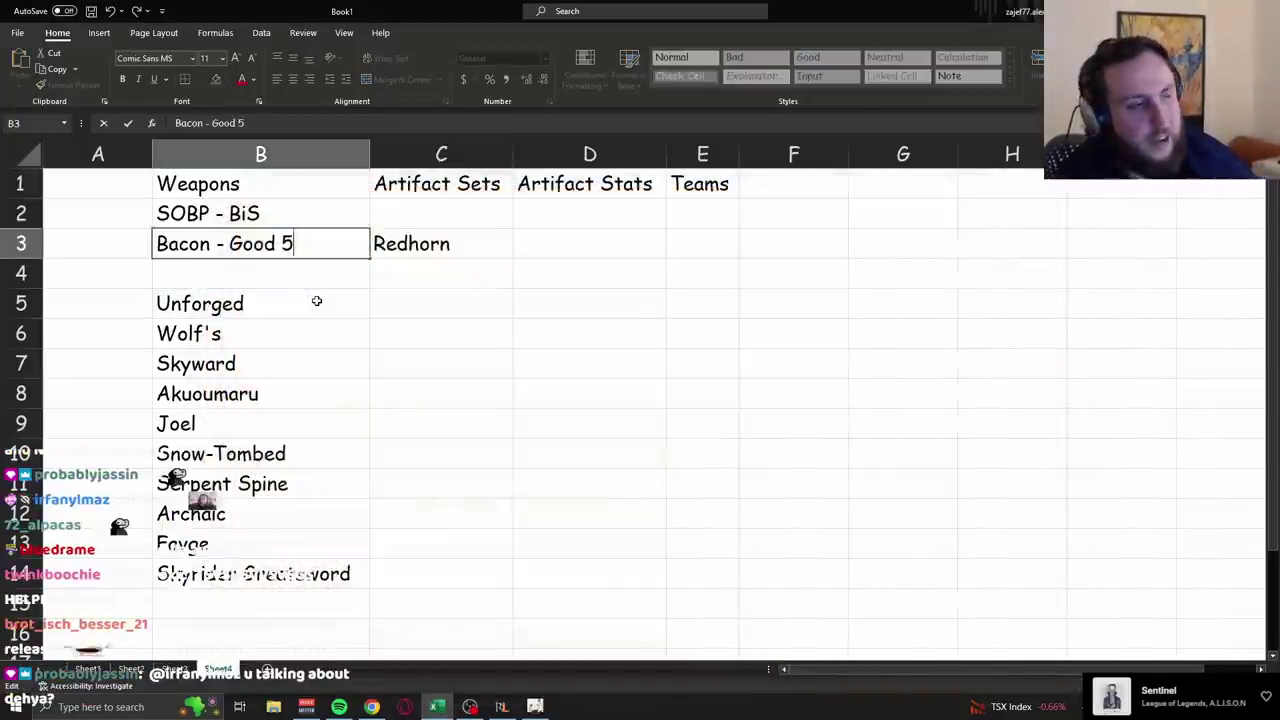
key(Return)
Move Redhorn from C3 into the empty cell B4 below Bacon and rate it as "Good 5*".
key(Up)
key(Right)
key(ctrl+x)
key(Down)
key(Left)
key(ctrl+v)
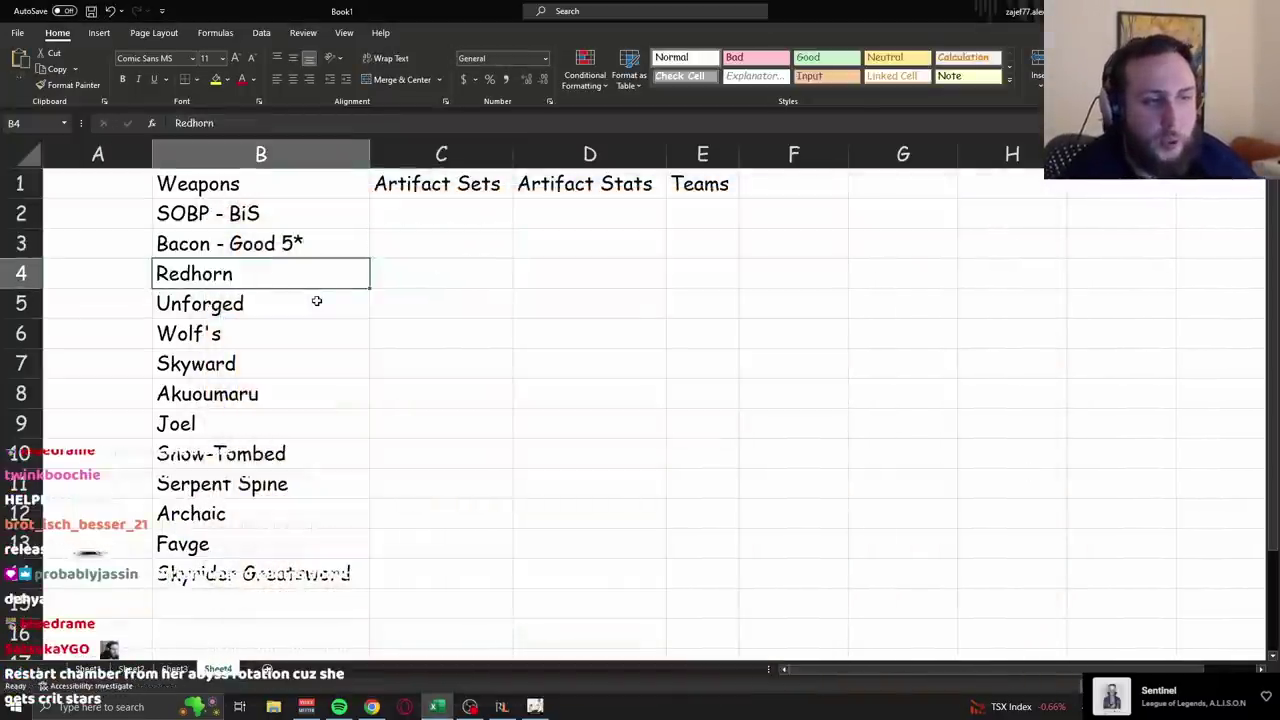
key(F2)
text(- Good 5*)
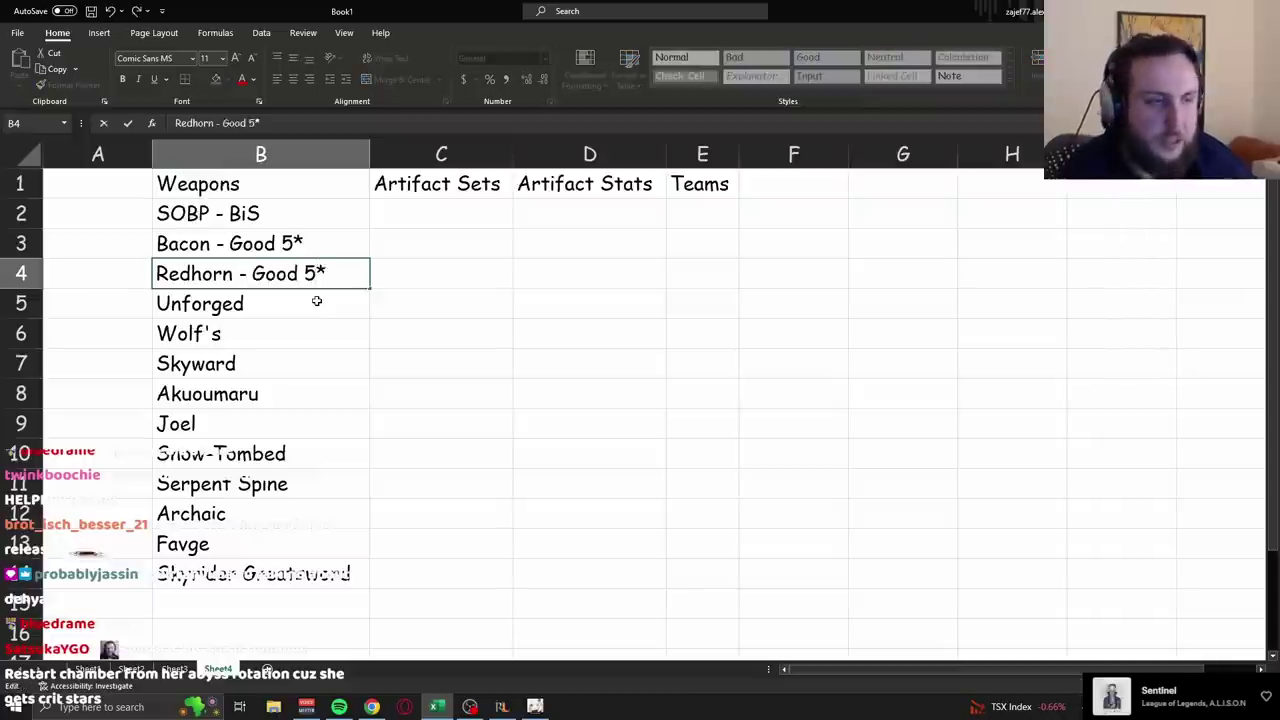
key(Return)
Switch back to the browser and recheck the Redhorn Stonethresher page against Beacon of the Reed Sea.
key(alt+Tab)
key(alt+Tab)
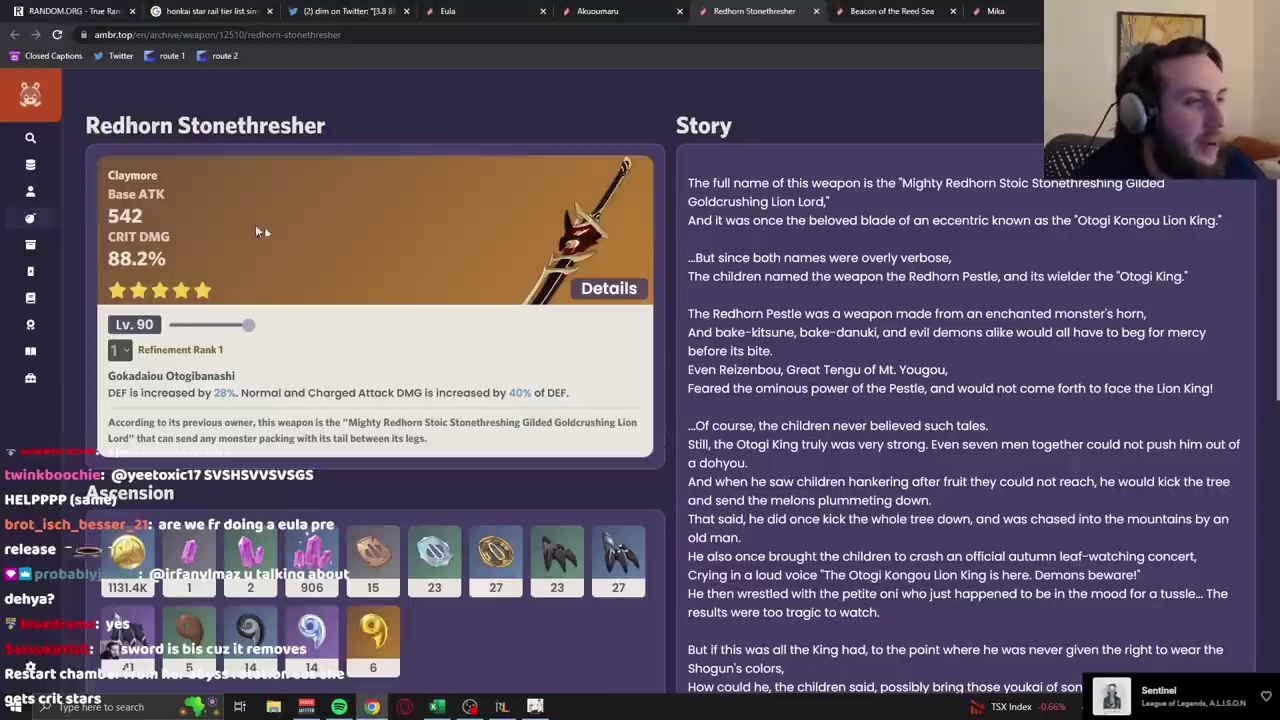
key(ctrl+Tab)
click(703, 10)
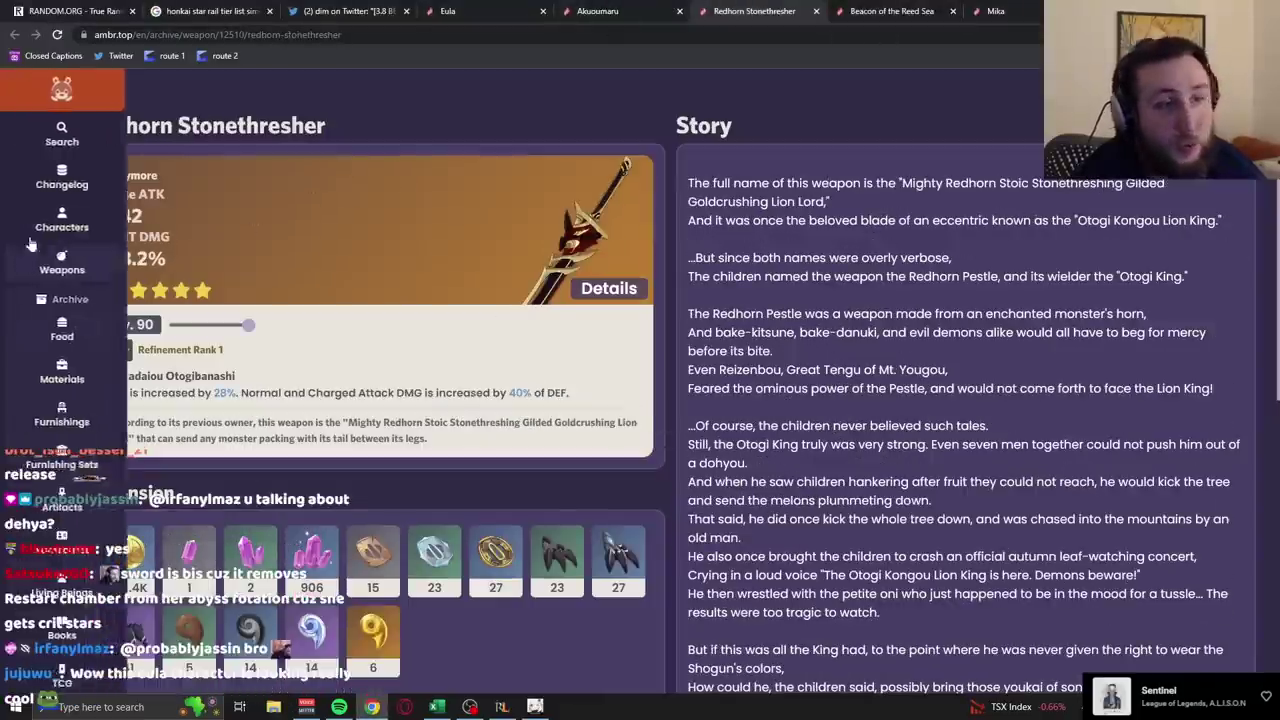
key(ctrl+Tab)
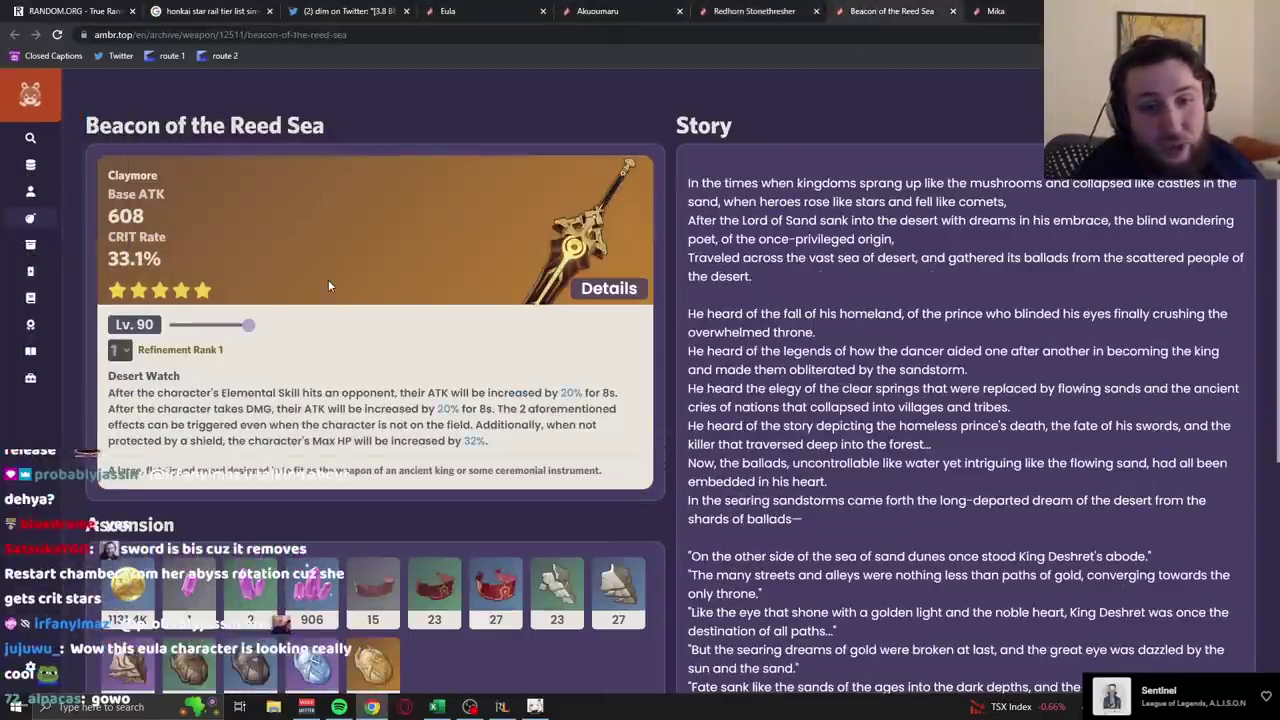
Return to the spreadsheet and rate Unforged in B5 as "Decent 5*".
key(alt+Tab)
key(F2)
text(-)
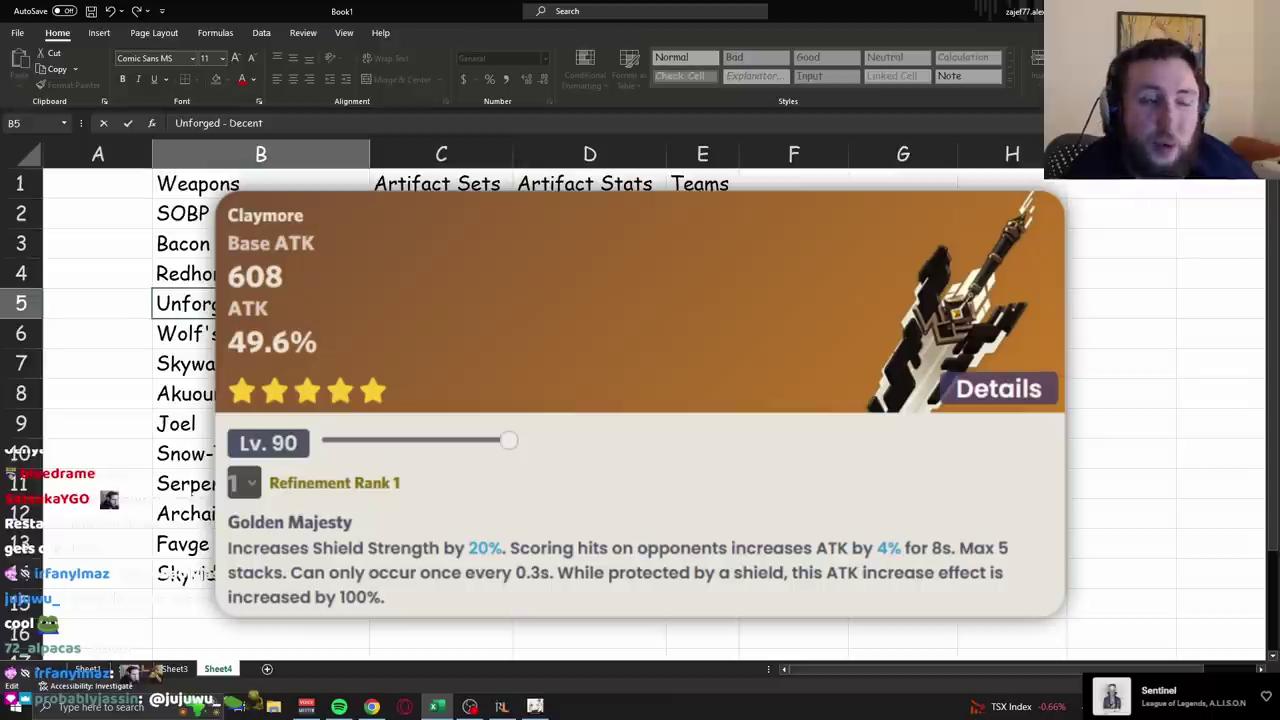
text(Decent 5*)
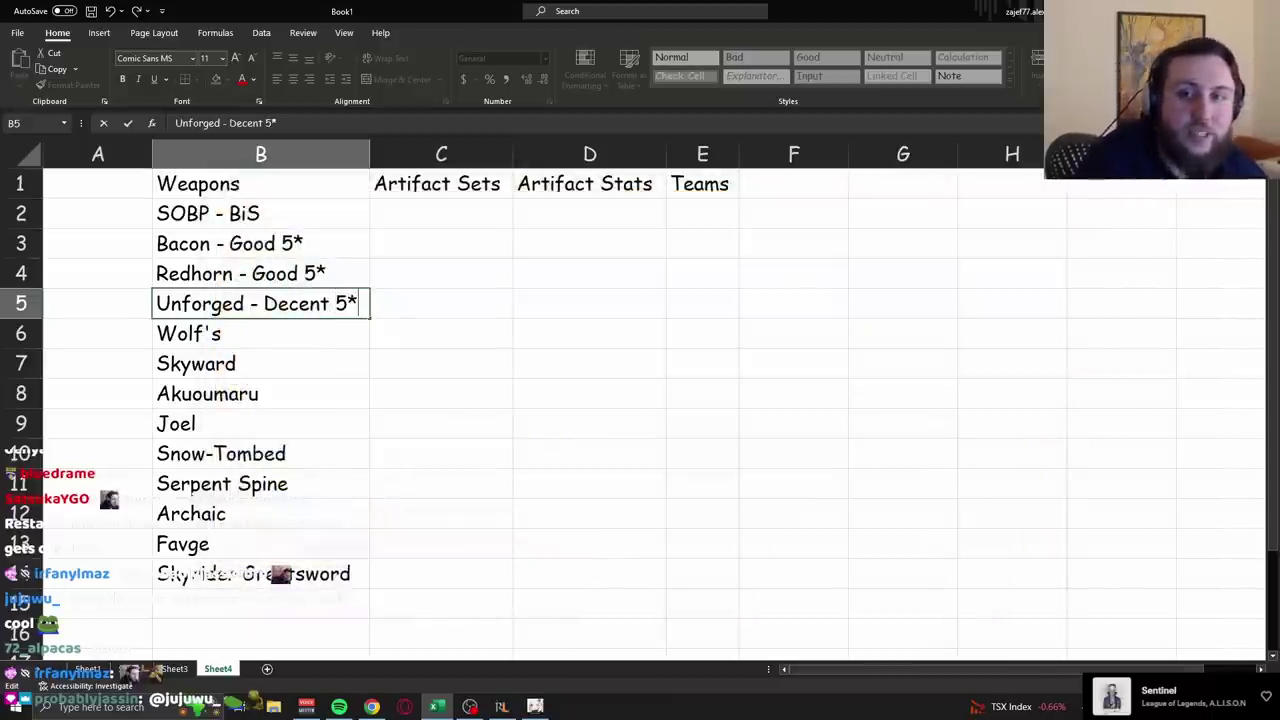
Commit the Unforged rating and rate Wolf's in B6 as "Decent 5*".
key(Return)
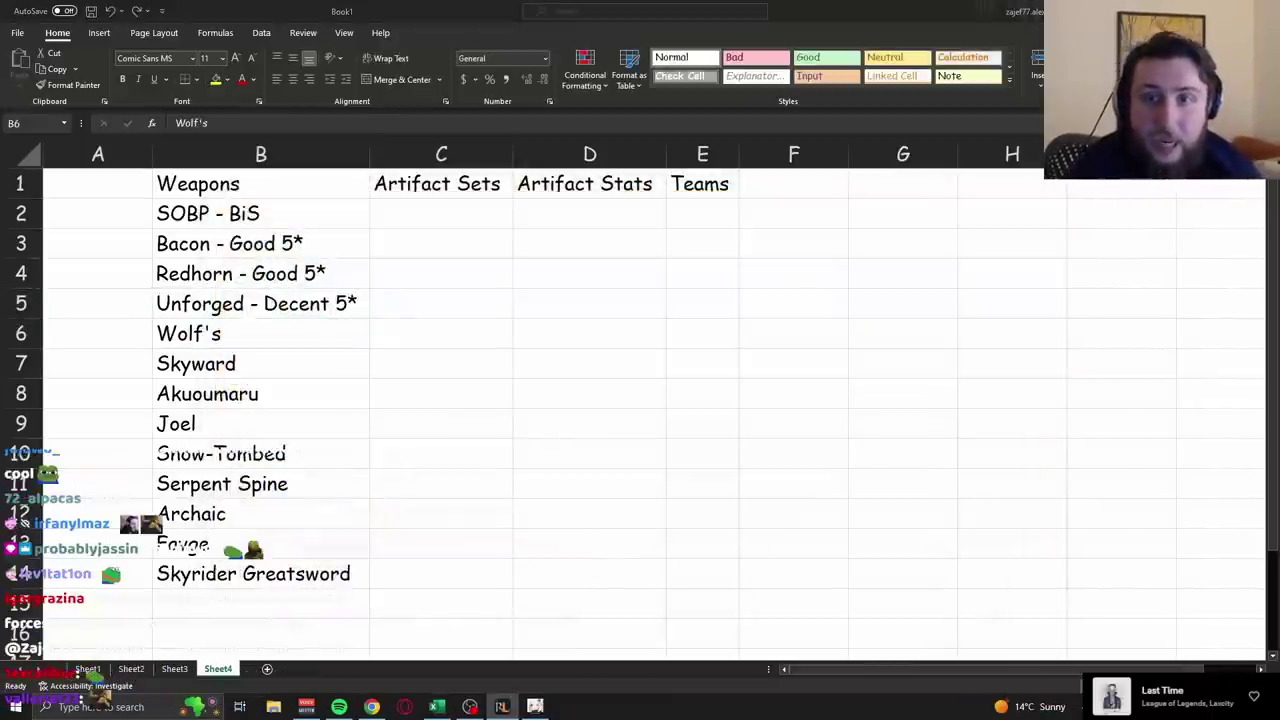
key(F2)
text(-)
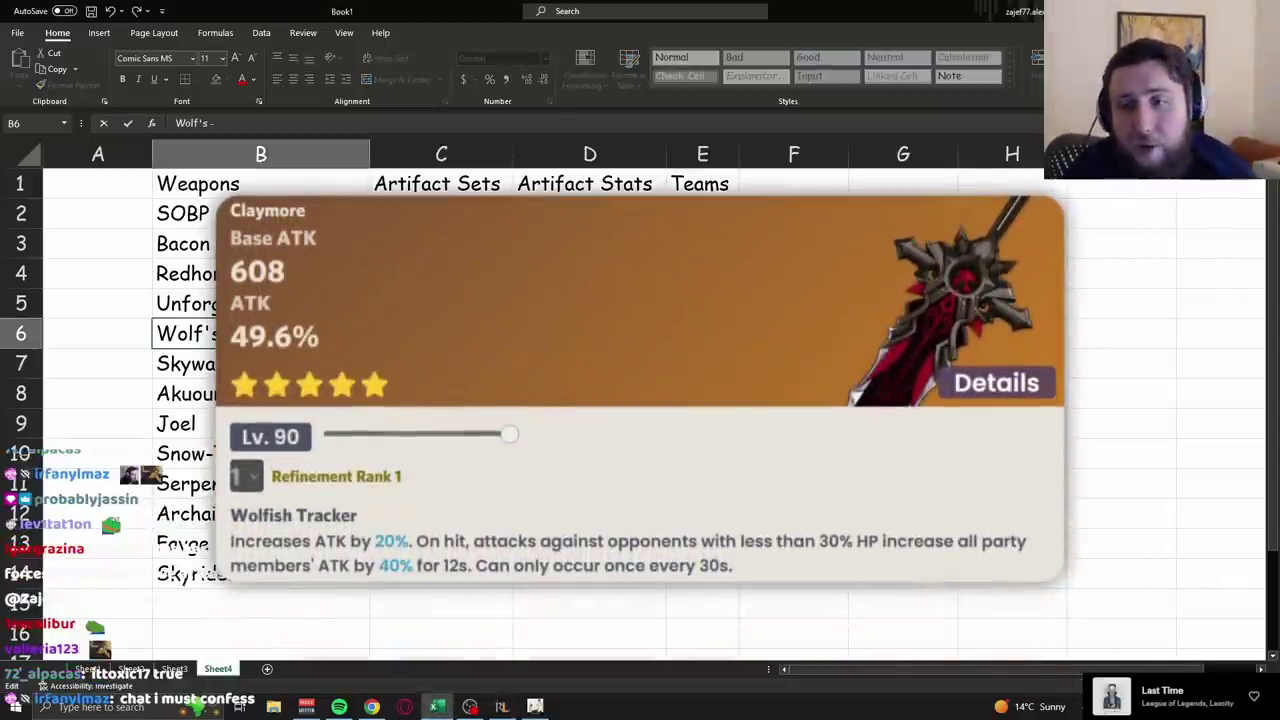
key(alt+Tab)
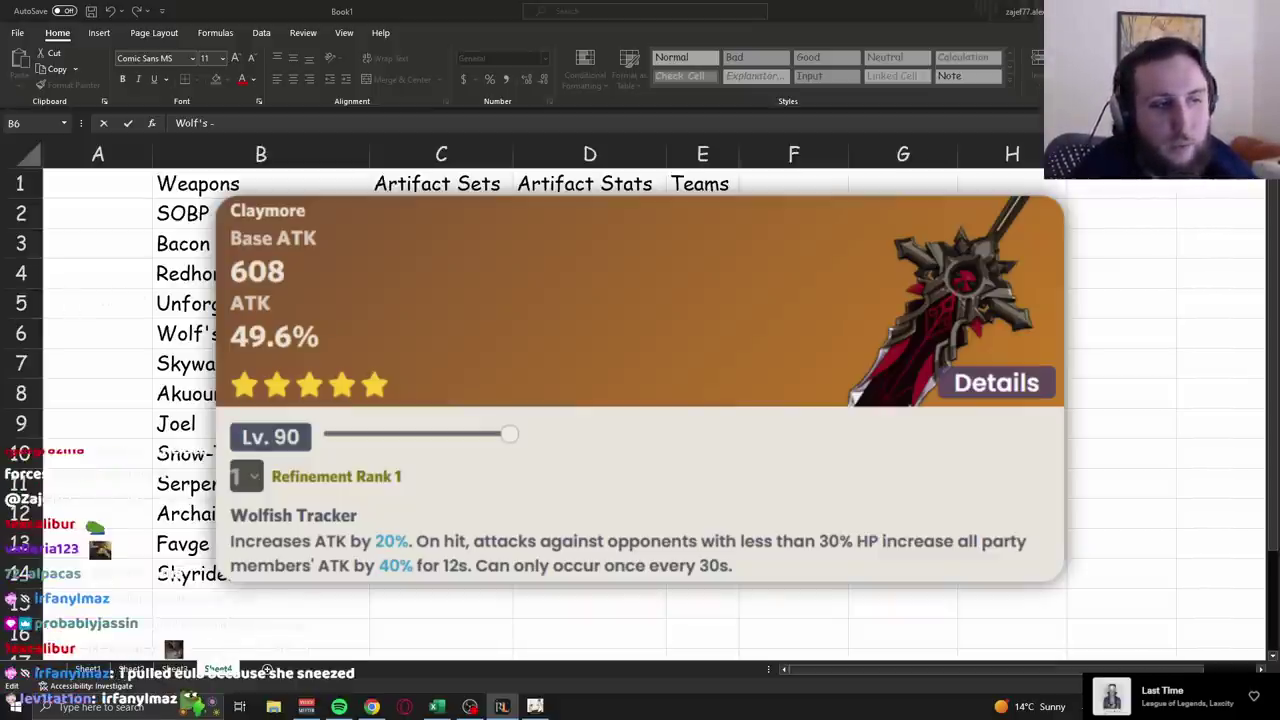
key(alt+Tab)
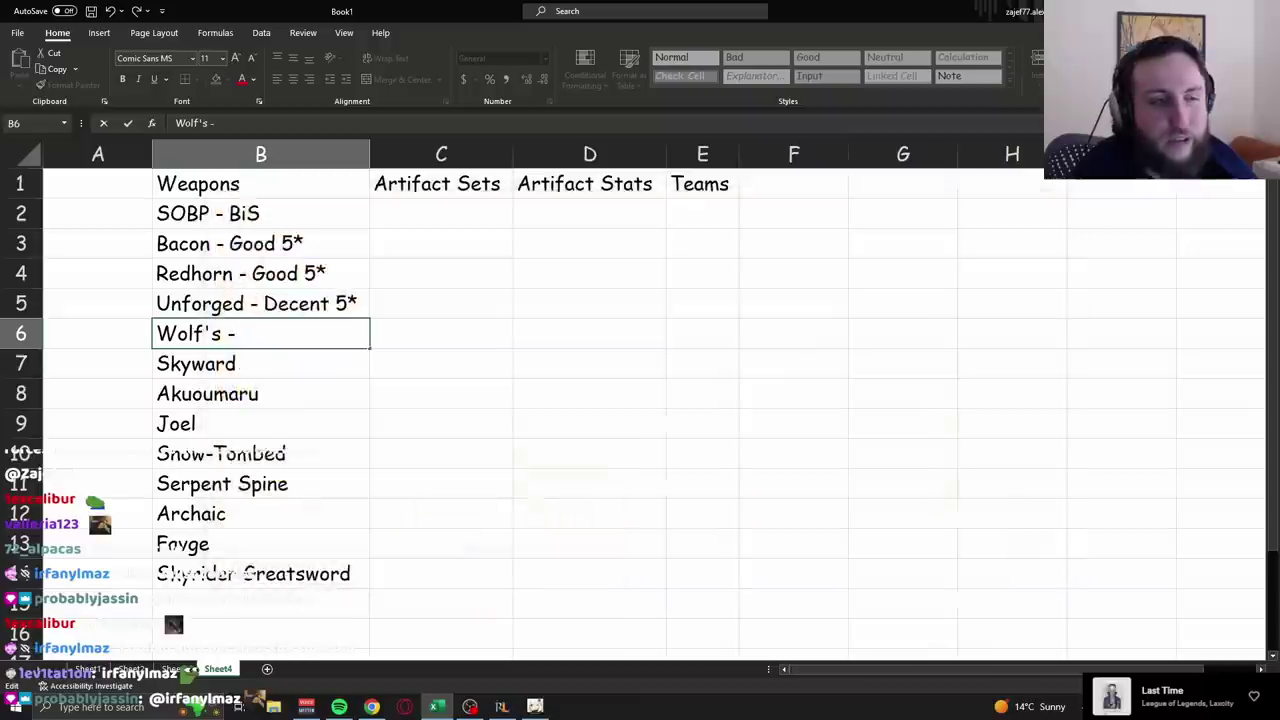
text(Decen)
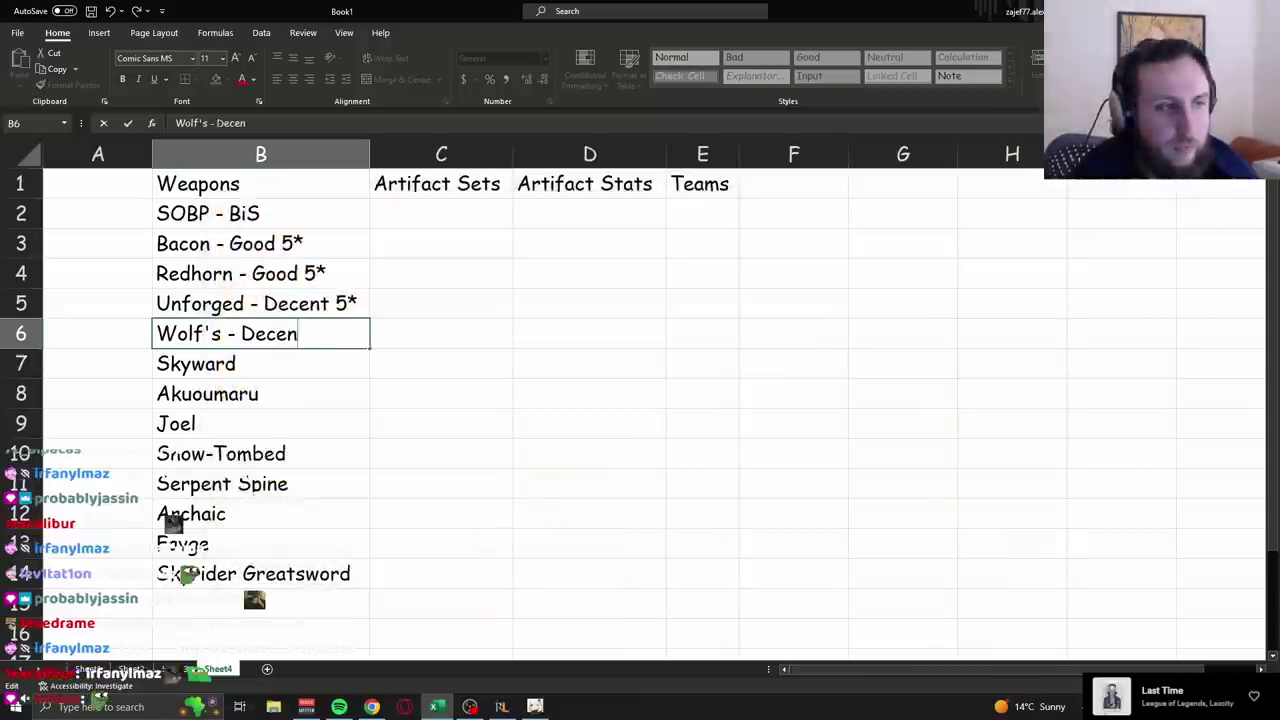
text(t 5*)
key(Return)
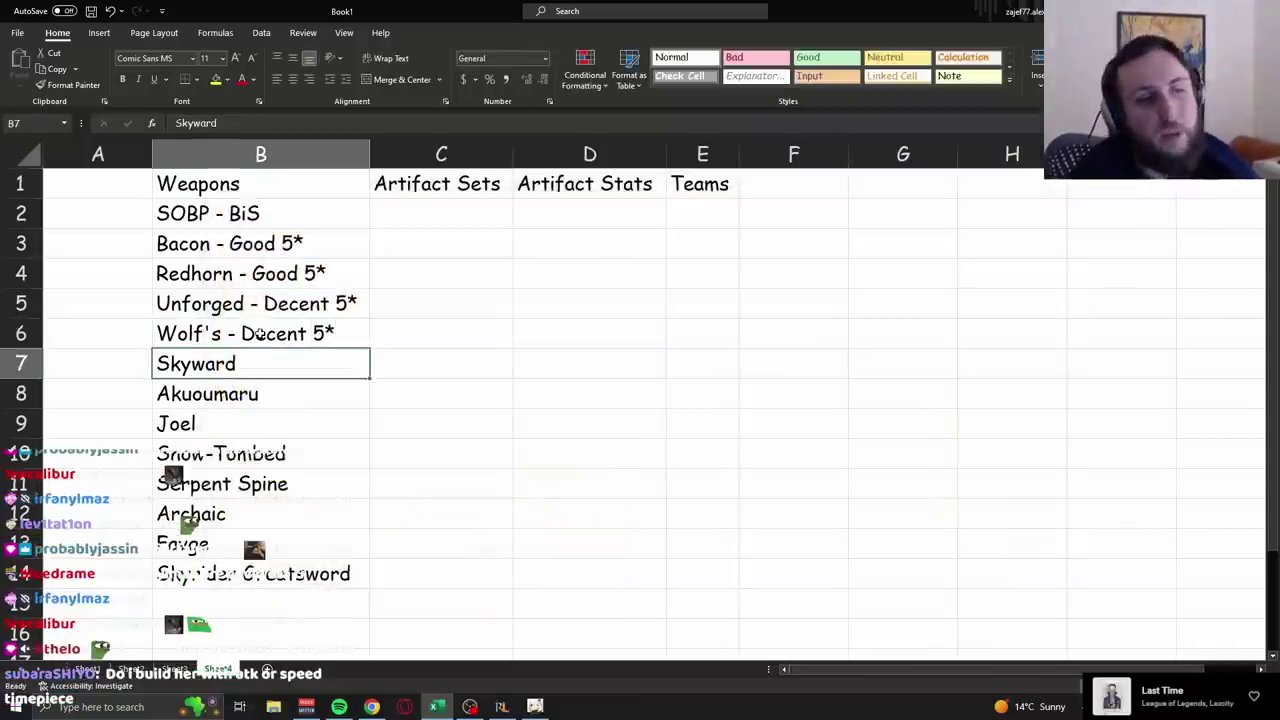
Rate Skyward in B7 as "Decent 5*".
click(260, 335)
key(Down)
key(F2)
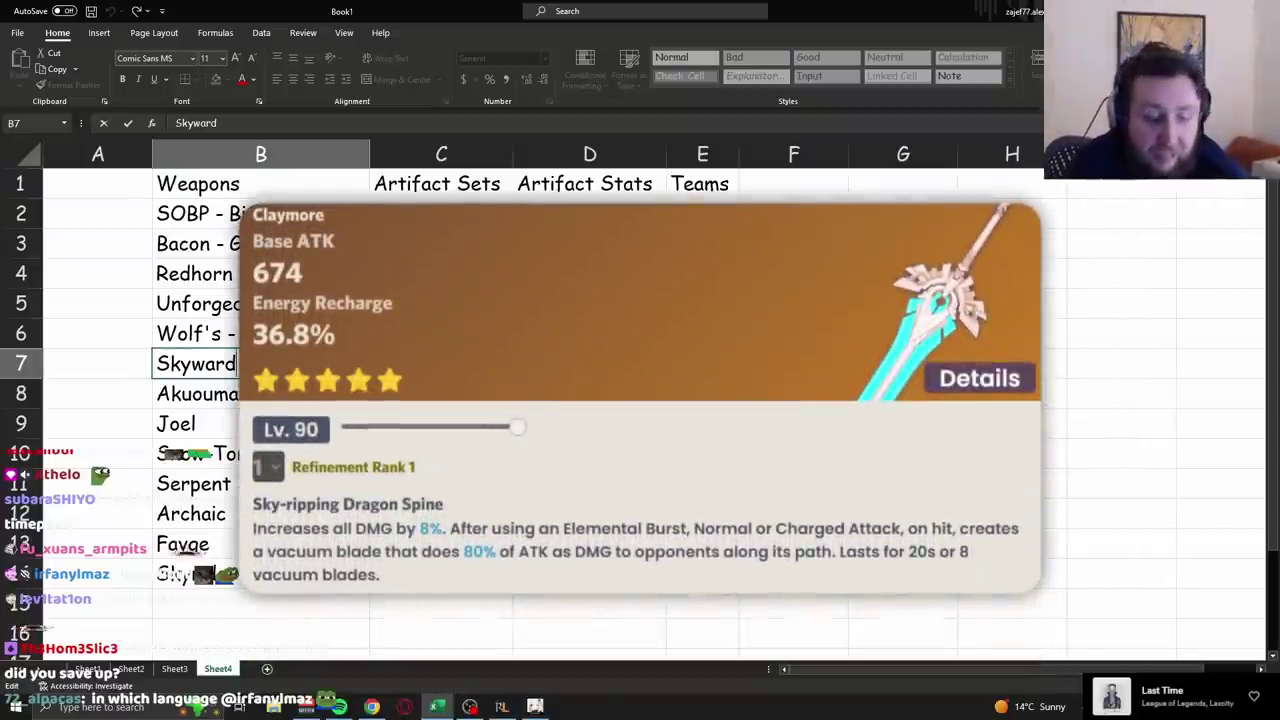
text(- Decen)
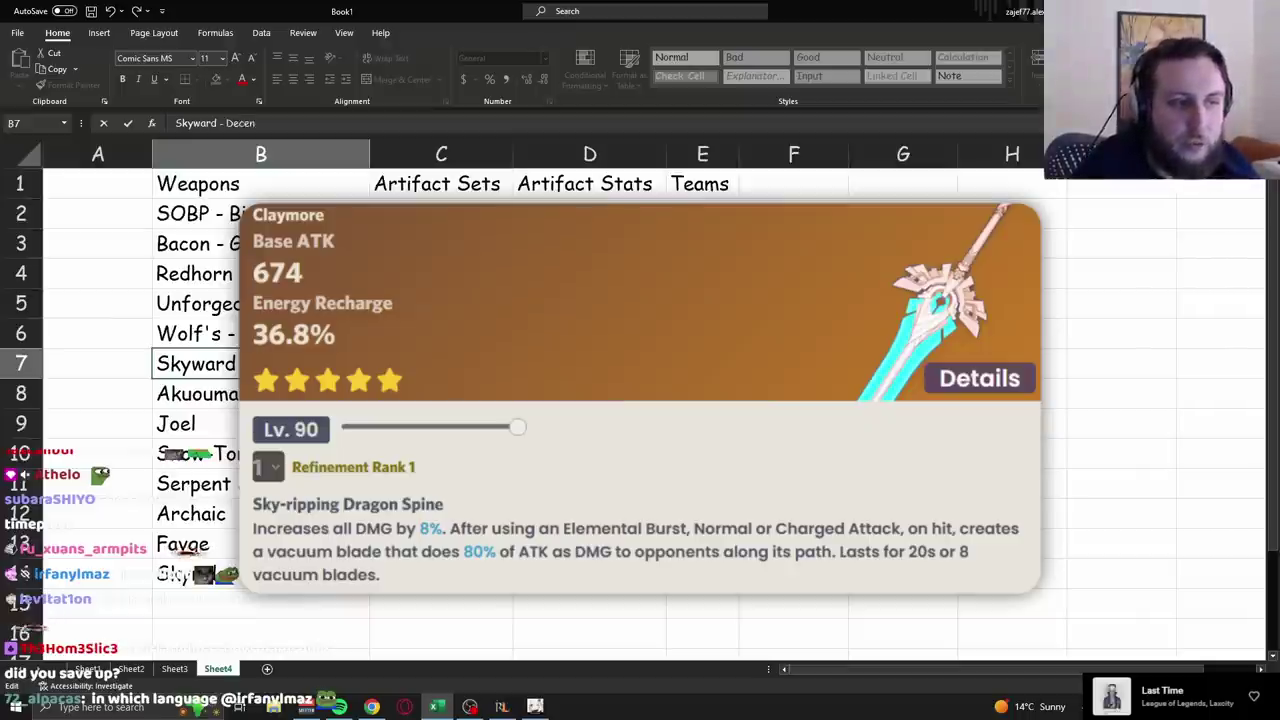
key(Return)
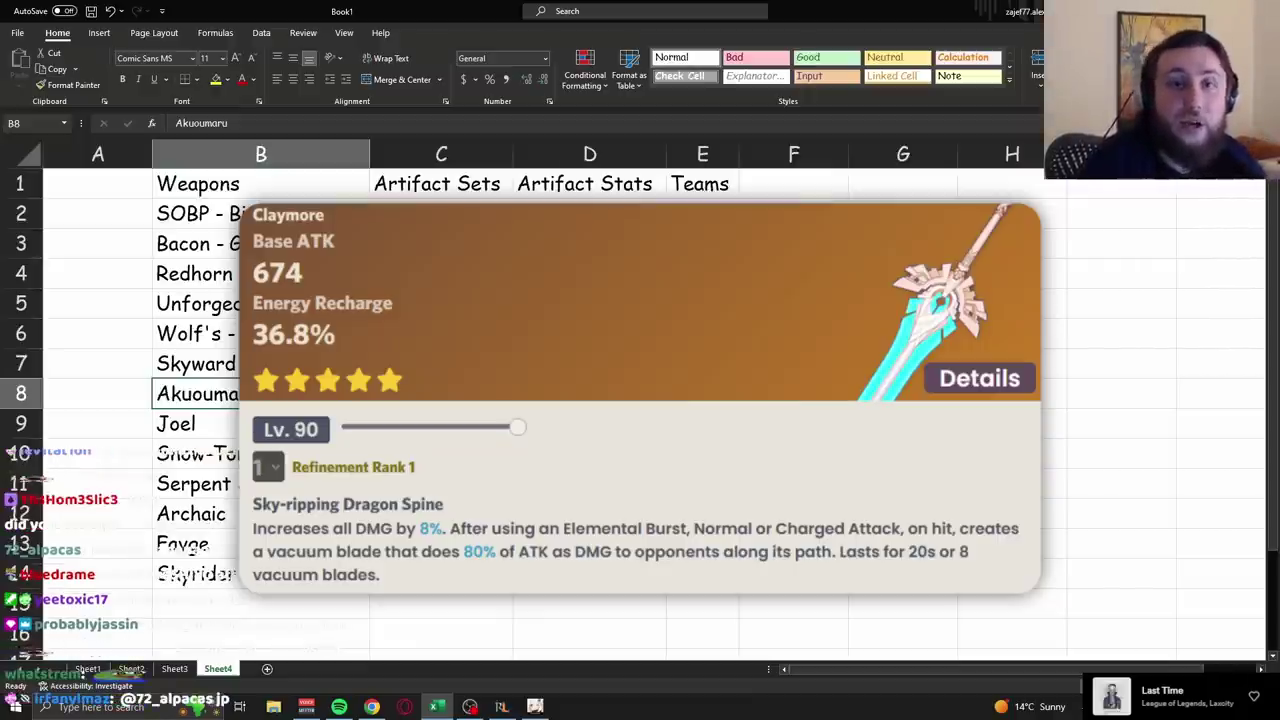
Switch to the browser, open the Skyward Pride page from the weapons archive and read its passive effect.
key(alt+Tab)
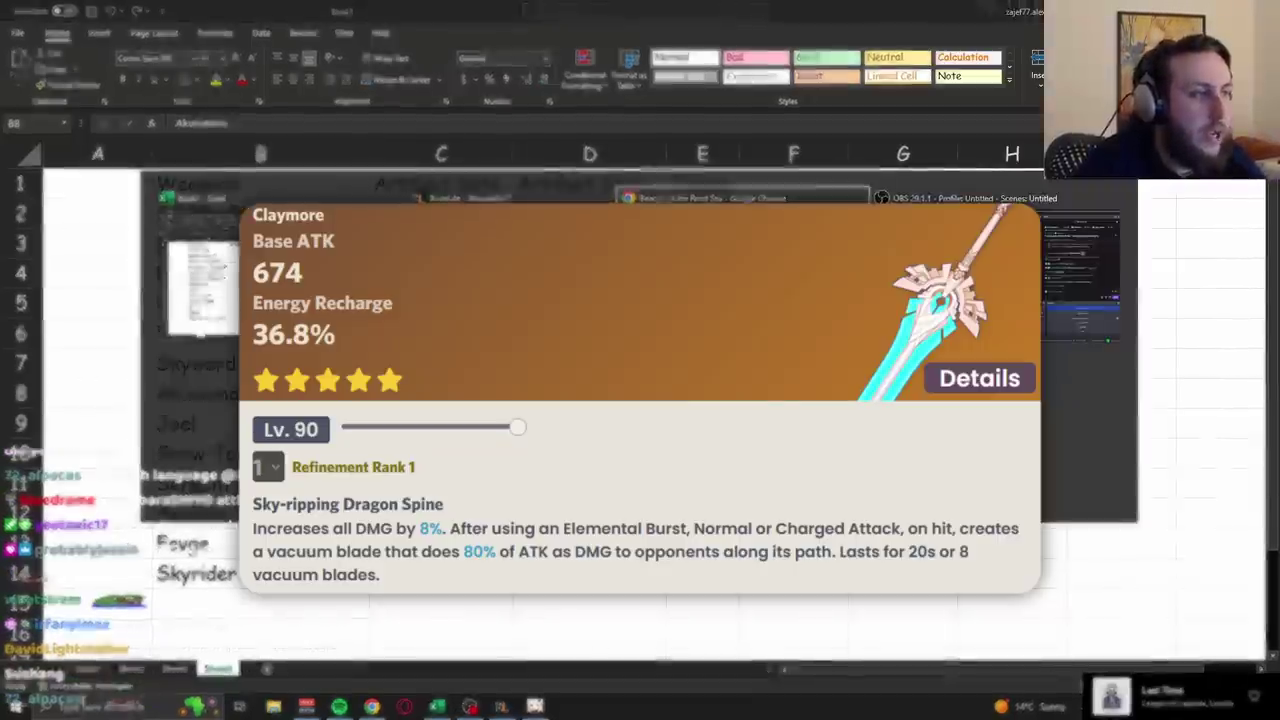
click(30, 218)
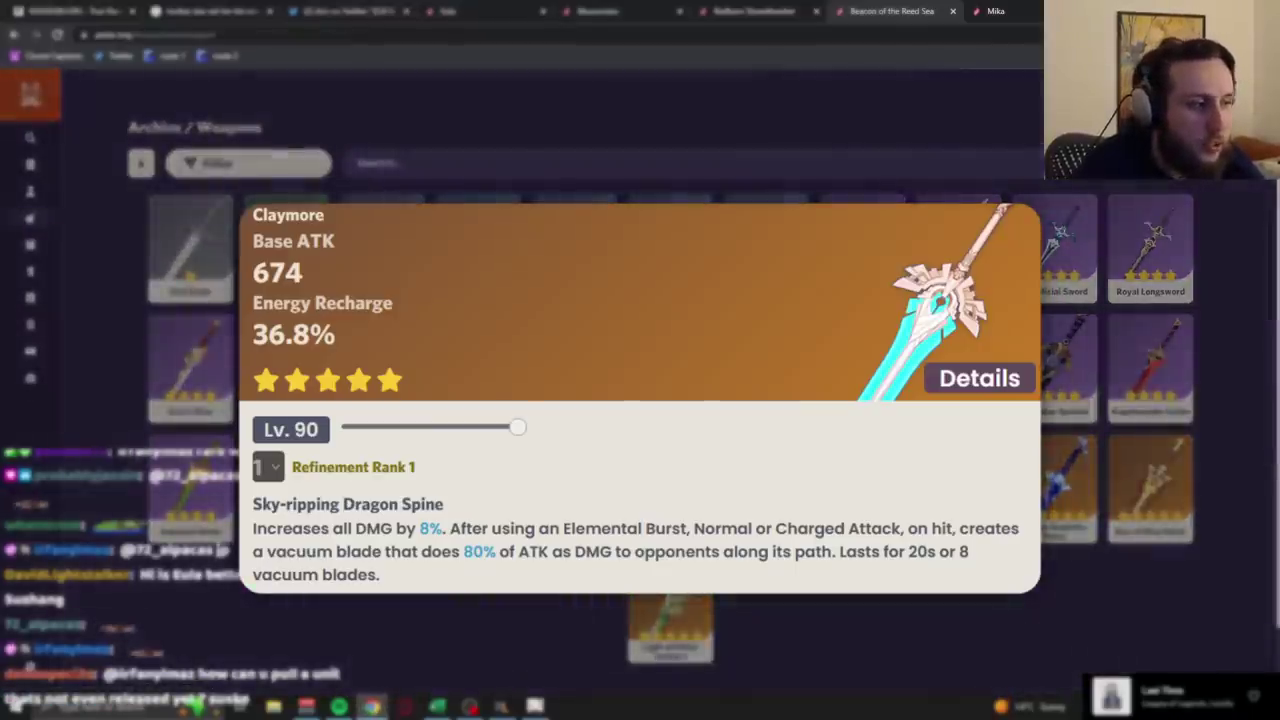
click(286, 245)
drag(108, 374, 200, 412)
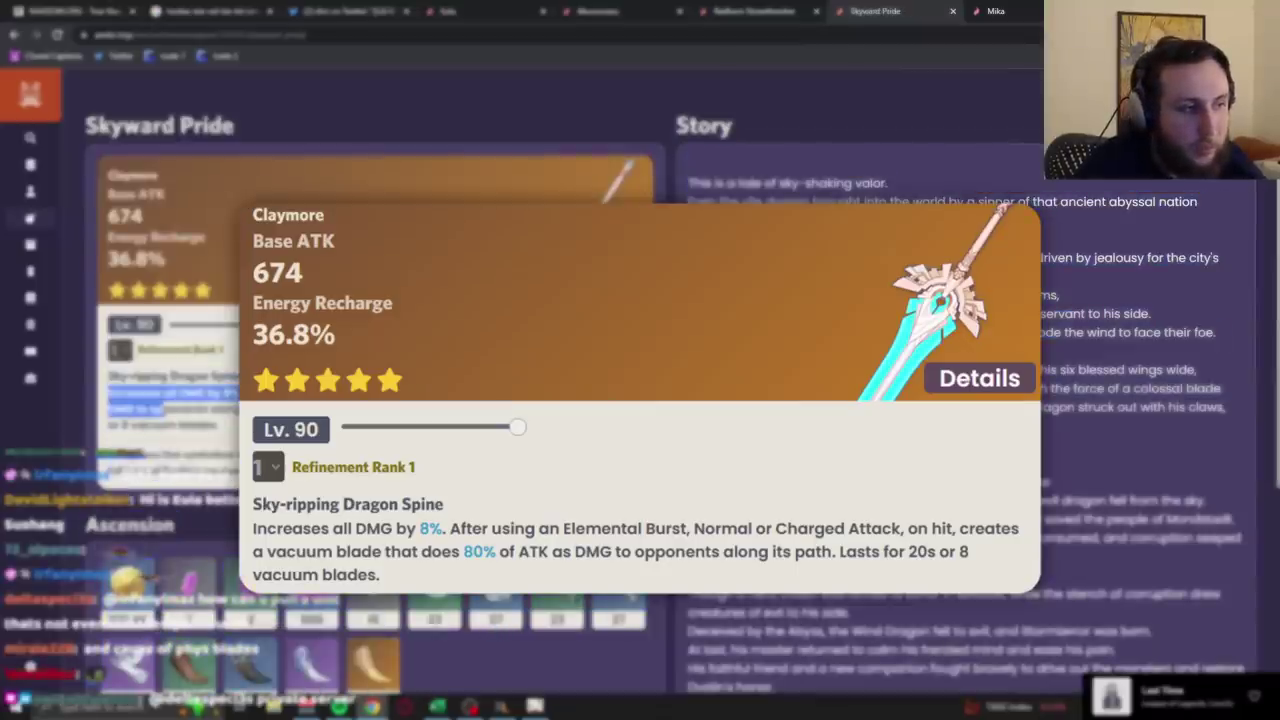
drag(108, 407, 164, 410)
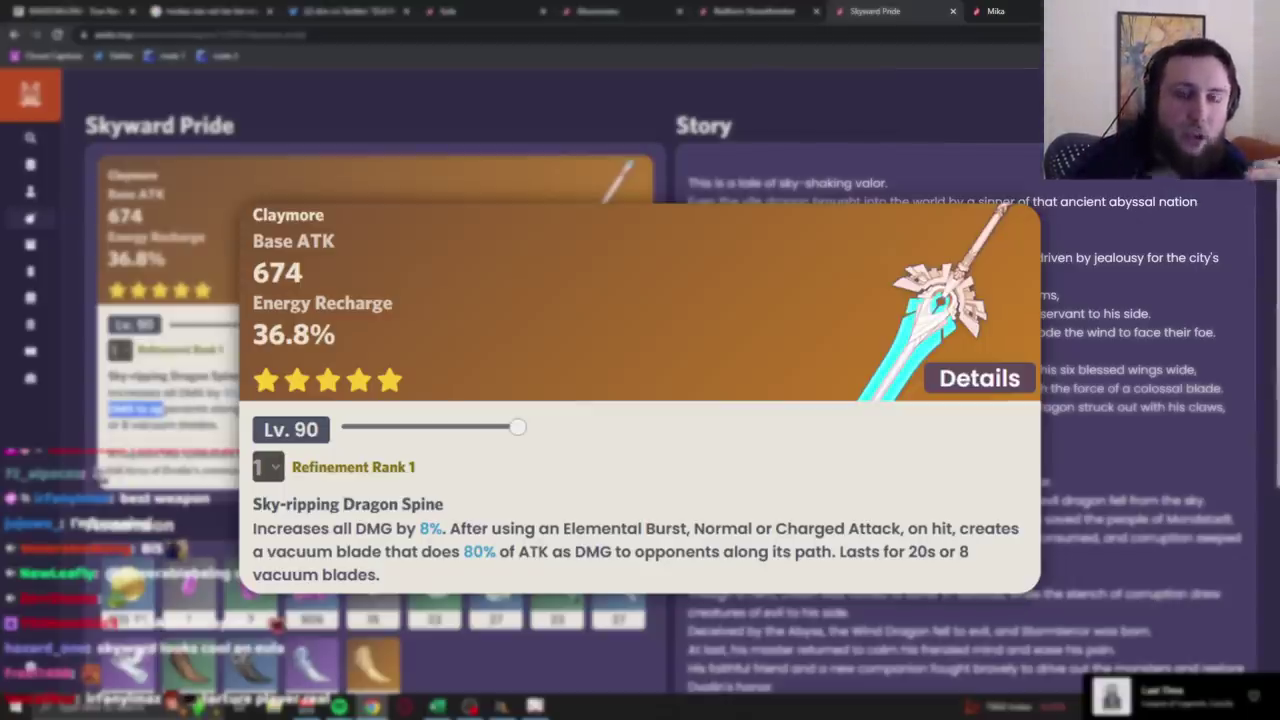
key(Escape)
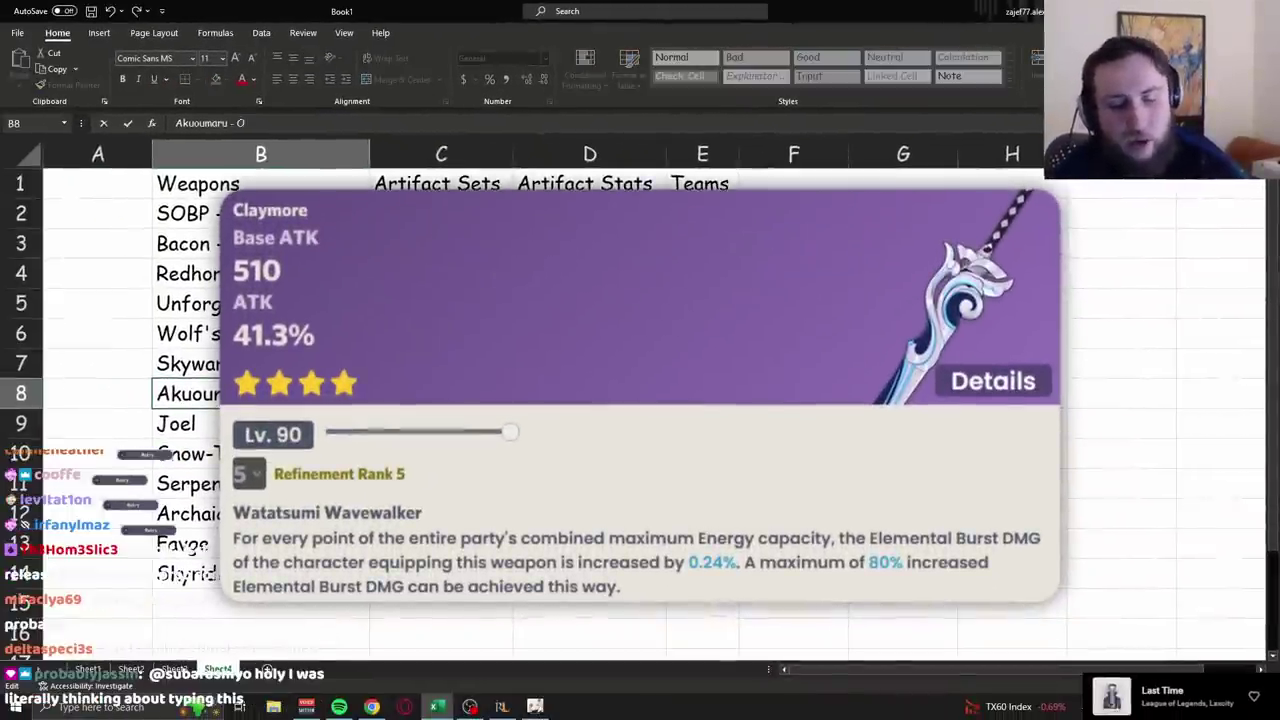
In the spreadsheet, rate Akuoumaru, Joel and Snow-Tombed as "Okay" and Serpent Spine as "Best 4*".
click(185, 423)
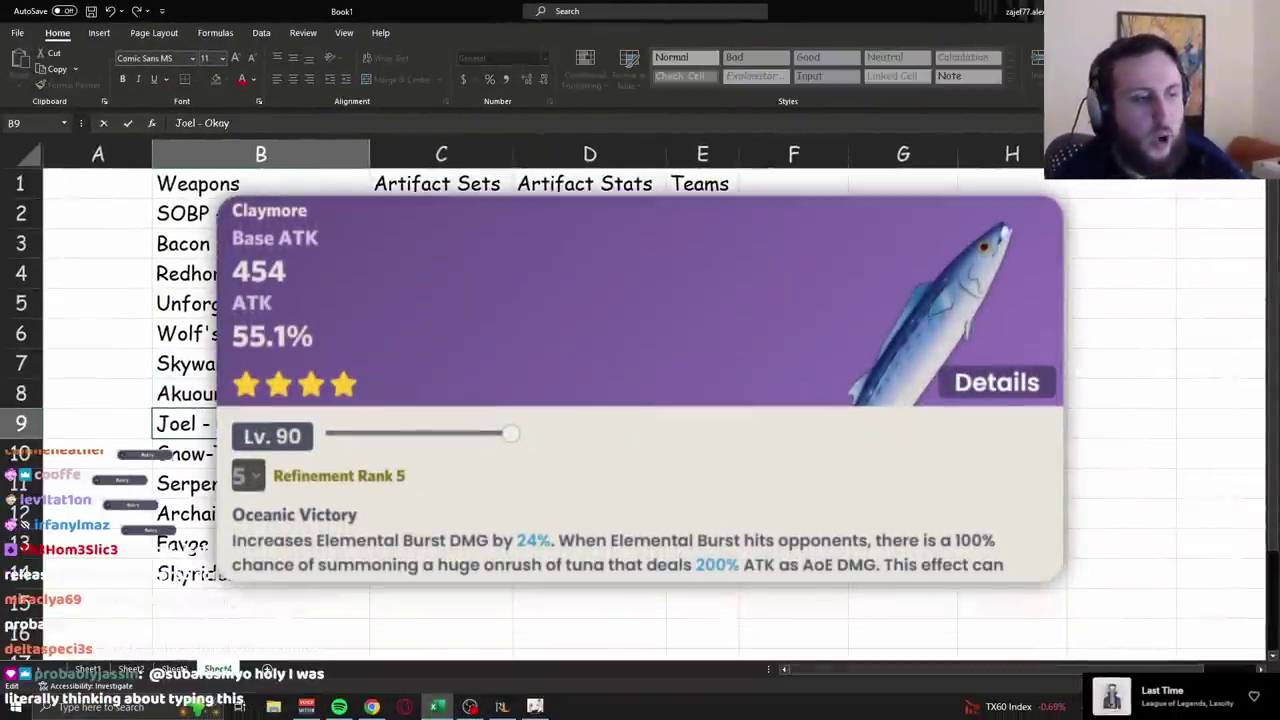
click(185, 453)
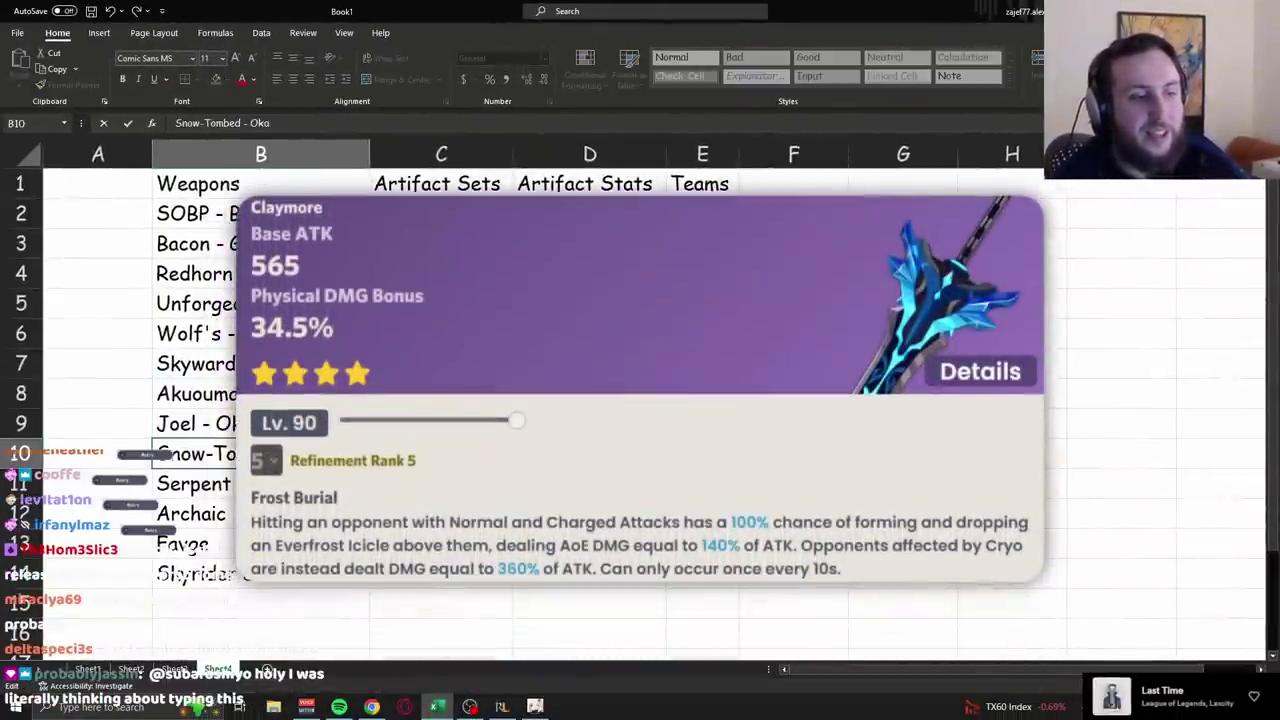
click(185, 483)
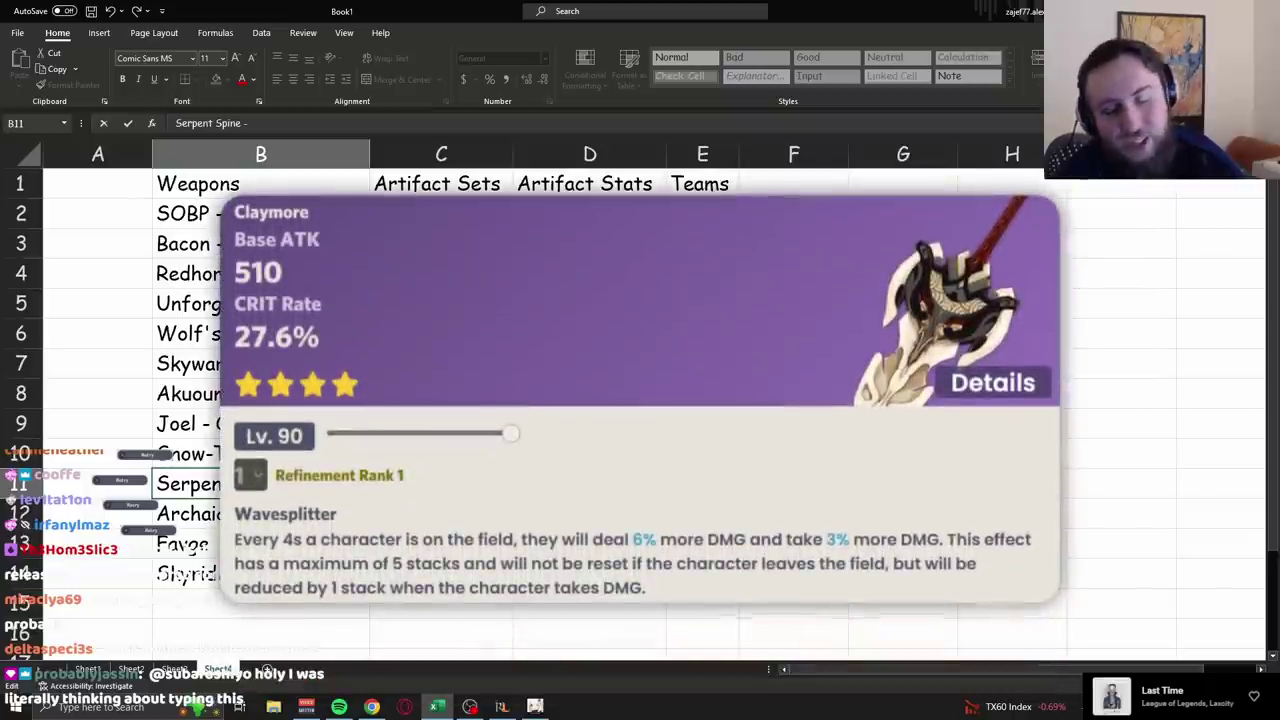
key(Return)
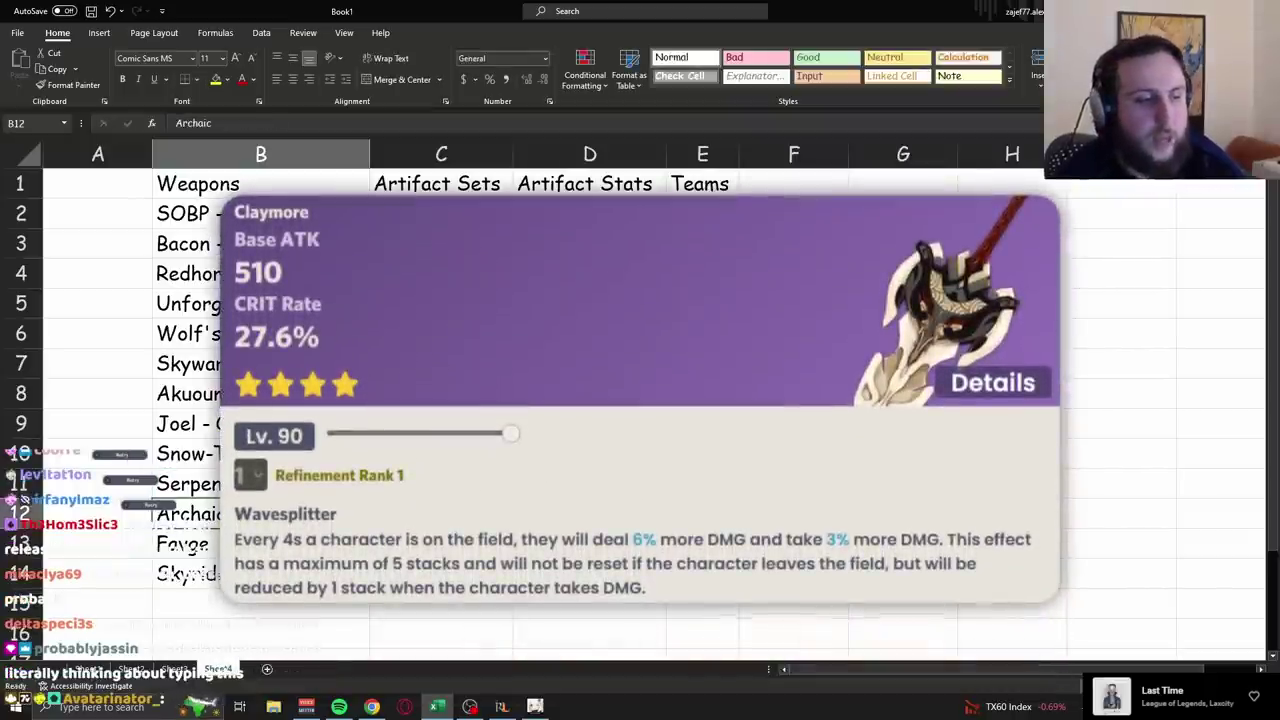
Rate Archaic in B12 as "Okay" and Favge in B13 as "Good to have".
key(F2)
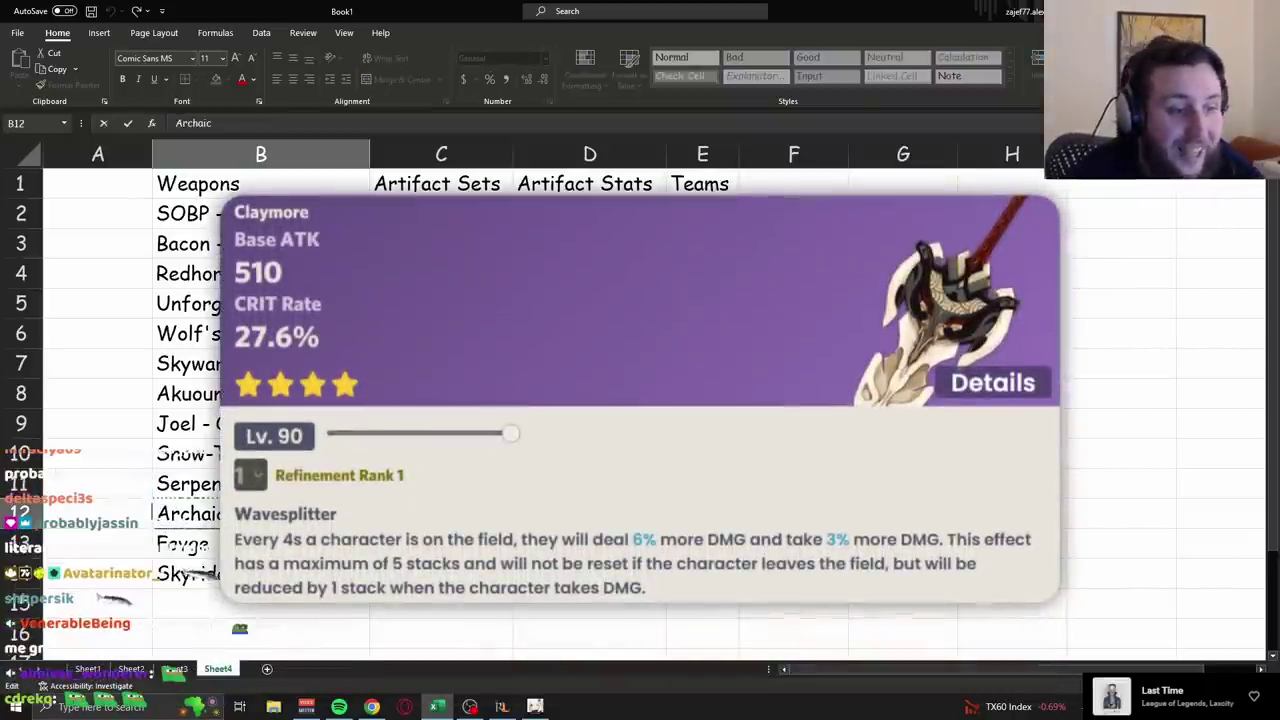
key(Return)
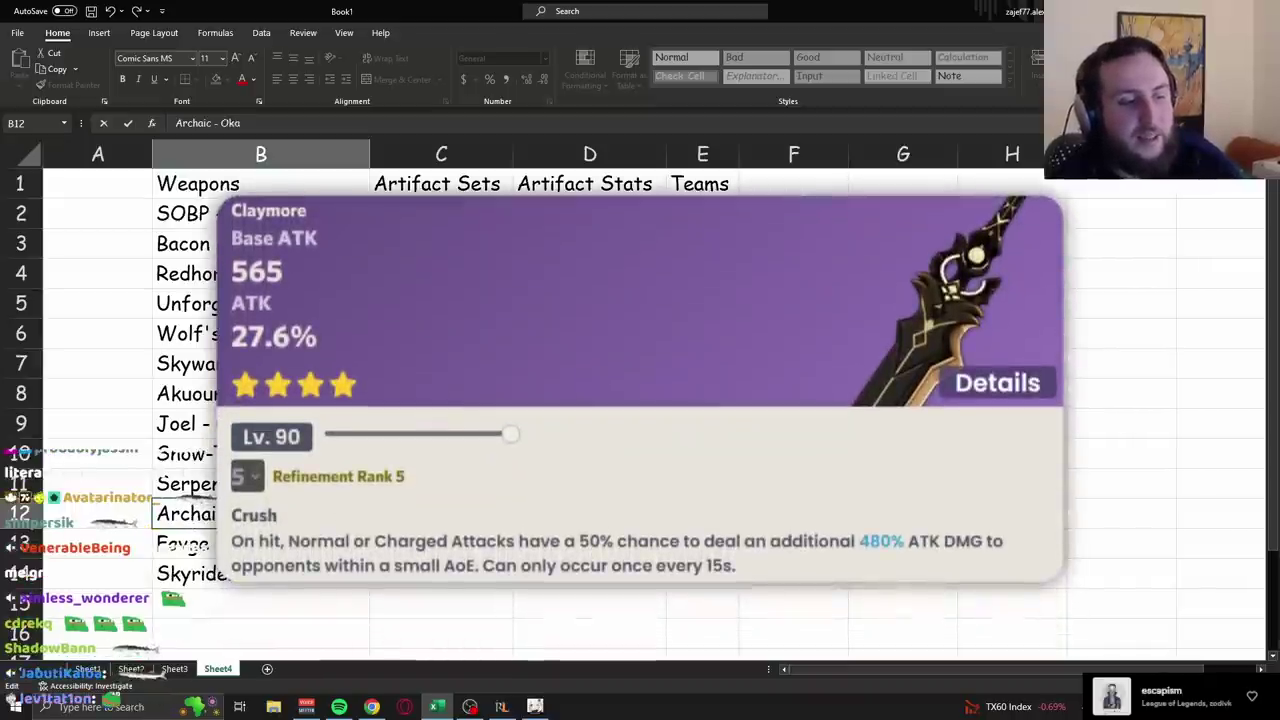
key(F2)
text(-)
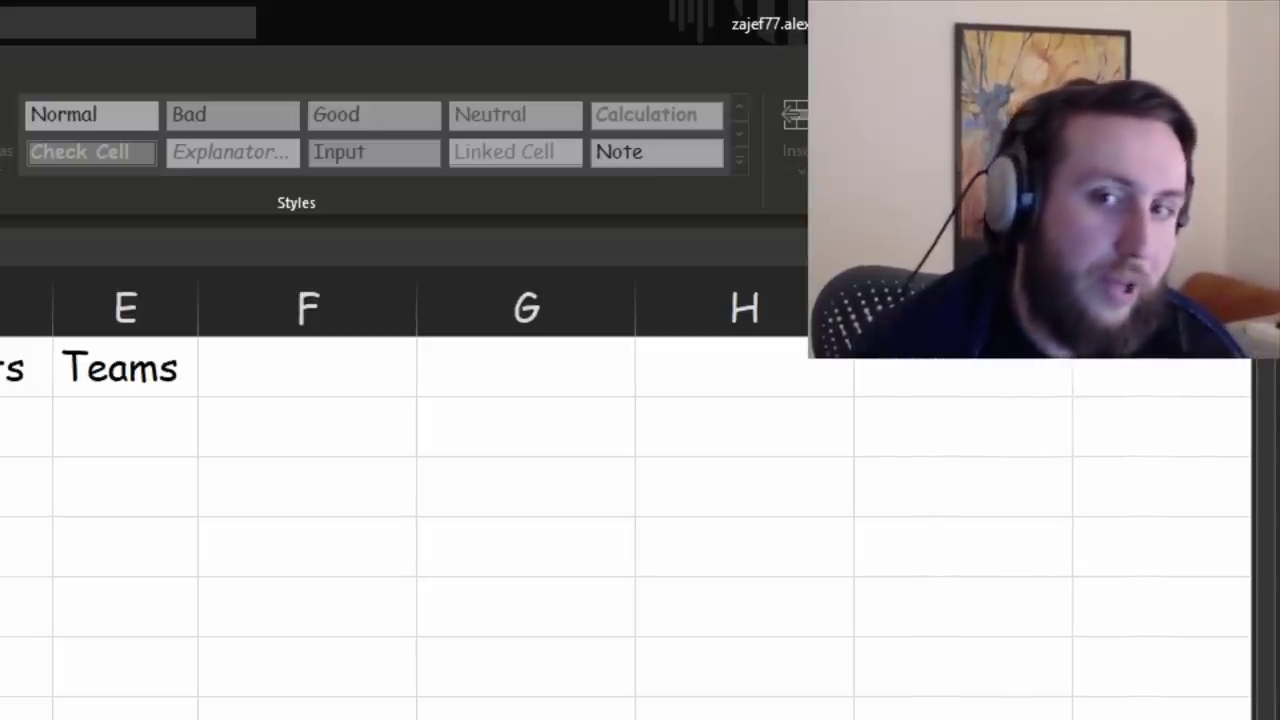
Rate Skyrider Greatsword in B14 as "Surprisingly okay".
key(Return)
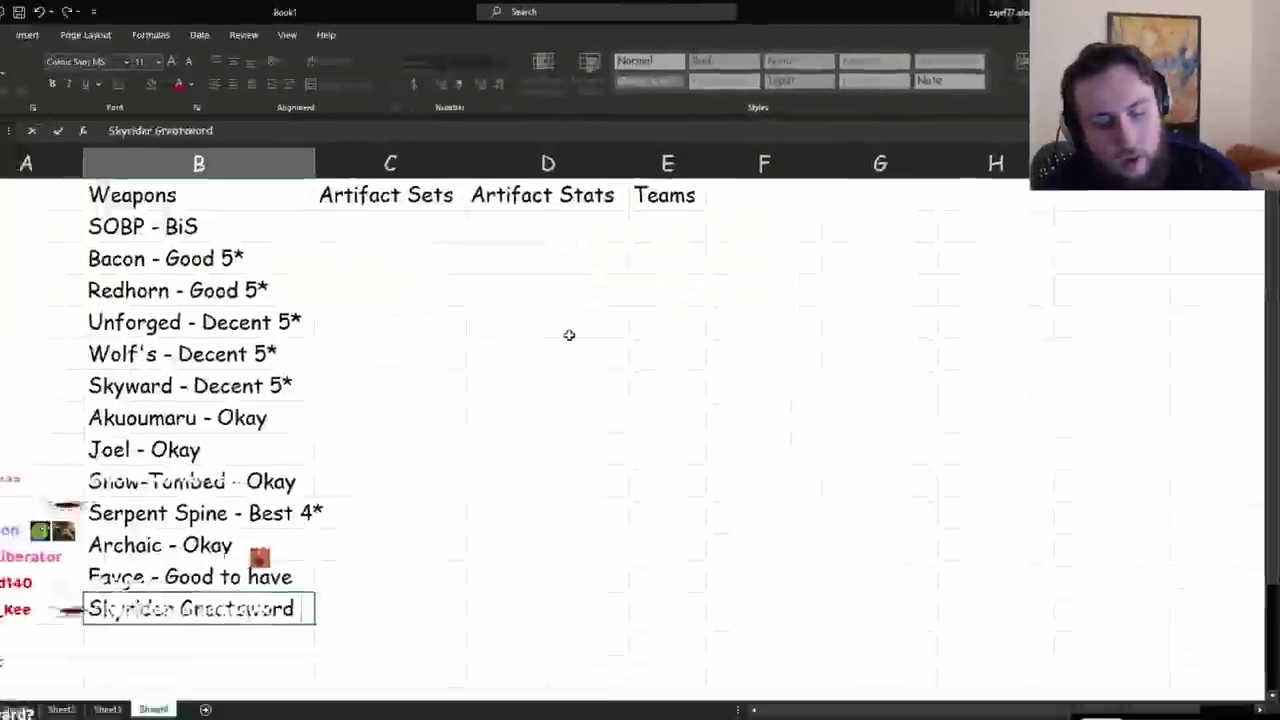
text(- Surprisi)
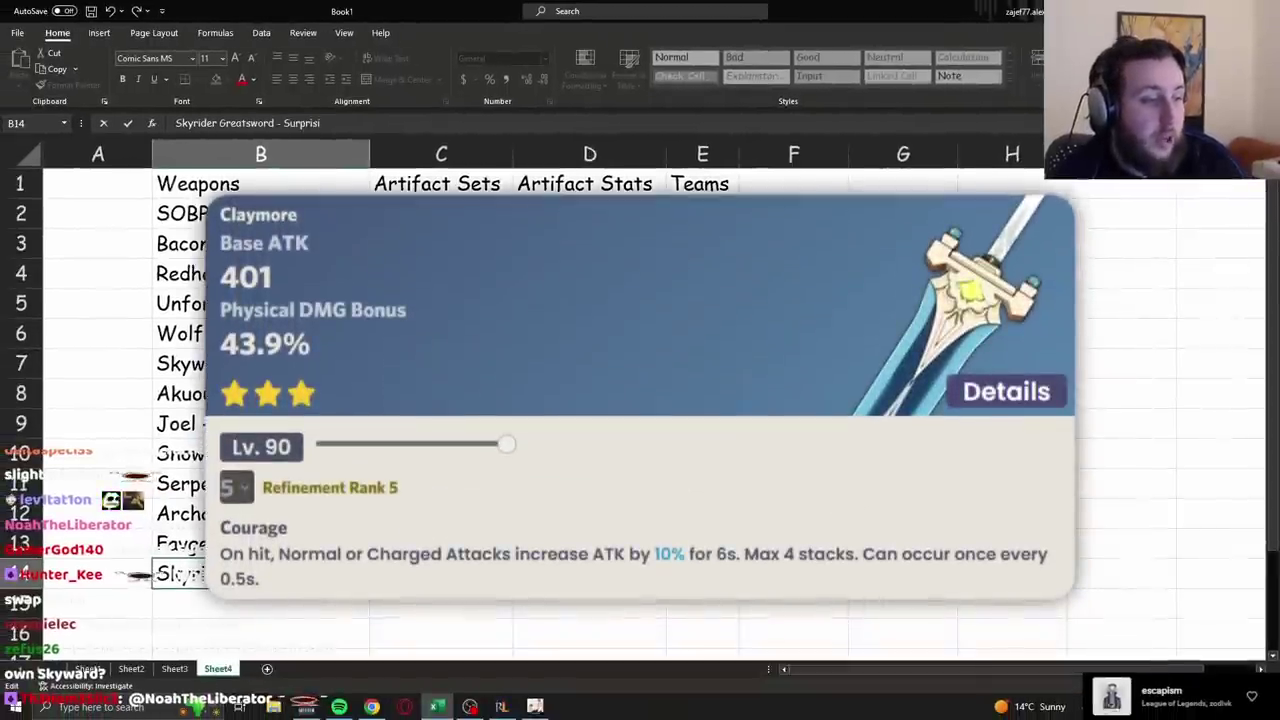
key(Return)
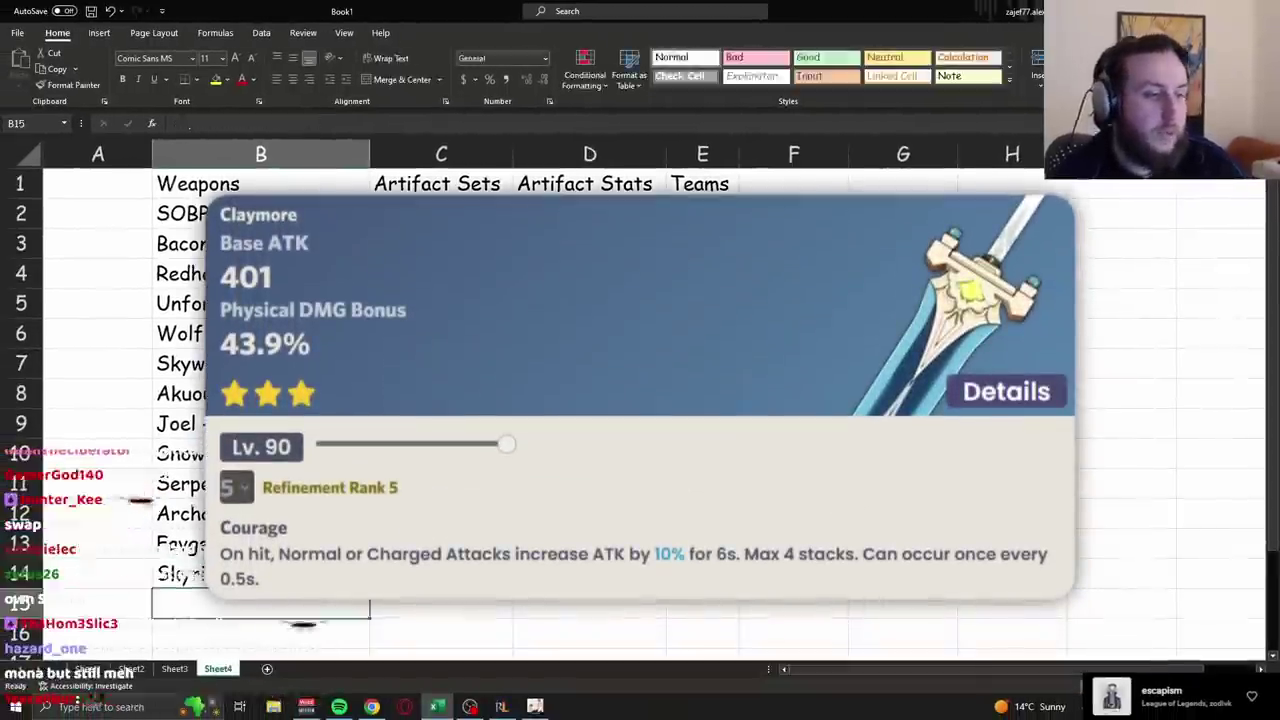
Review the Skyrider Greatsword page in the browser against the Joel, Snow-Tombed and Archaic entries in the spreadsheet.
key(alt+Tab)
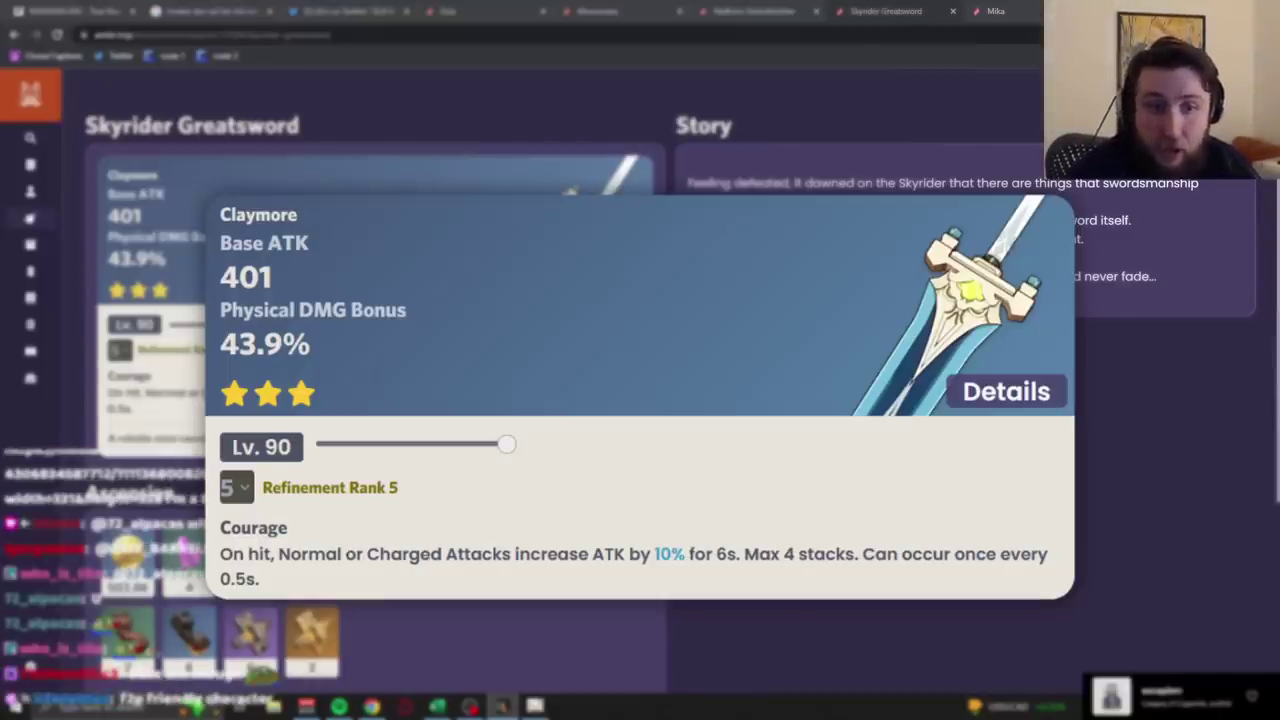
key(alt+Tab)
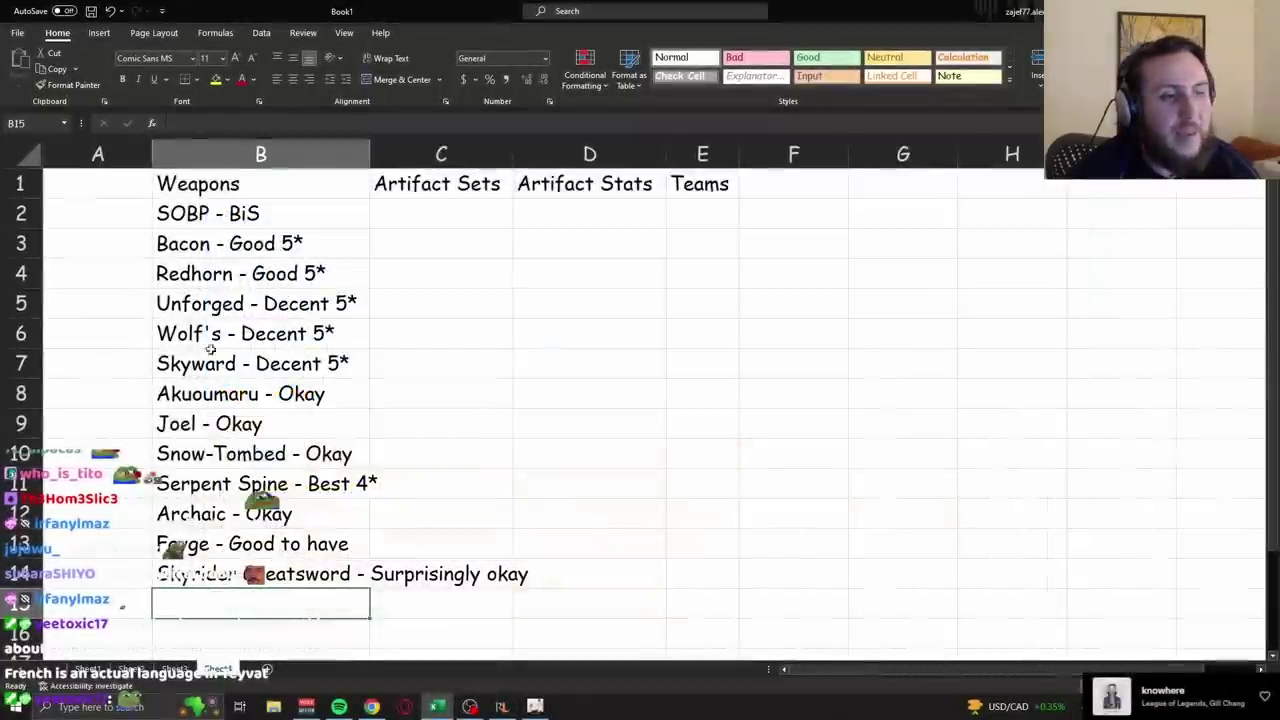
click(312, 418)
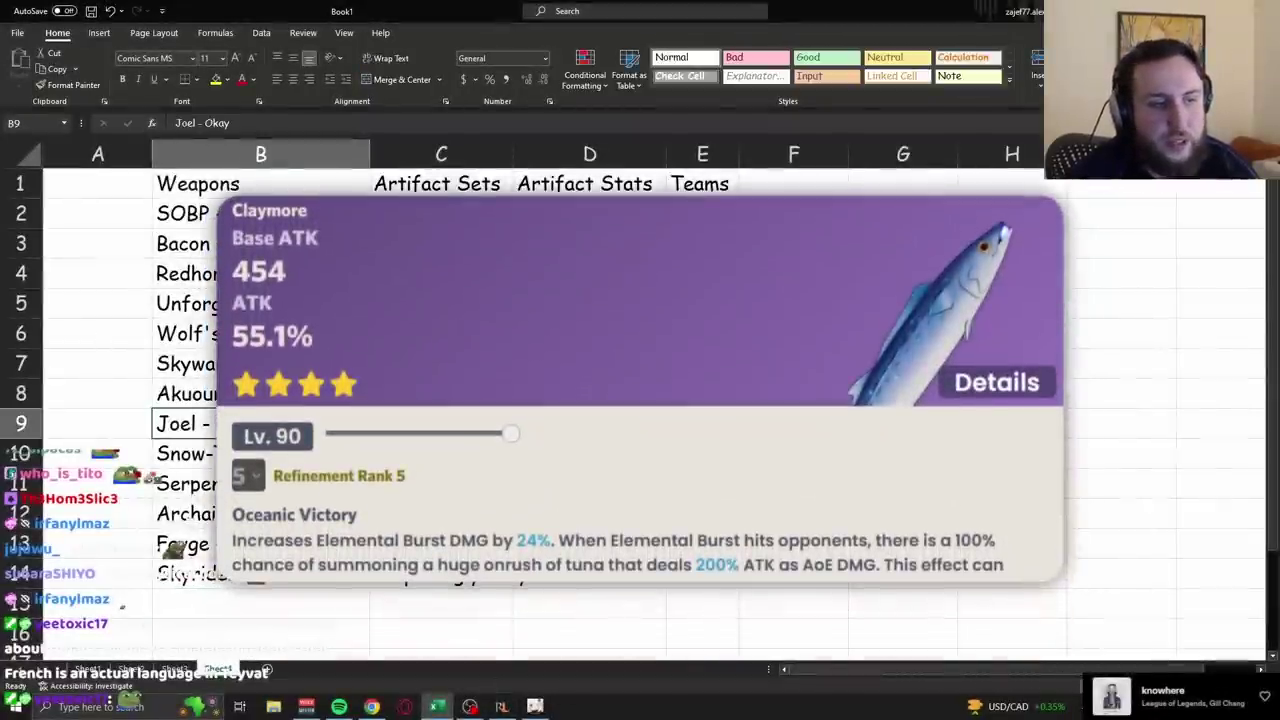
key(Down)
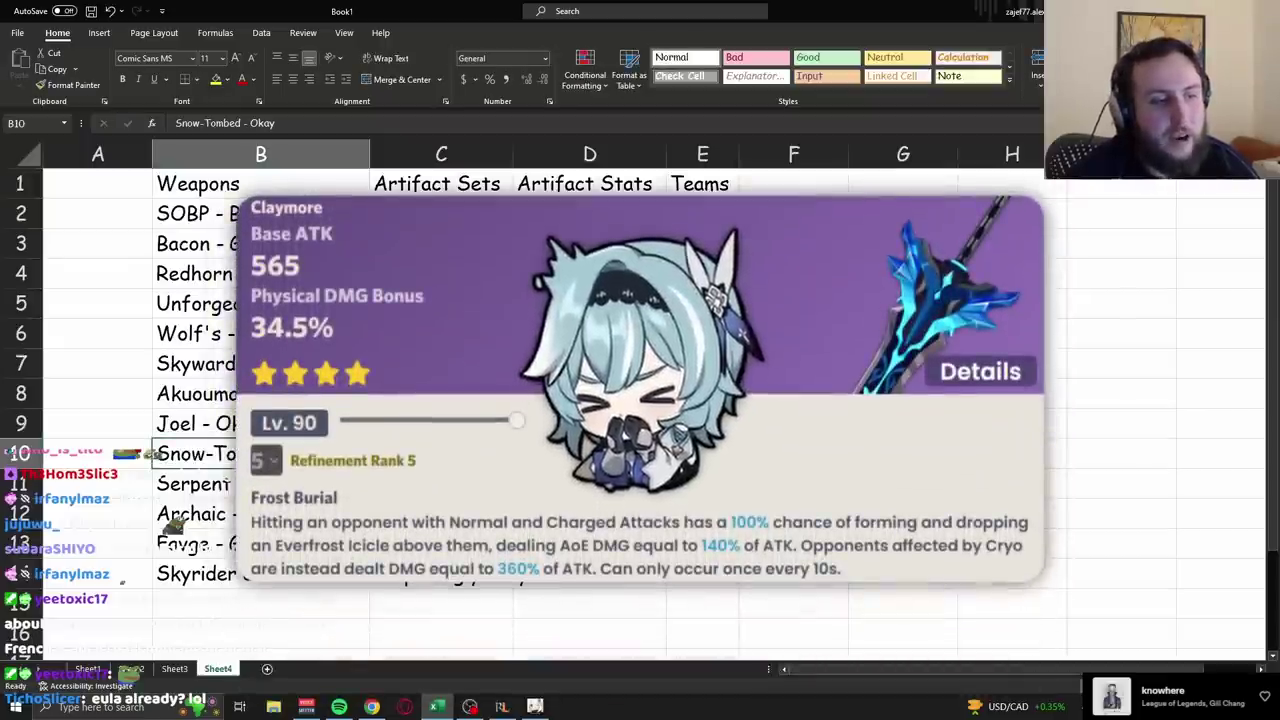
key(Down)
key(Down)
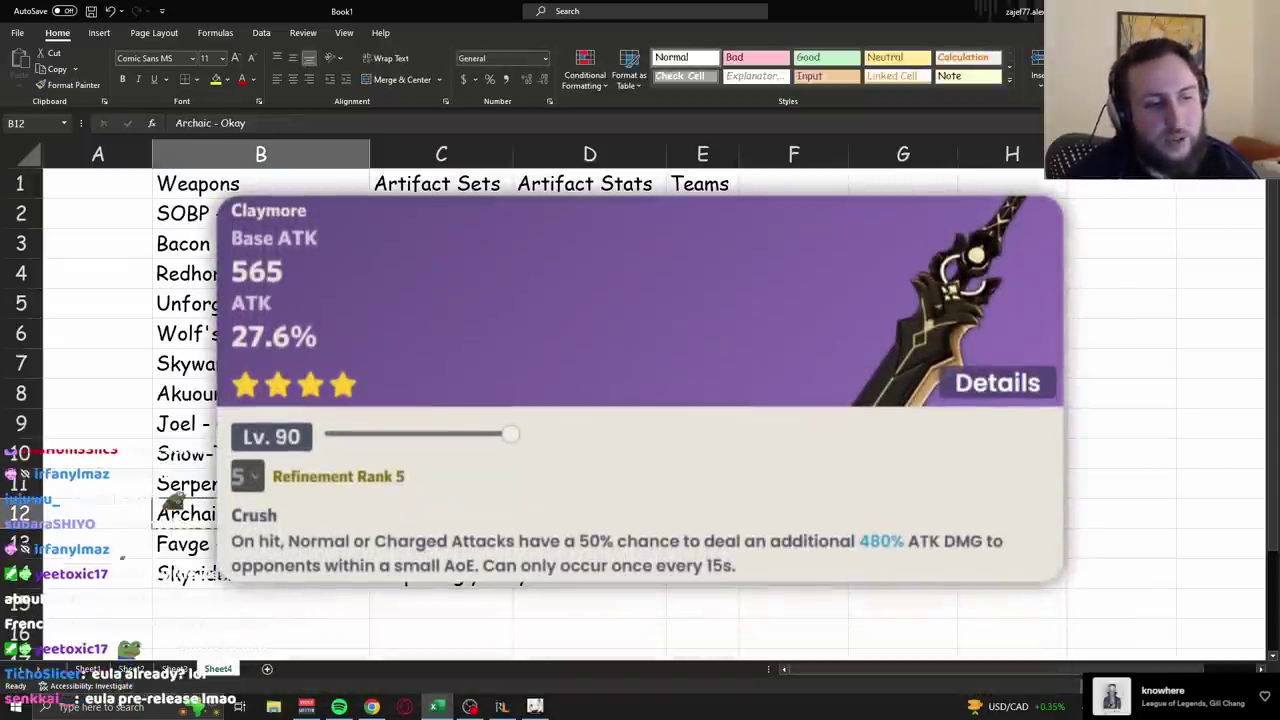
key(alt+Tab)
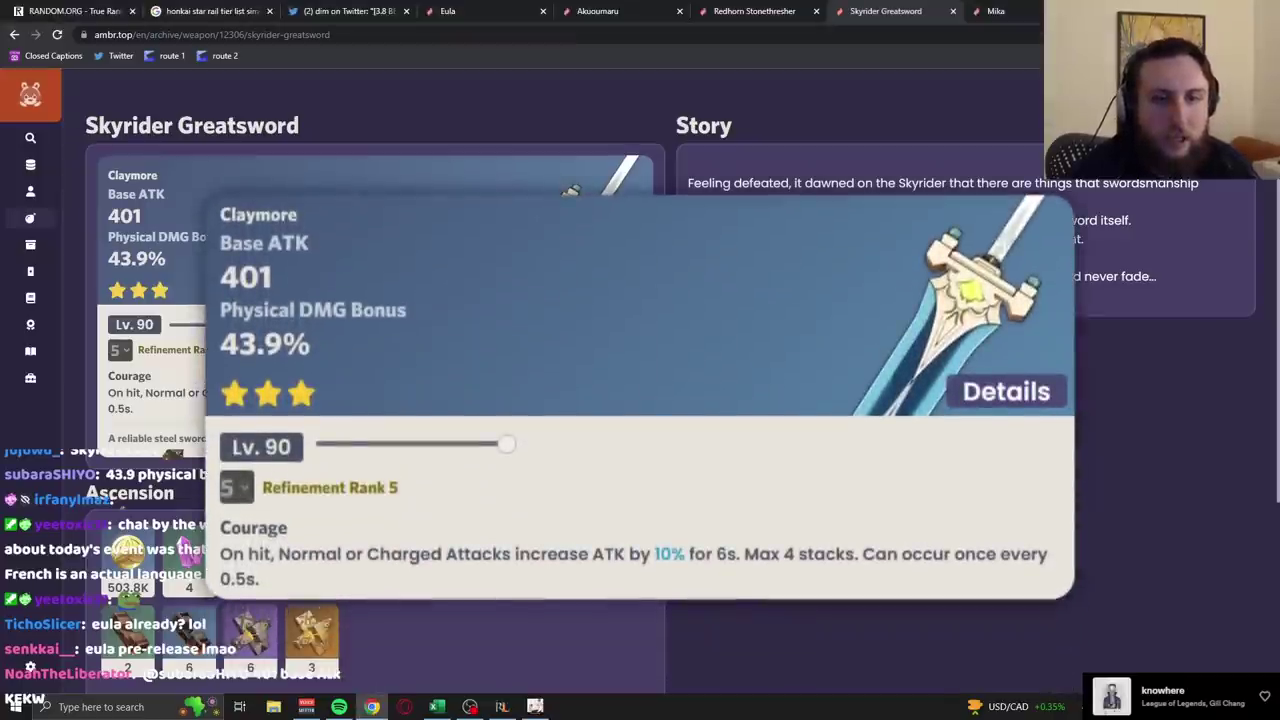
Back in the spreadsheet, widen column B to fit its entries and list Blizzard Strayer, Lavawalker, Glad, Bloodstained, Pale Flame, Shimenawa and Emblem in C2:C8.
key(alt+Tab)
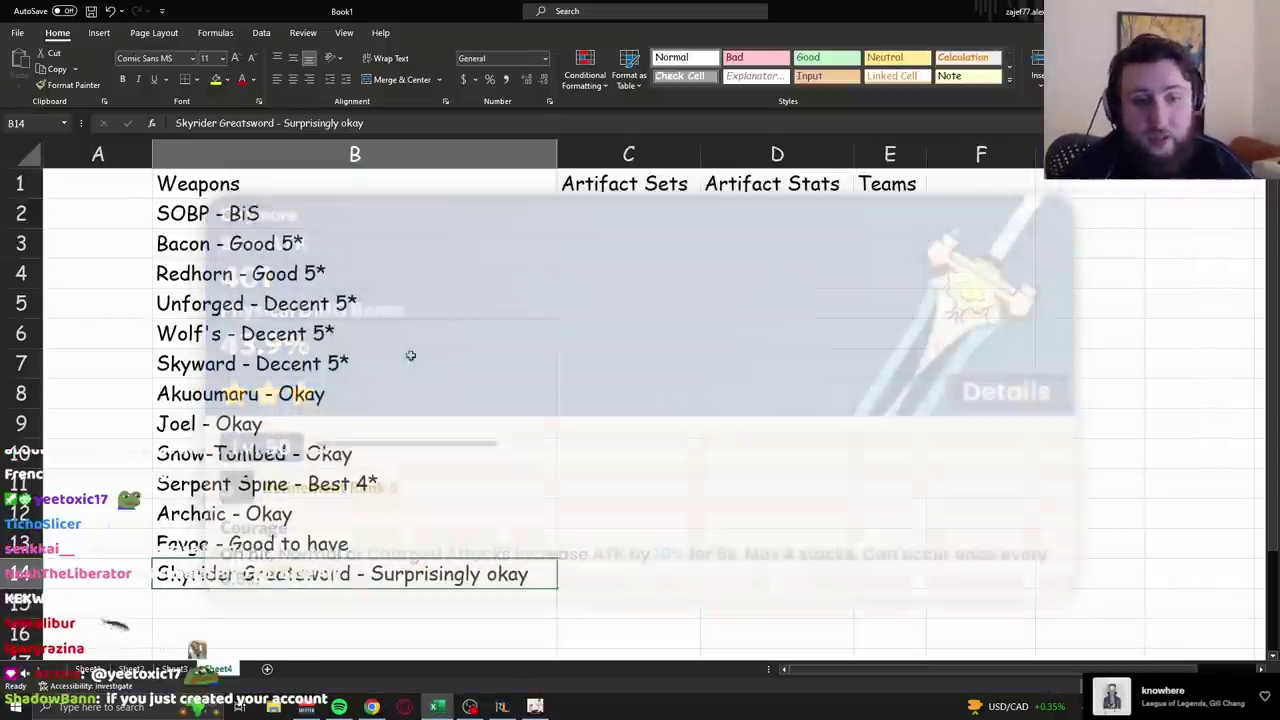
click(628, 213)
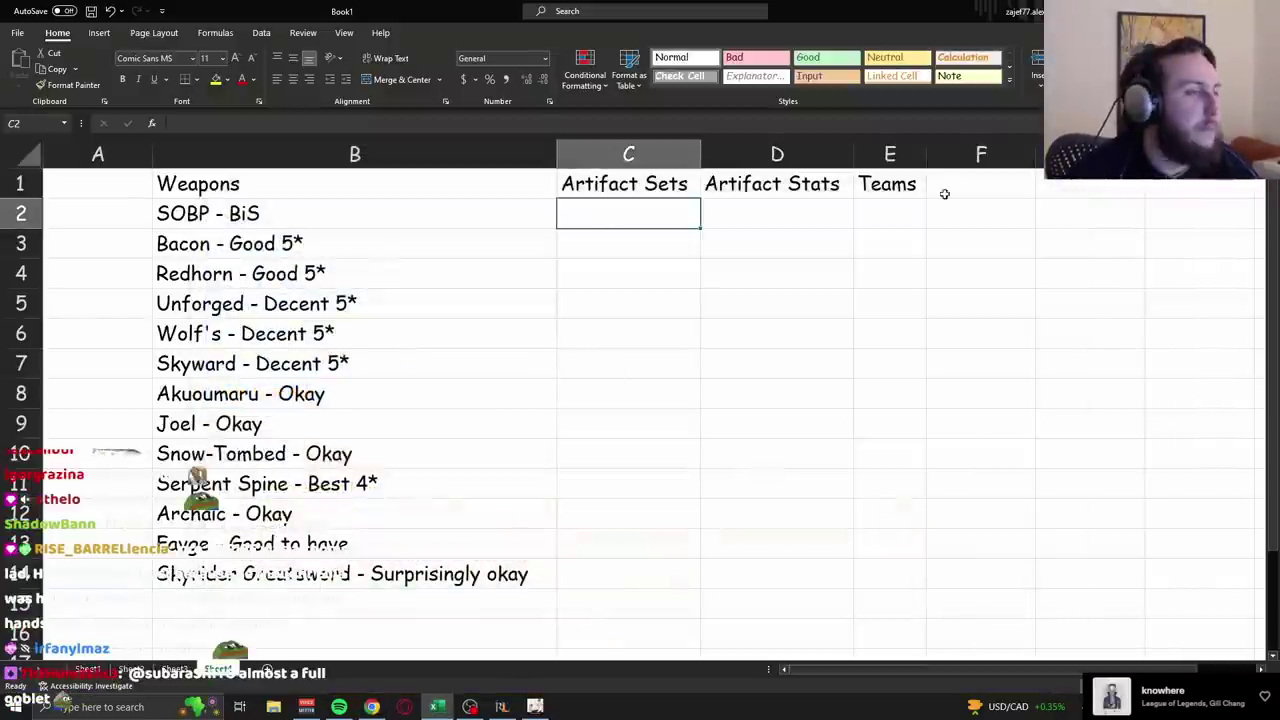
key(alt+Tab)
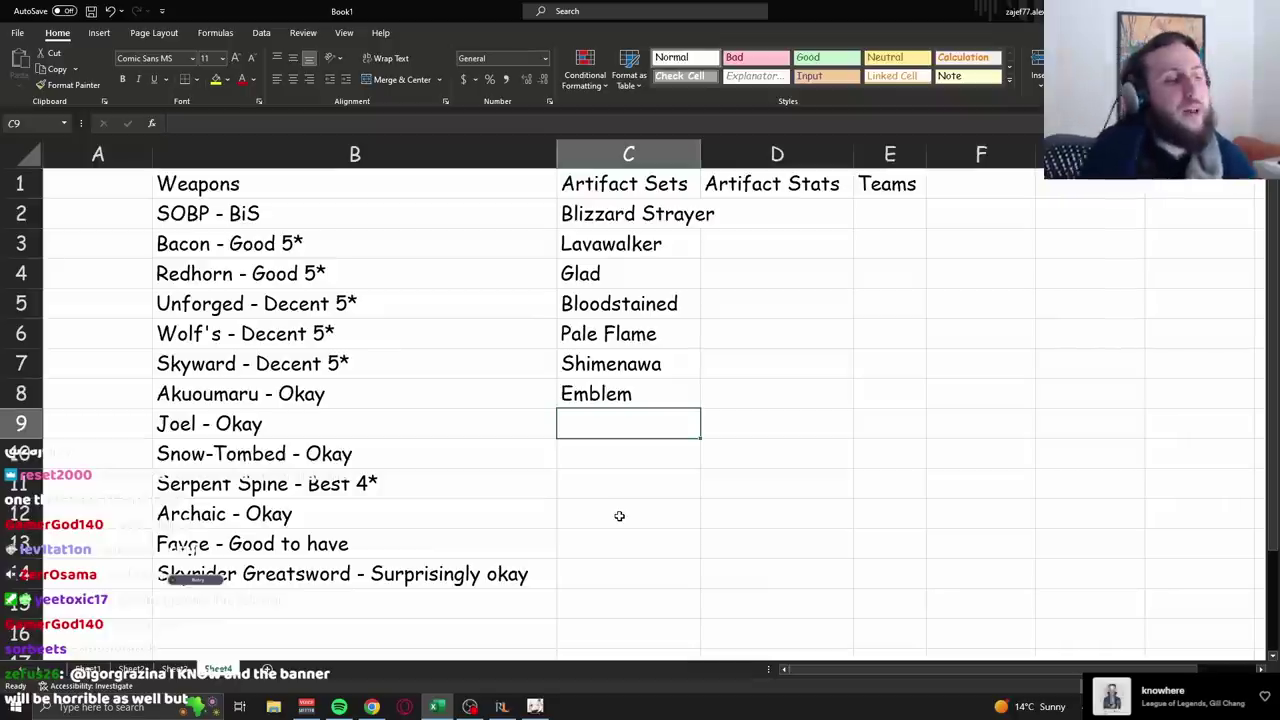
Move Pale Flame from C6 to C2 and rewrite the entry as "4p Pale Flame - BiS".
click(640, 333)
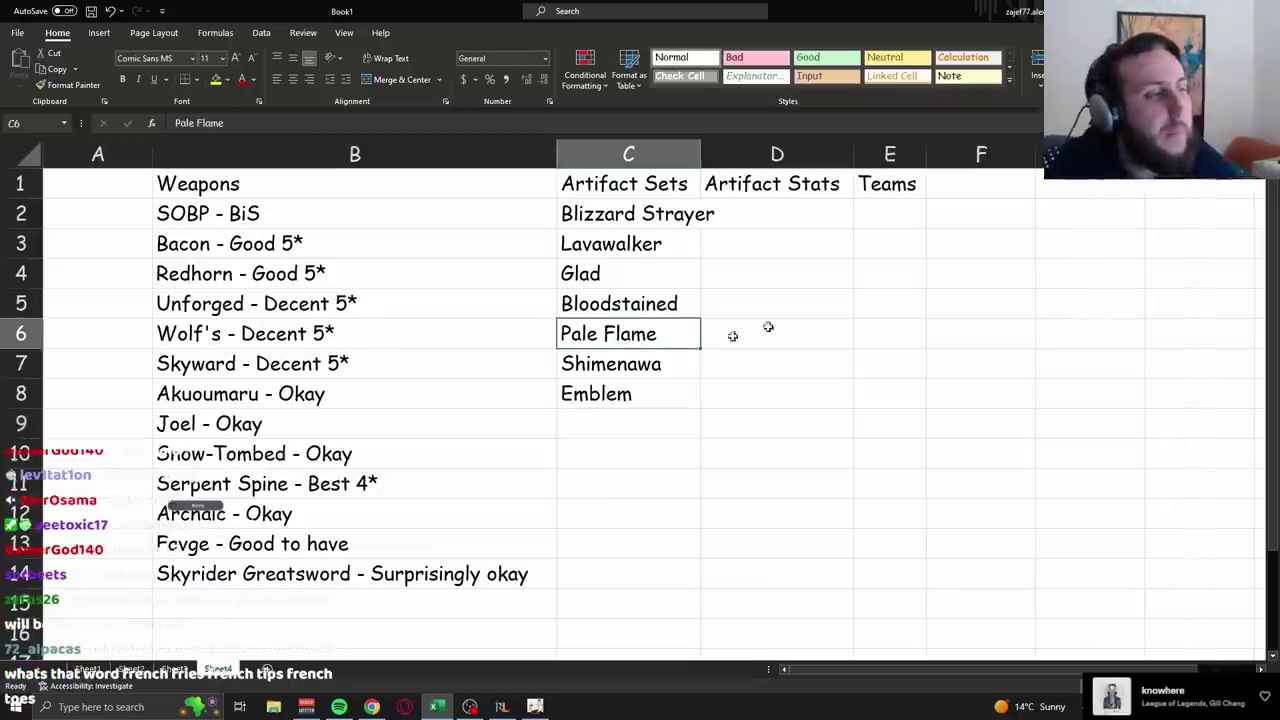
click(778, 213)
key(ctrl+c)
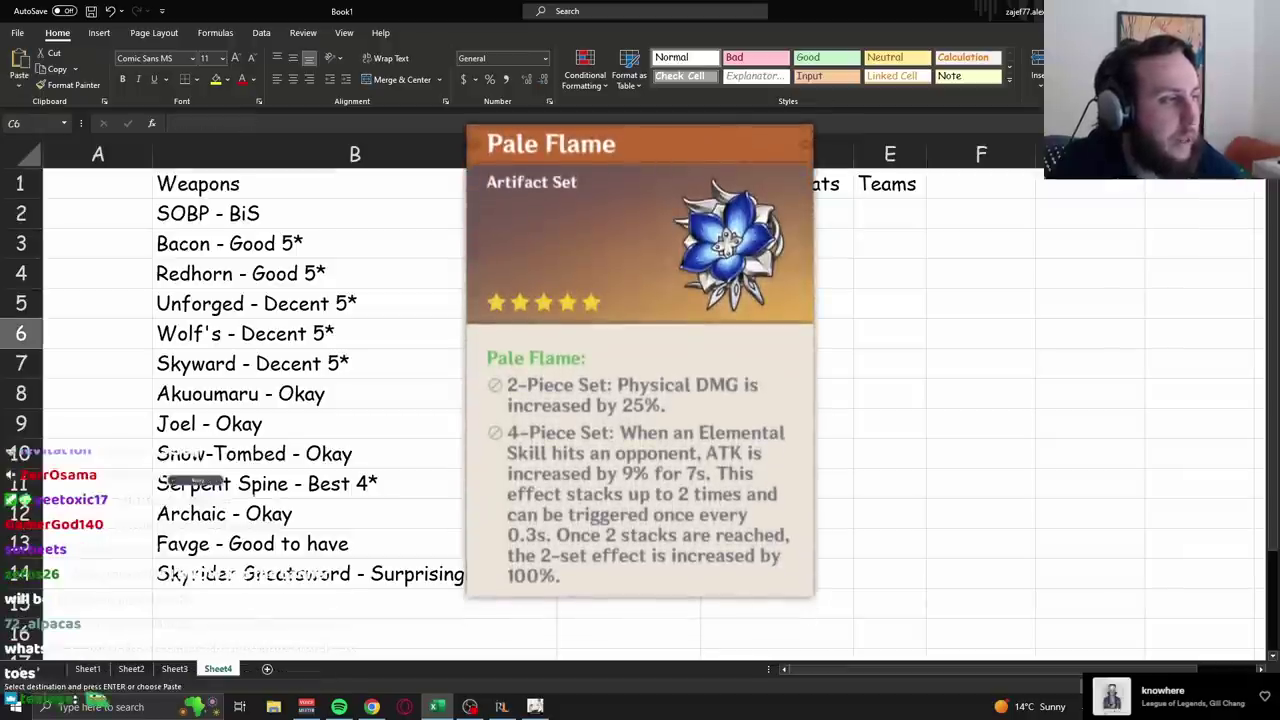
key(Left)
text(Pale Flame)
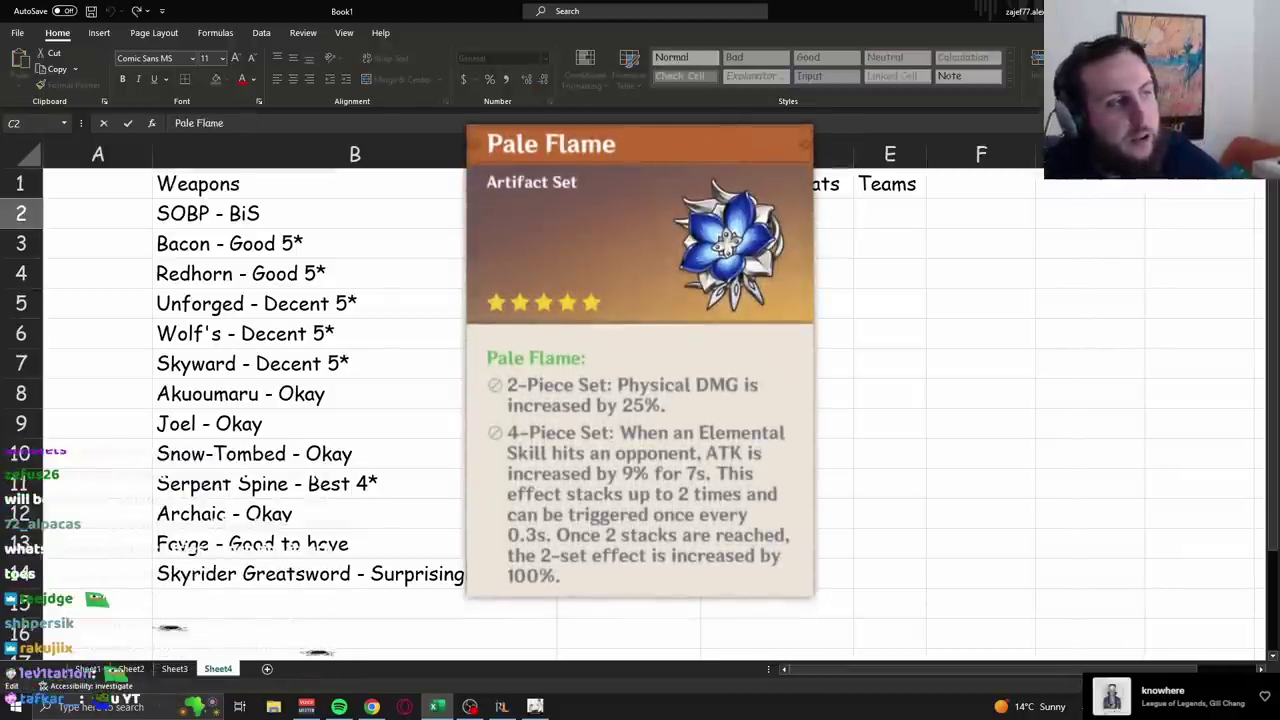
key(Home)
text(4p)
key(End)
text(- BiS)
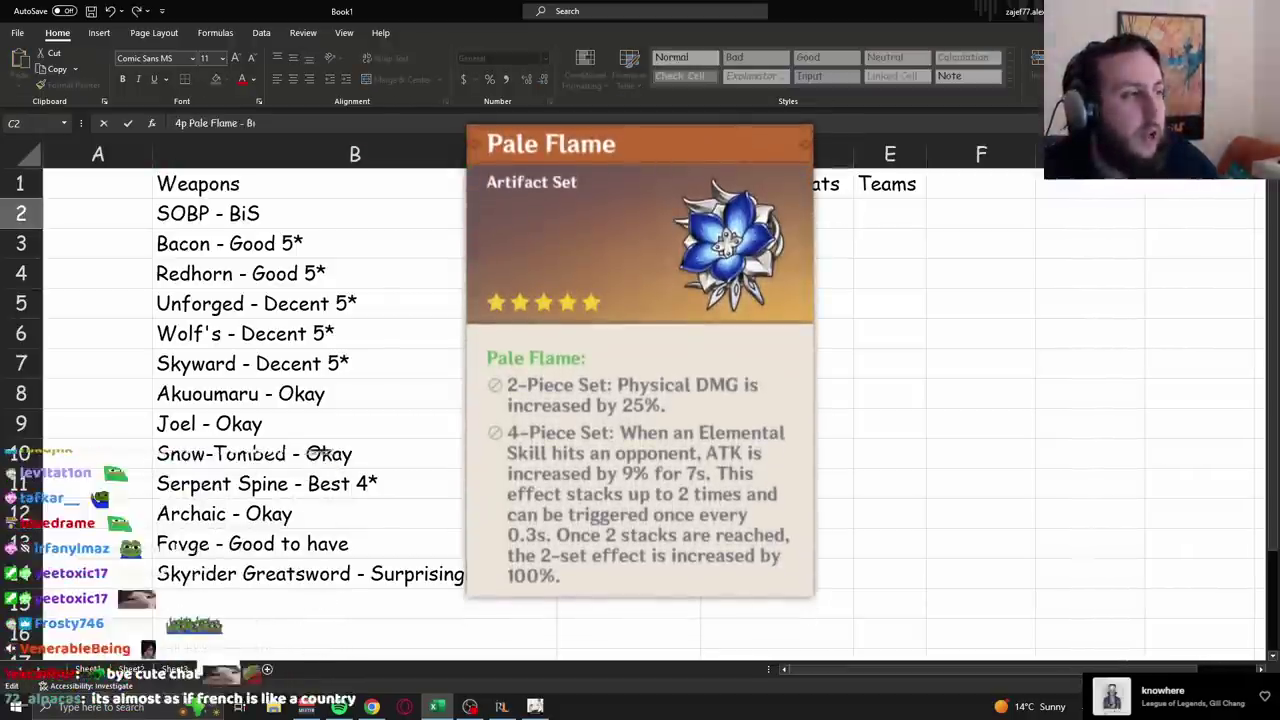
key(Return)
Shift the remaining artifact sets in column C down one row to start at C4, and move Glad up into C3.
key(ctrl+shift+Down)
drag(687, 249, 687, 279)
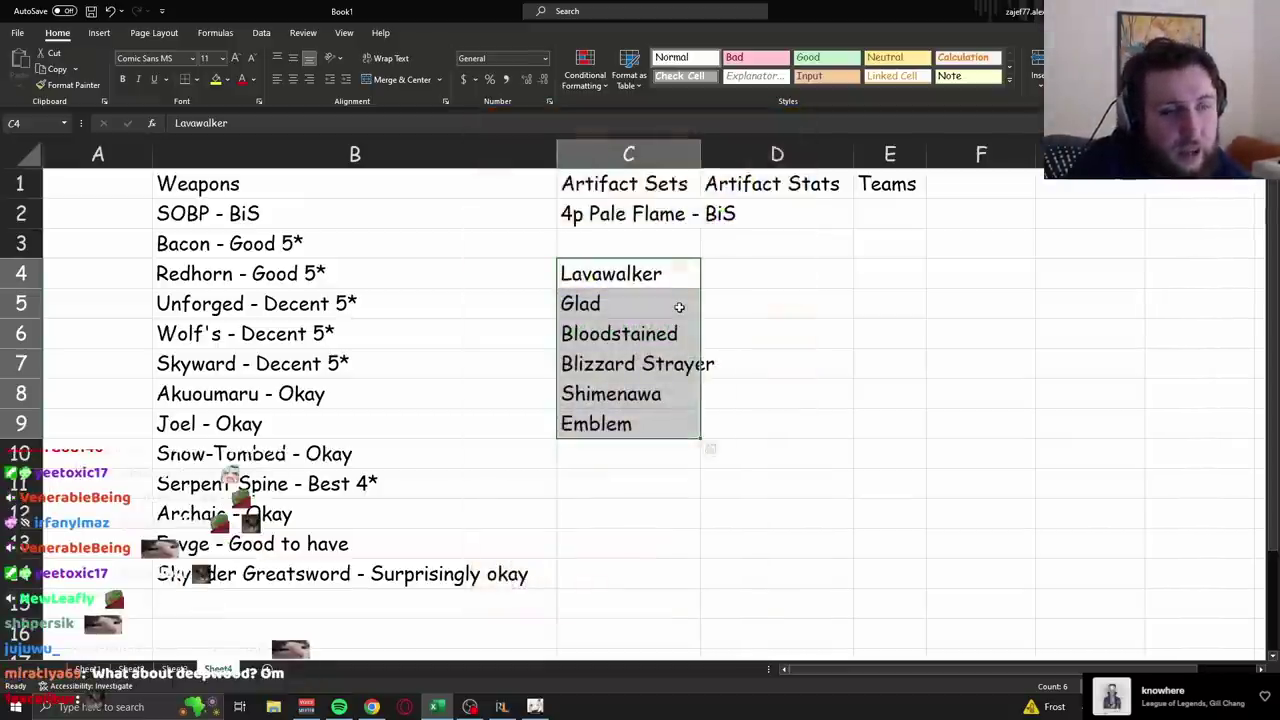
click(566, 220)
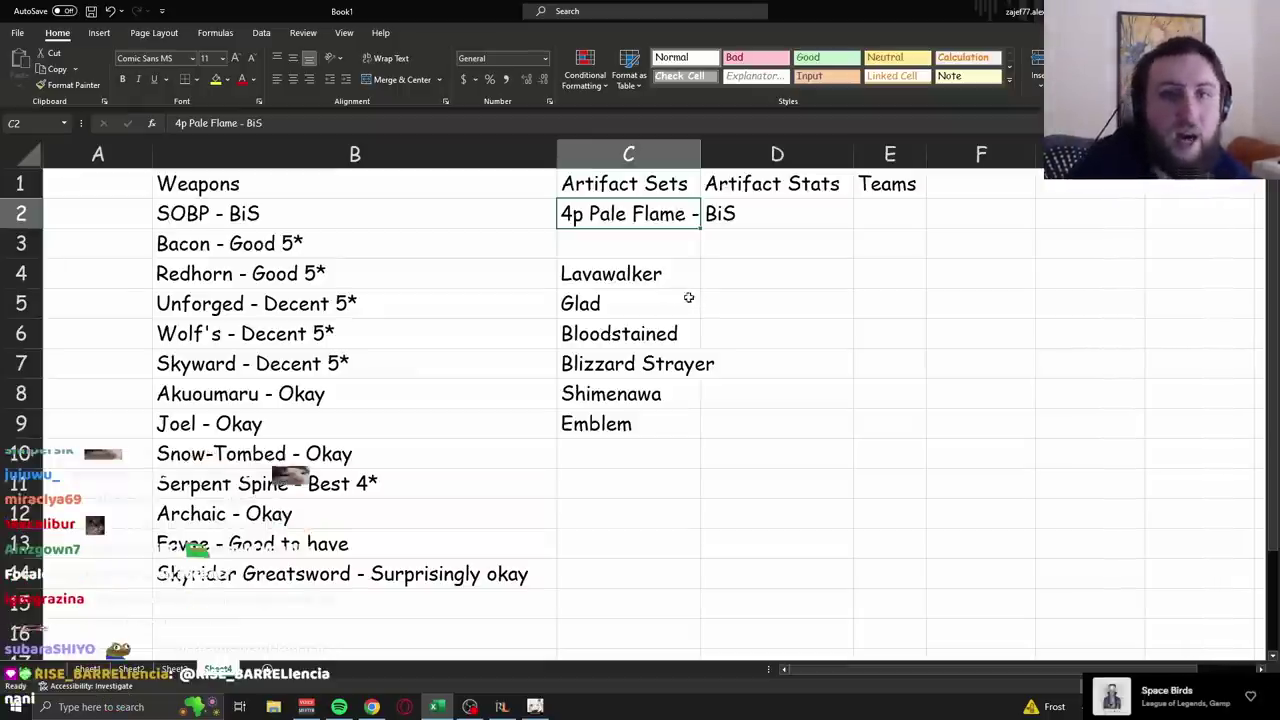
key(Return)
click(654, 311)
drag(654, 317, 652, 250)
Replace Glad in C3 with "2p2p ATK/Phys/Nob - Not too far behind".
text(2p2p ATK)
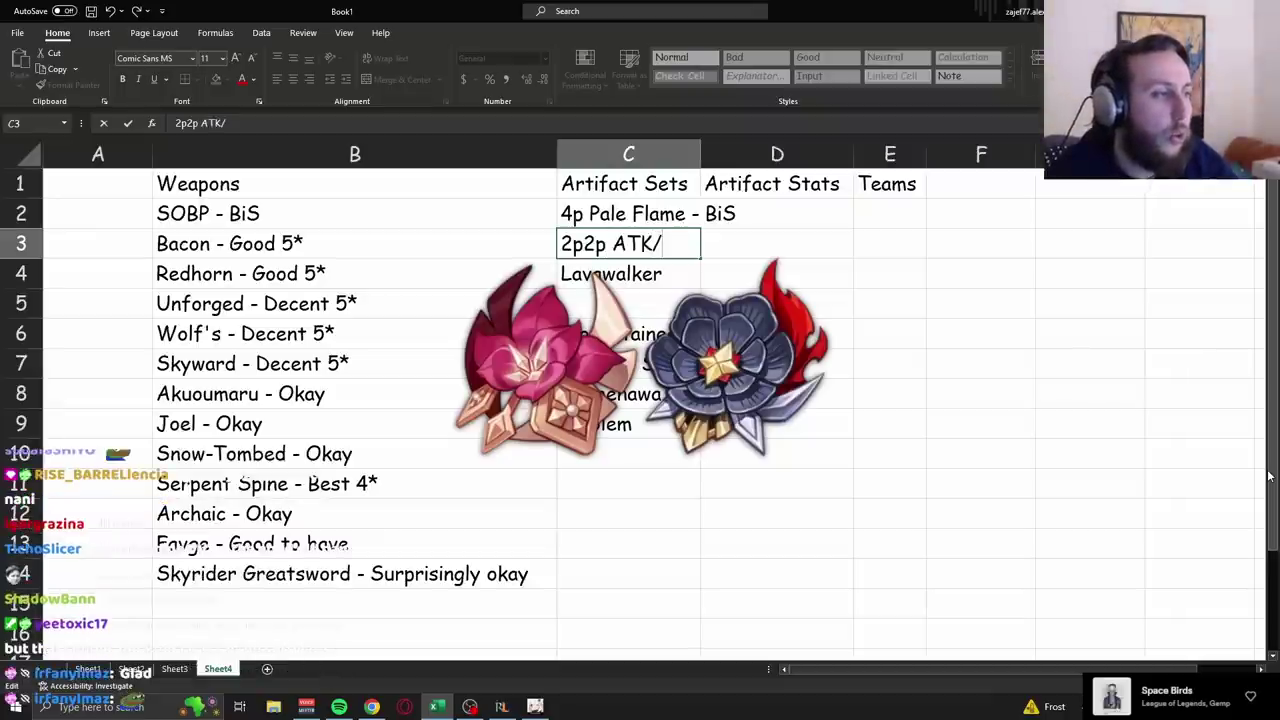
text(/Phys/No)
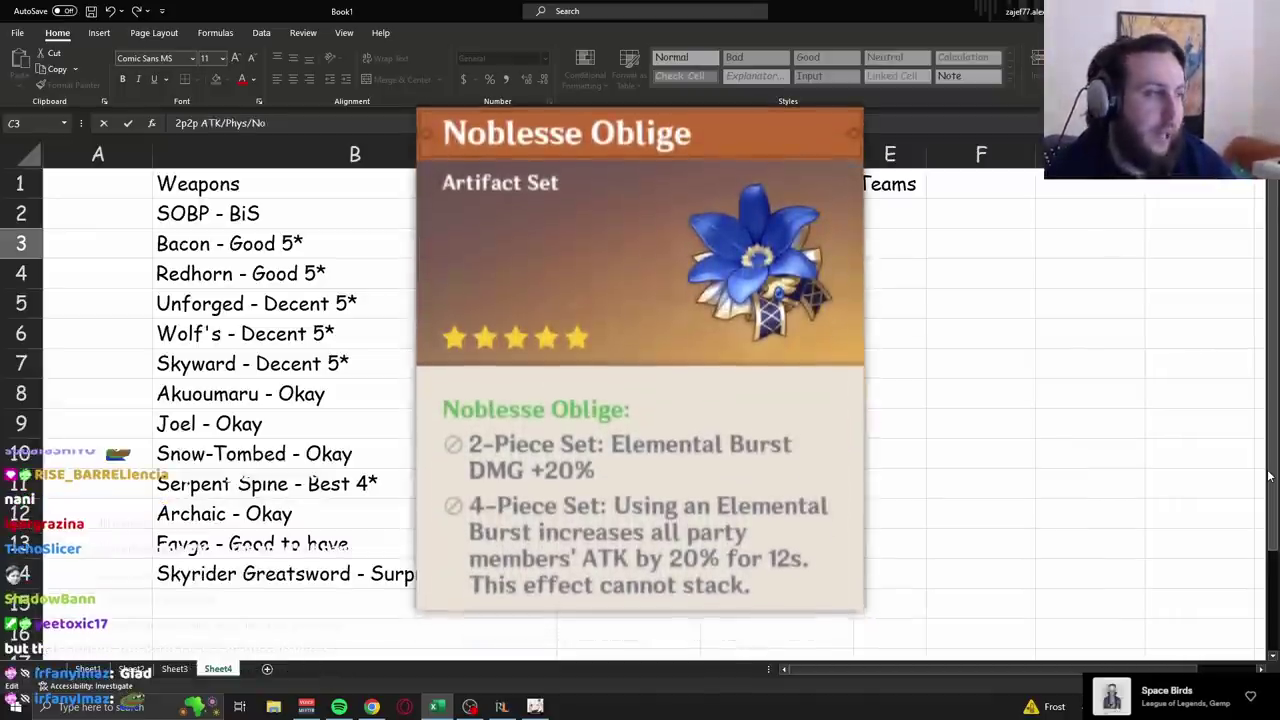
text(b - Not too)
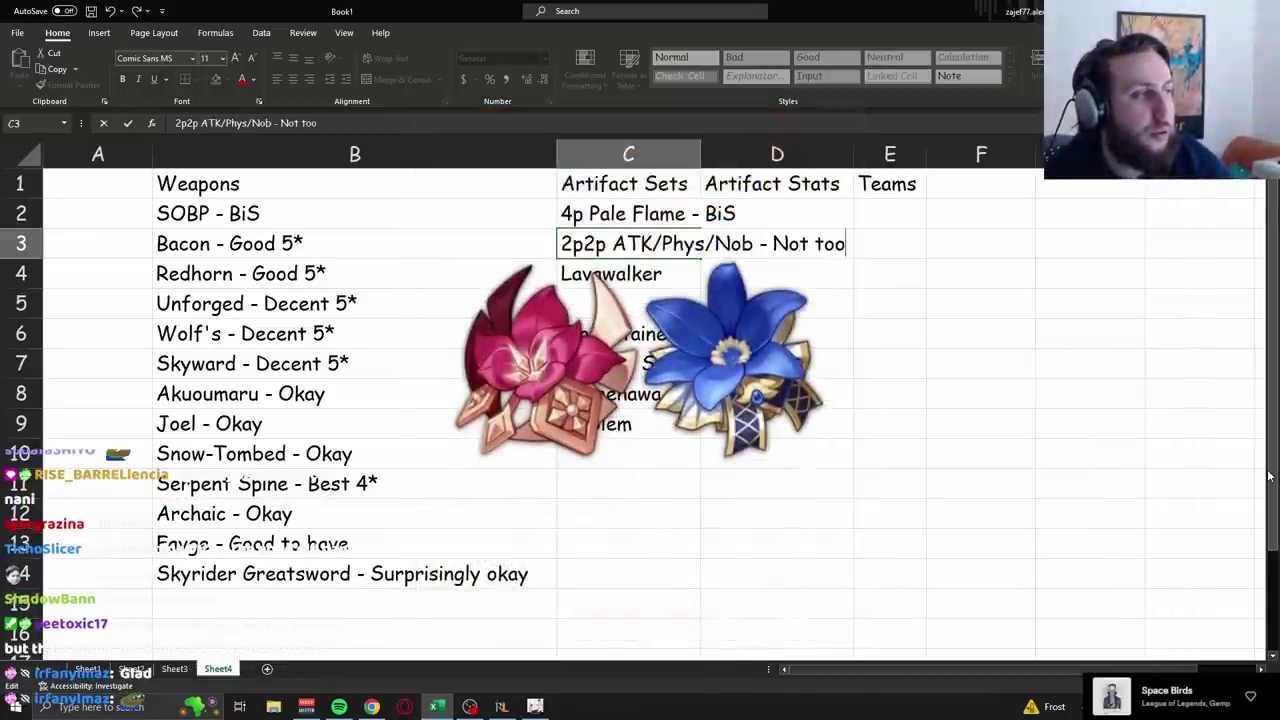
text( far behind)
key(Return)
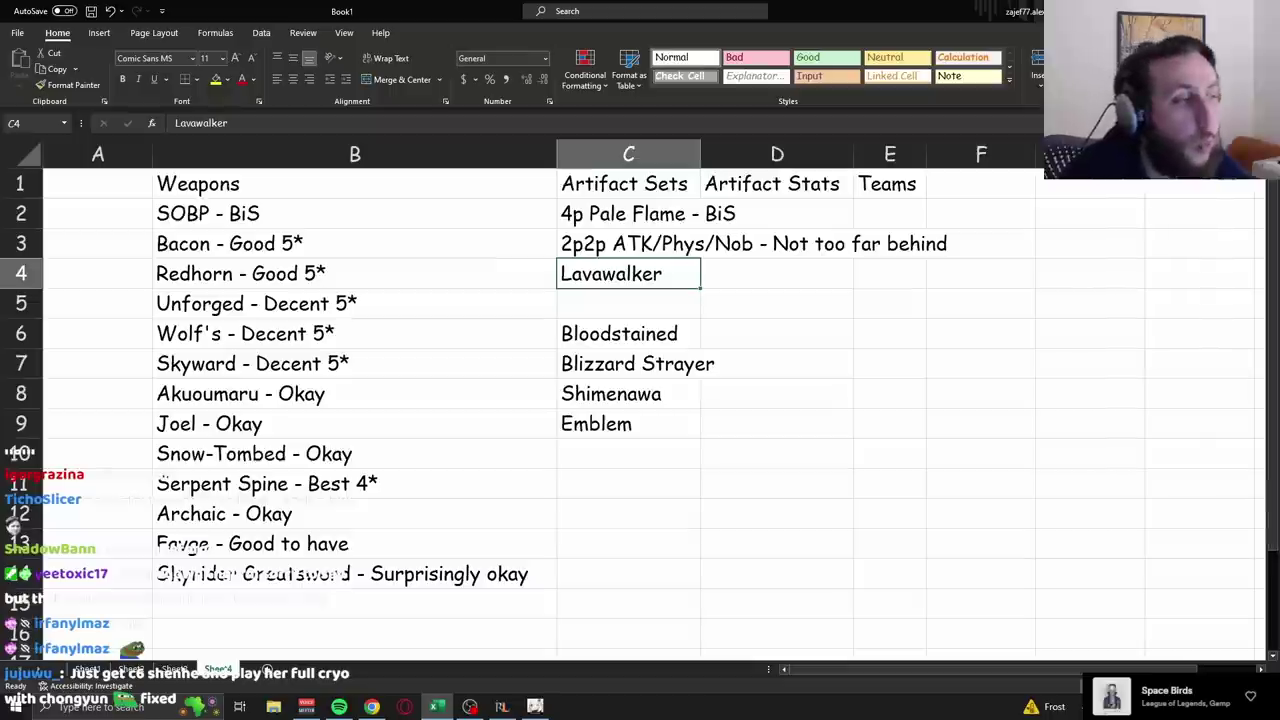
key(Up)
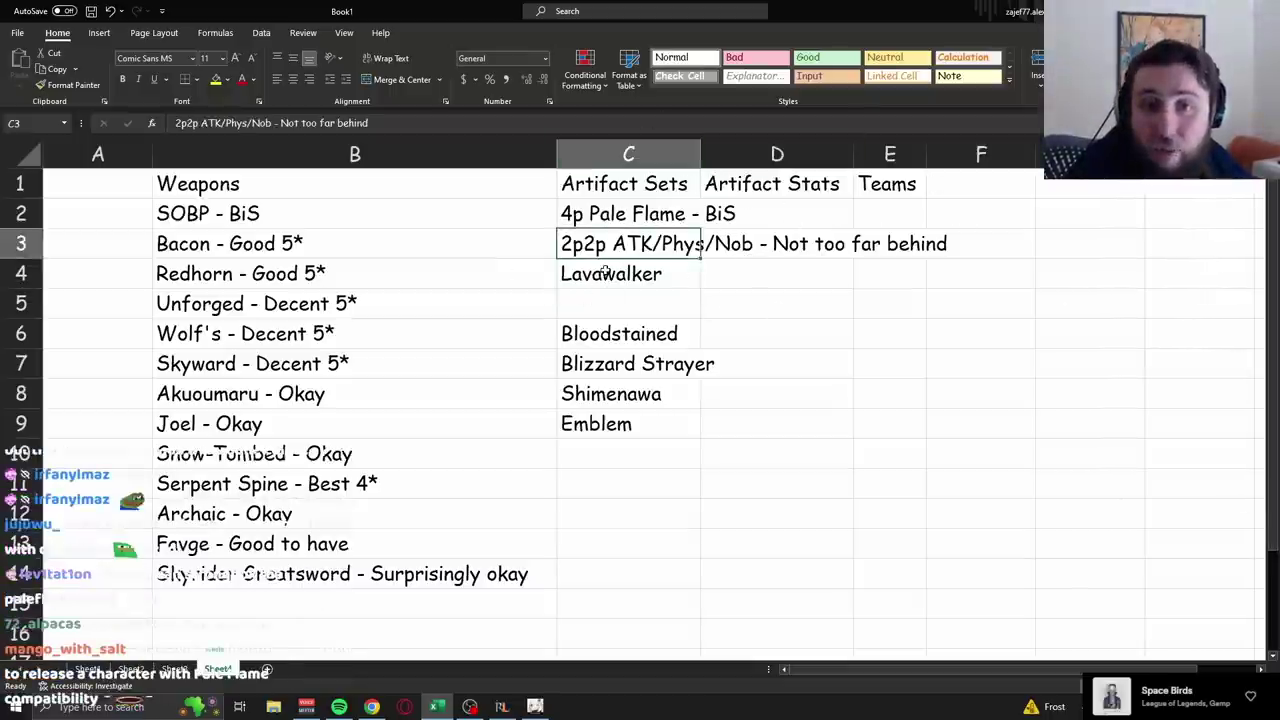
Remove Bloodstained and Shimenawa from the artifact list, moving Lavawalker to C5 and Emblem to C4.
key(ctrl+z)
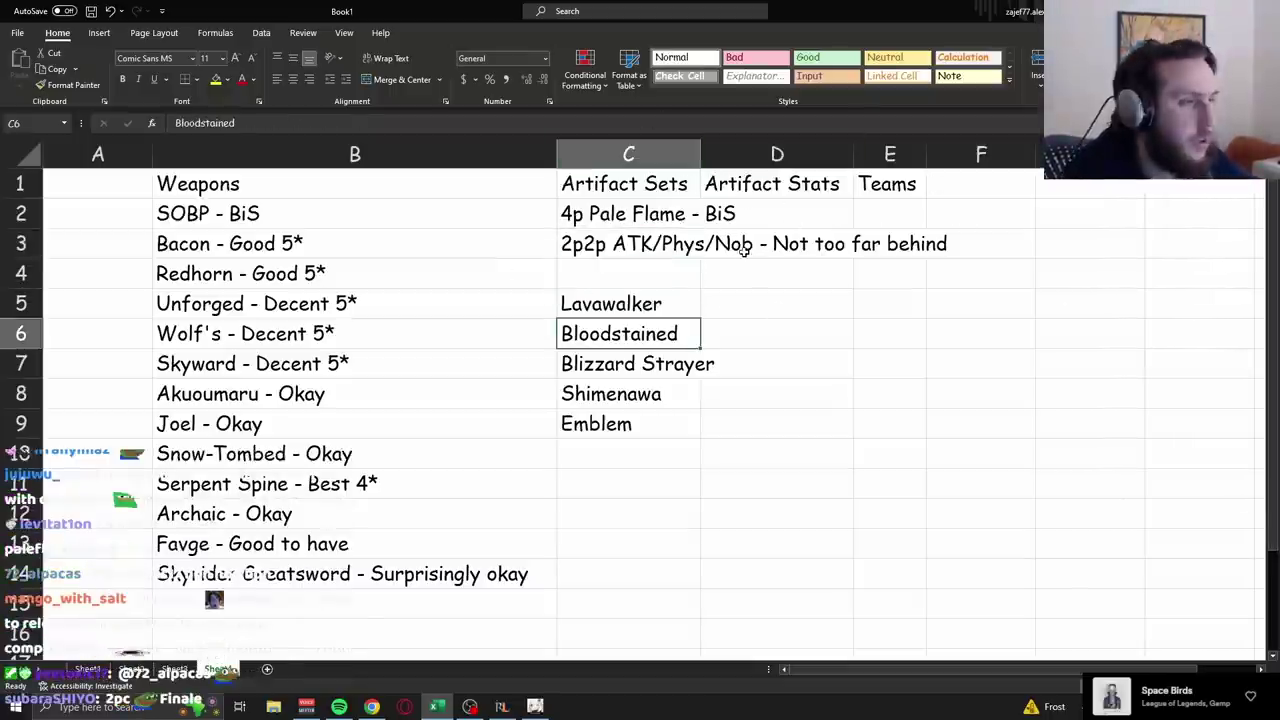
key(ctrl+z)
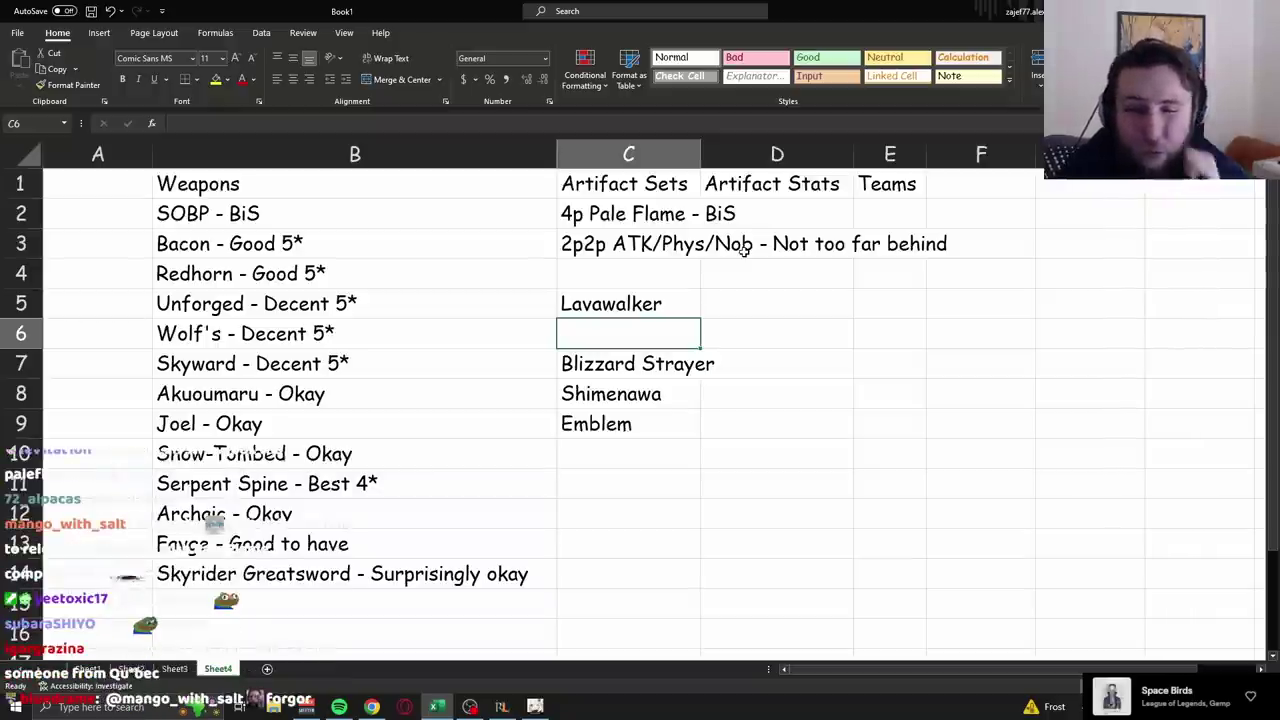
click(628, 393)
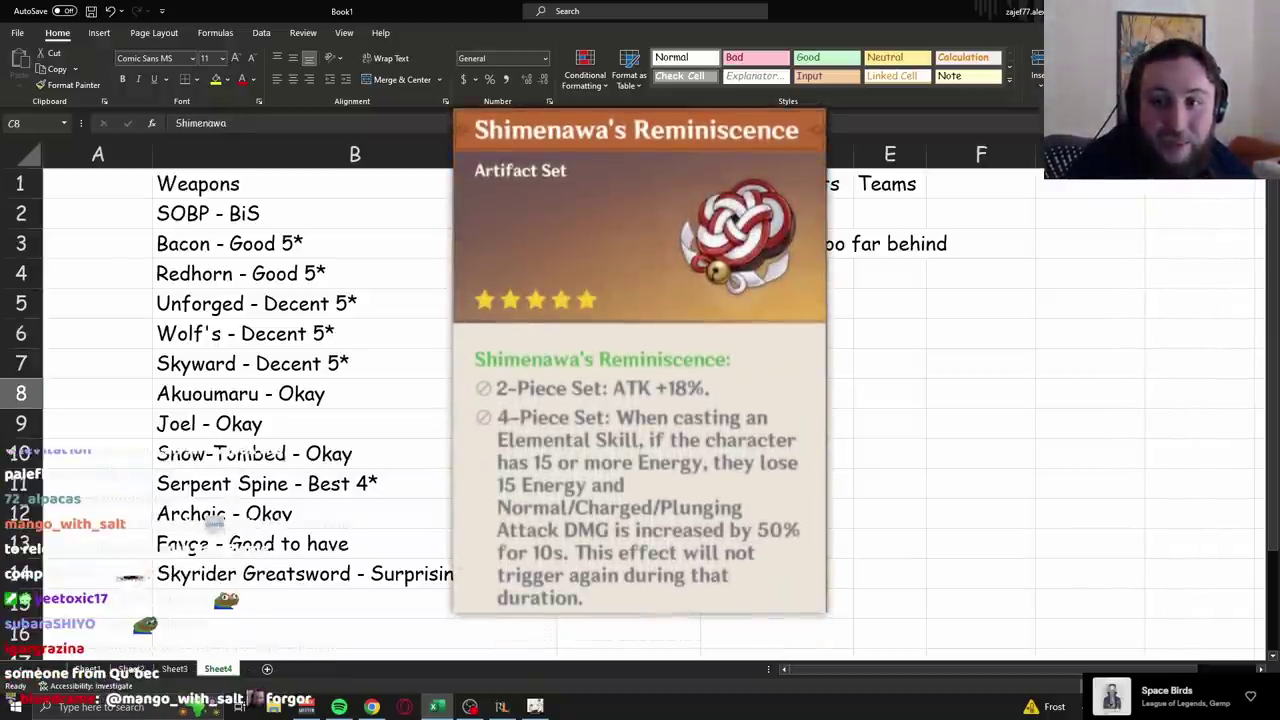
key(alt+Tab)
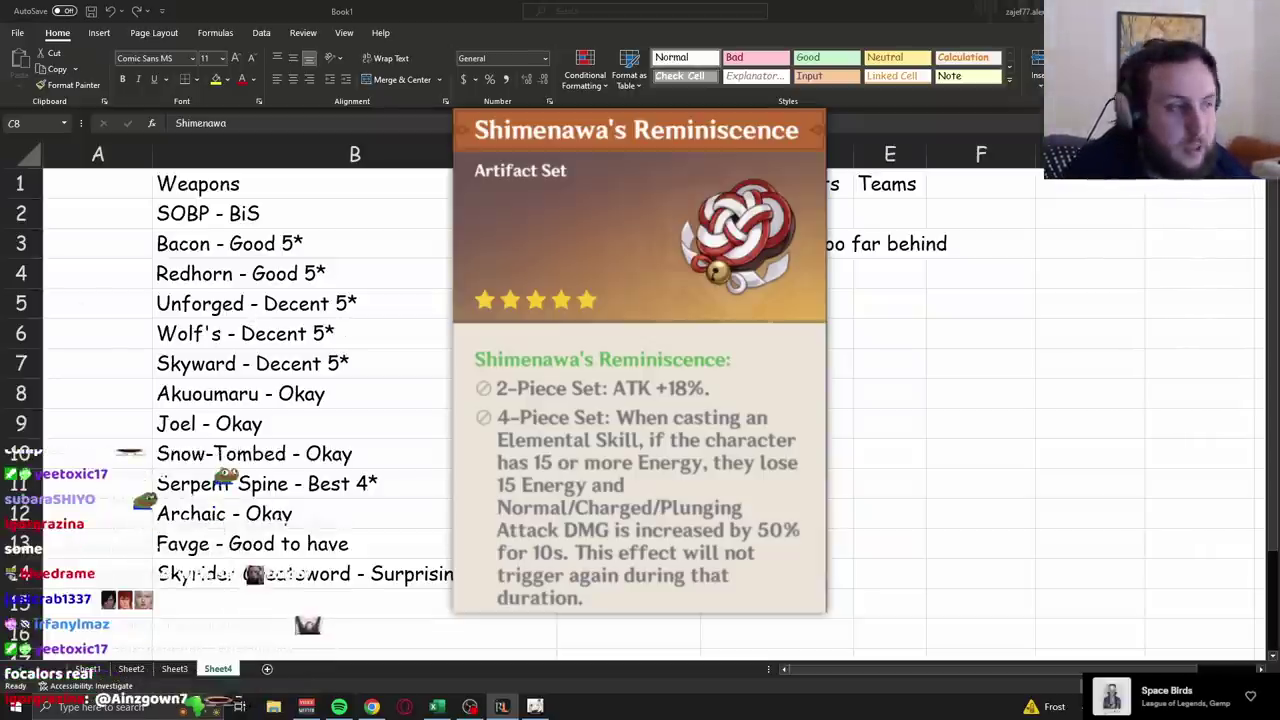
key(alt+Tab)
click(626, 273)
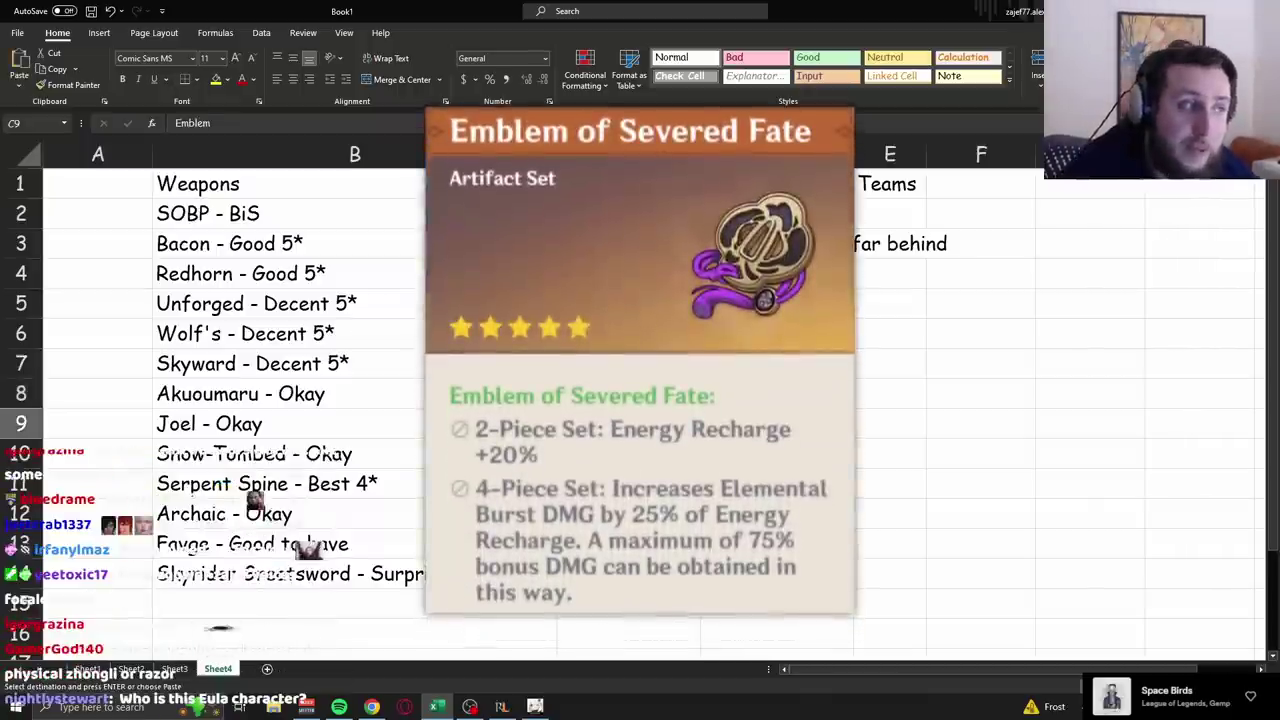
key(Return)
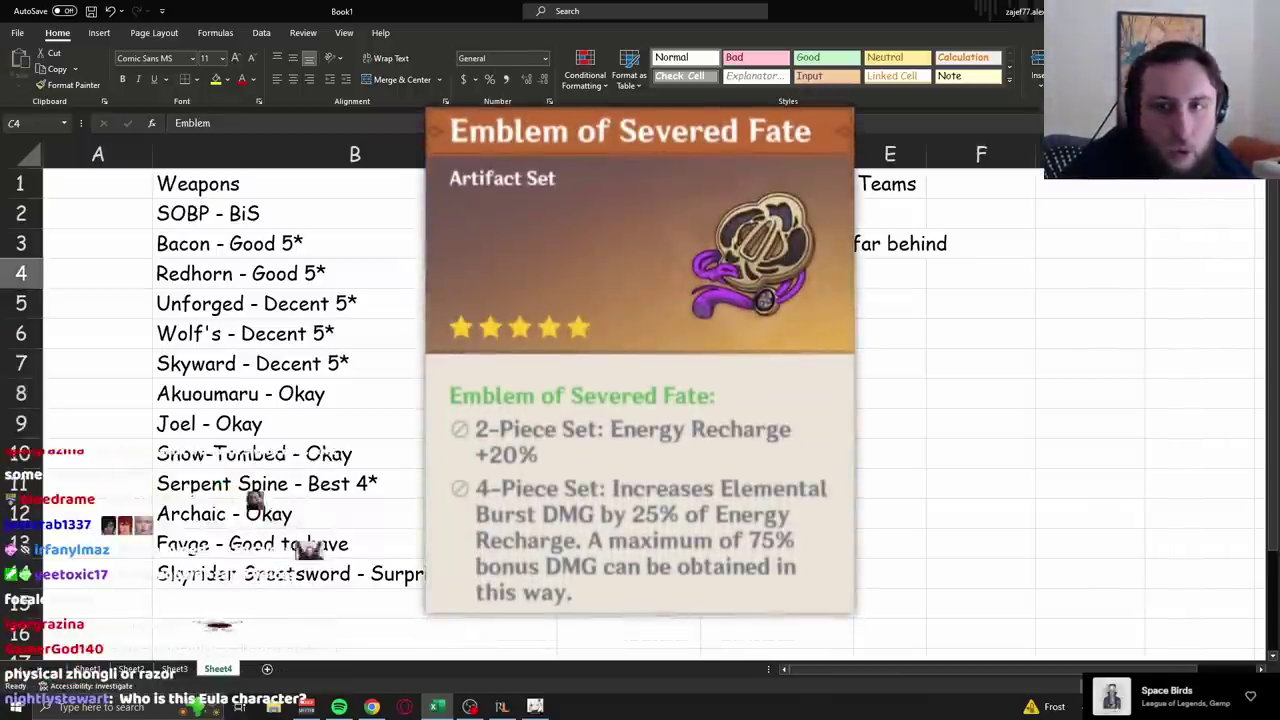
Switch to Genshin Impact and examine the sands pieces' set bonuses, including Thundering Fury and Bloodstained Chivalry, and the goblet list.
key(alt+Tab)
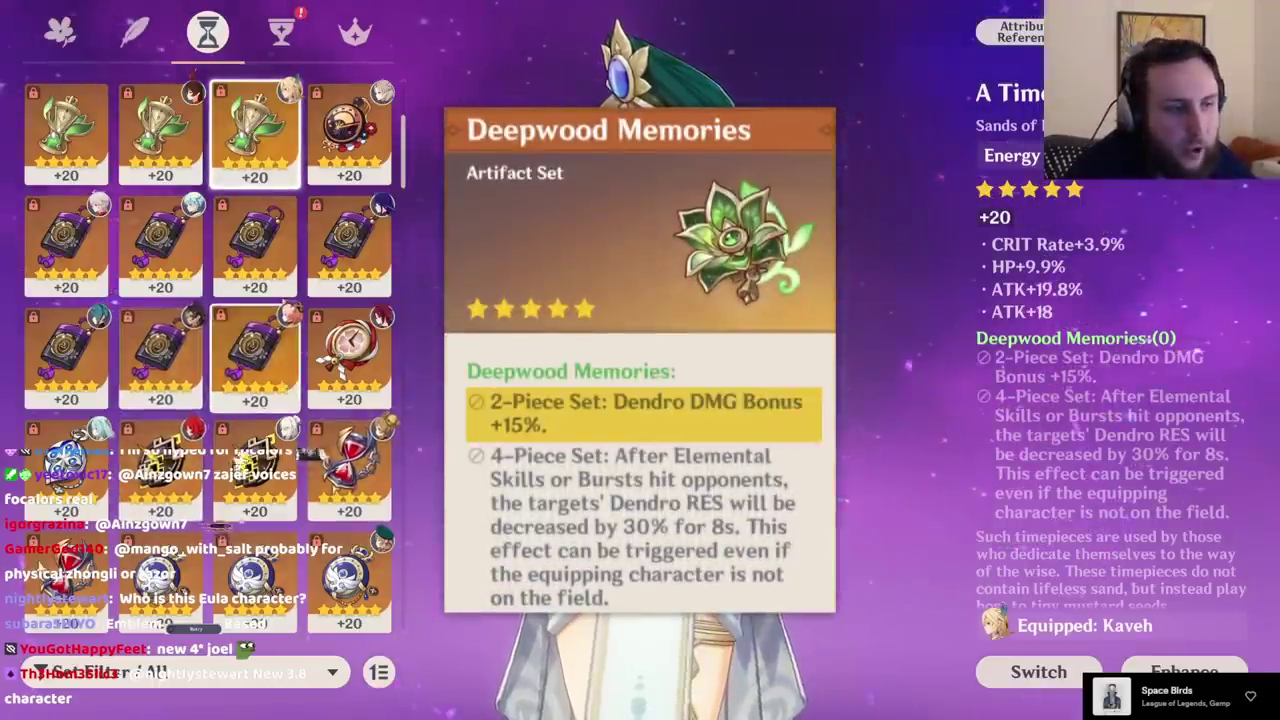
scroll(208, 350, down, 2)
click(254, 545)
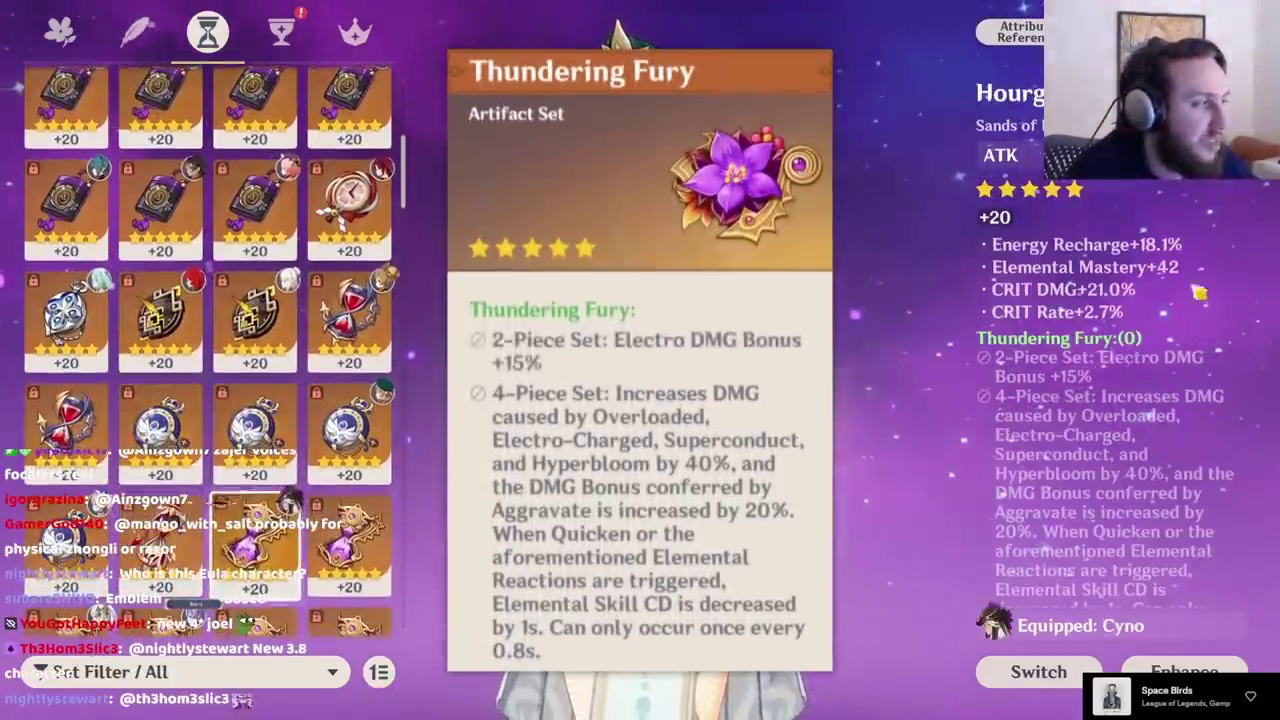
scroll(208, 350, down, 1)
key(Escape)
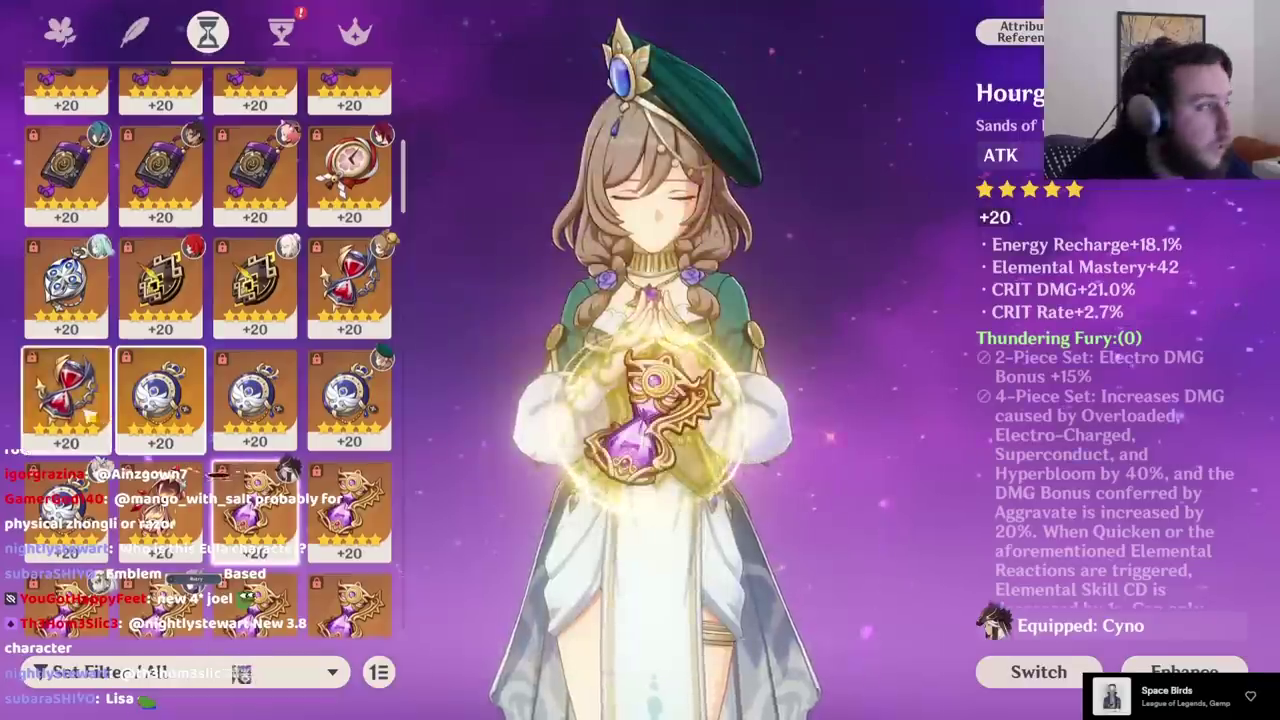
click(66, 398)
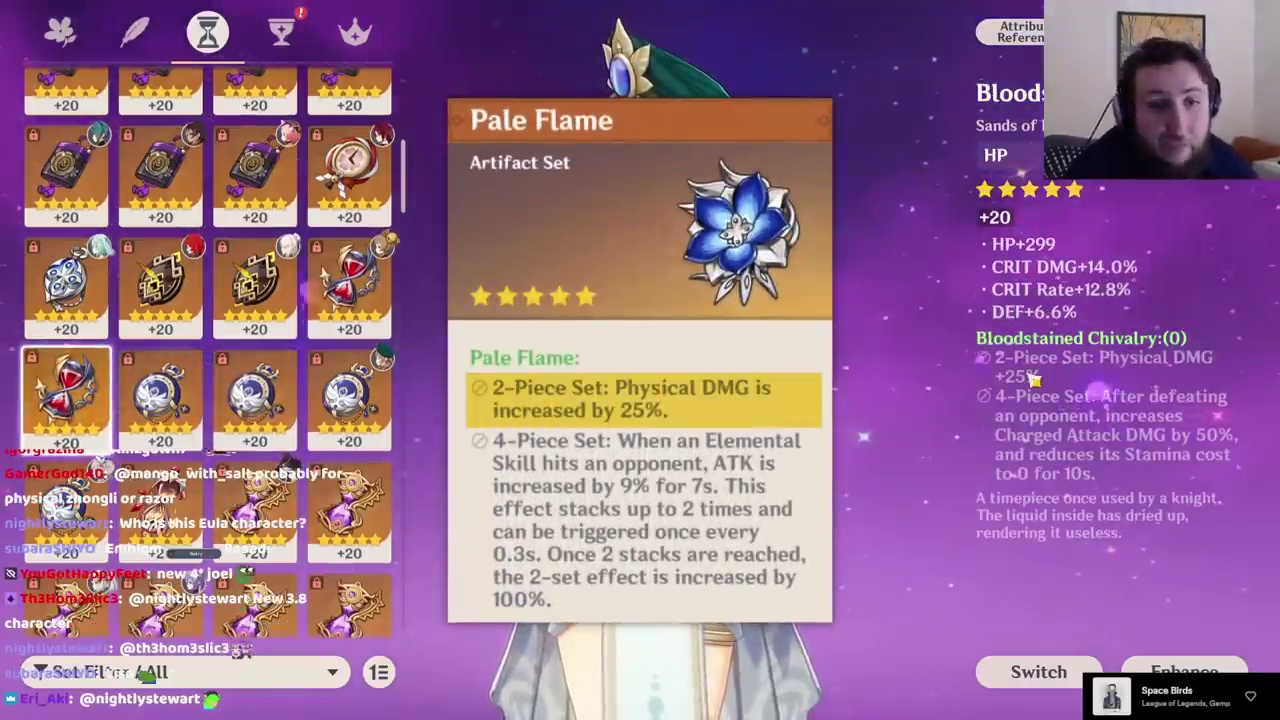
key(Escape)
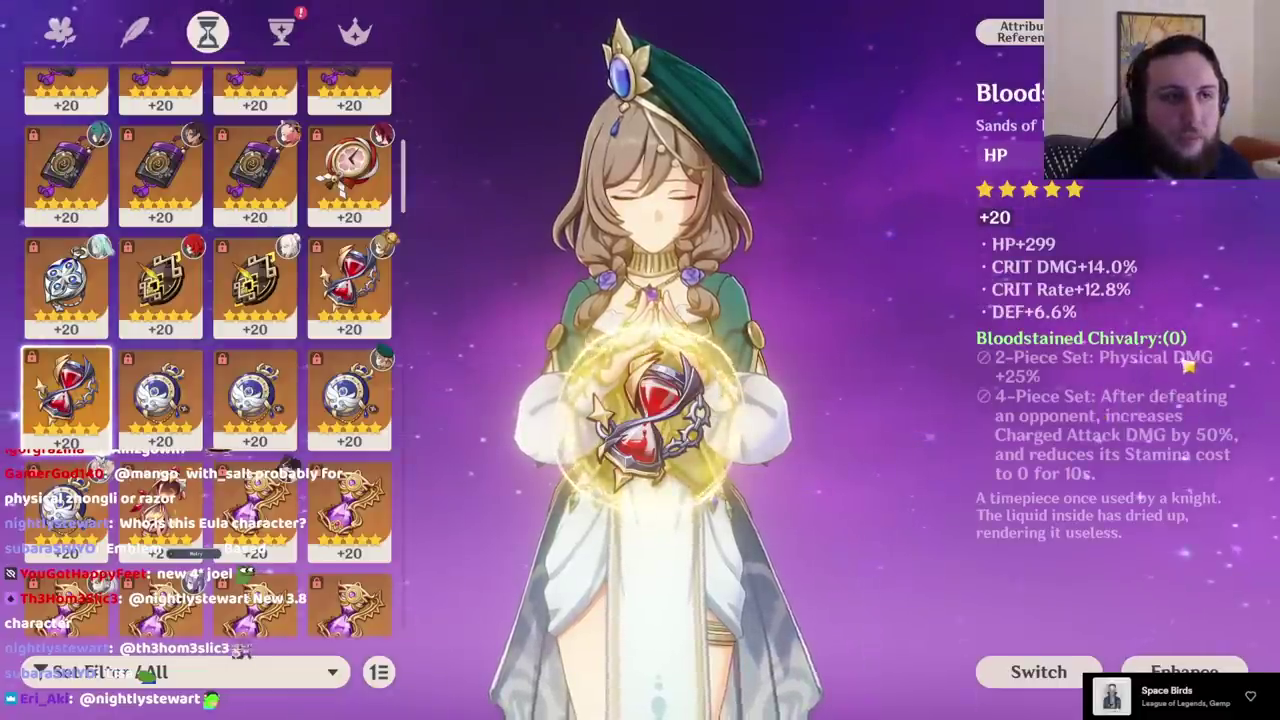
click(281, 32)
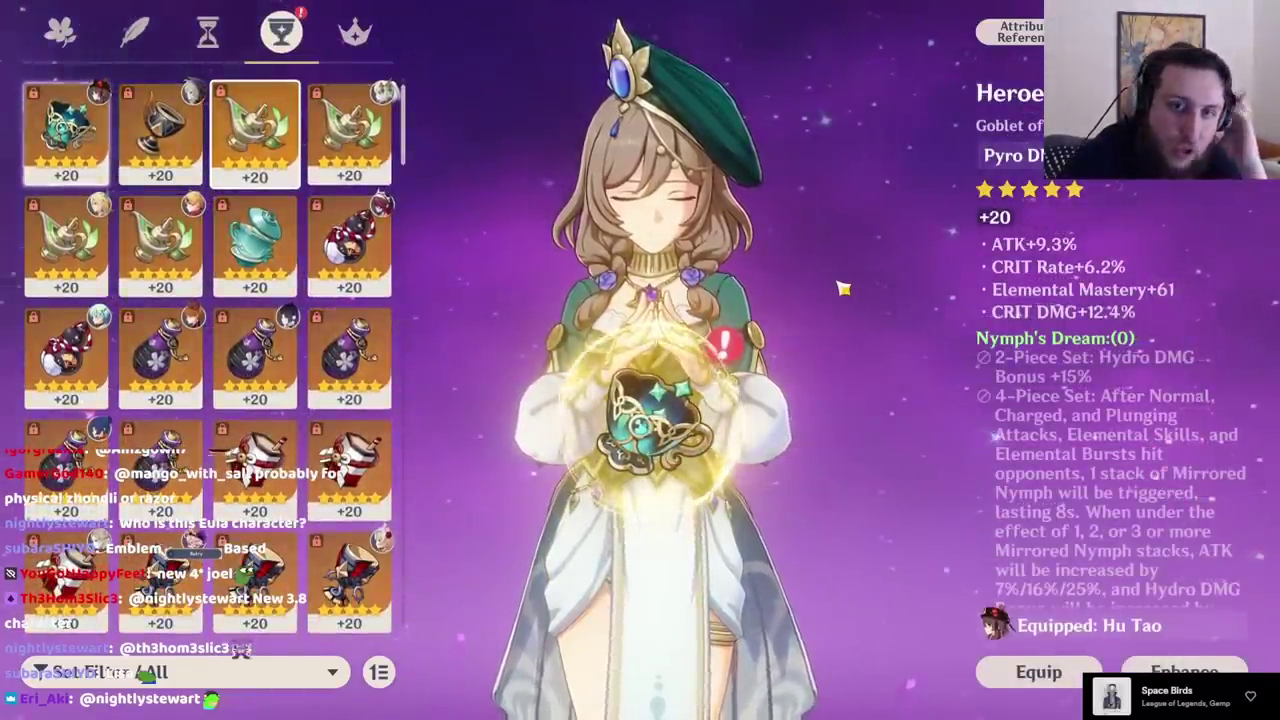
Back in the Excel spreadsheet, rewrite the Emblem entry in C4 as "4p Emblem - Fine".
key(alt+Tab)
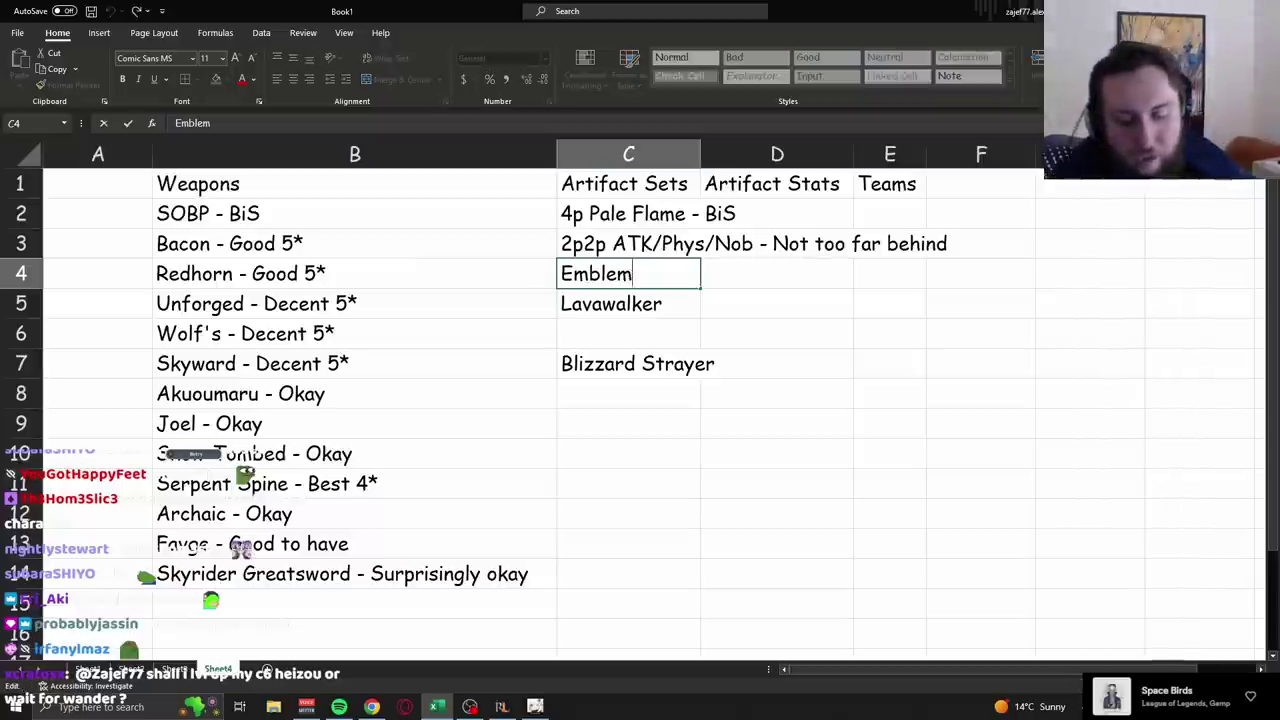
key(Home)
text(4p)
key(End)
text(- Fin)
key(Return)
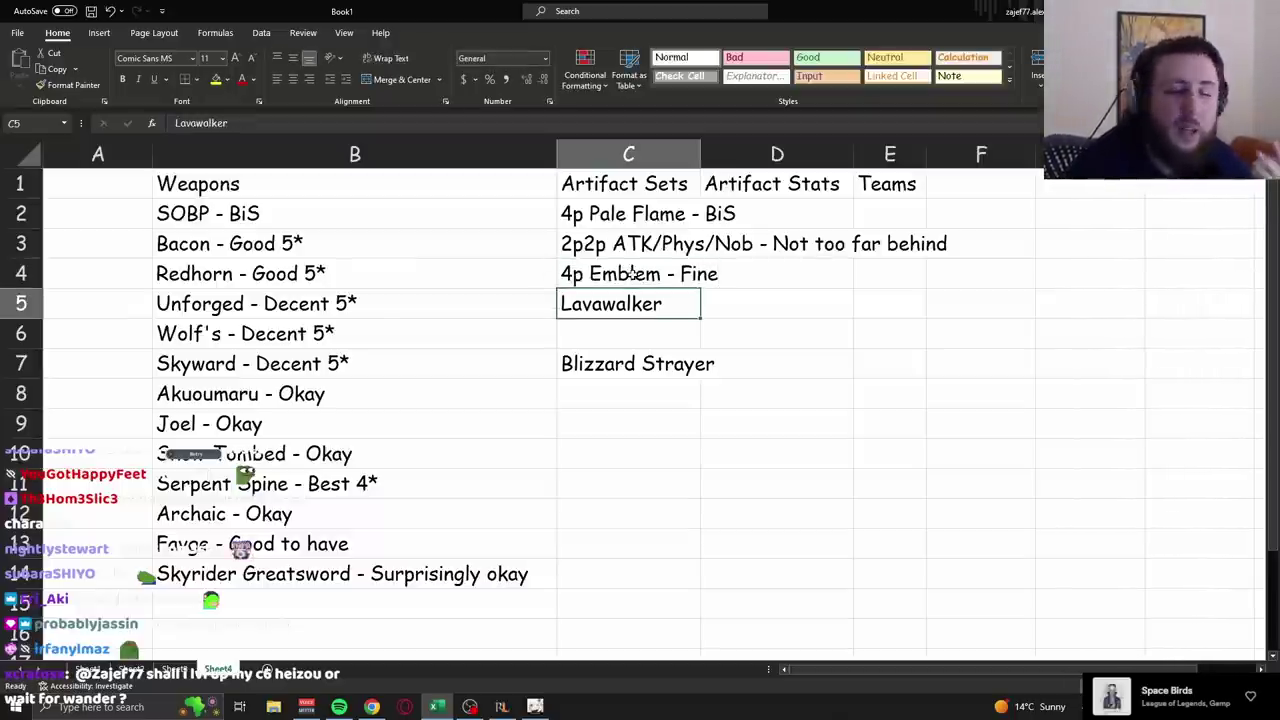
Move Lavawalker to C8 and Blizzard Strayer to C5, rating the latter as "4p Blizzard Strayer - Don't".
key(Down)
key(Down)
key(Down)
key(Up)
key(Up)
key(Up)
key(F2)
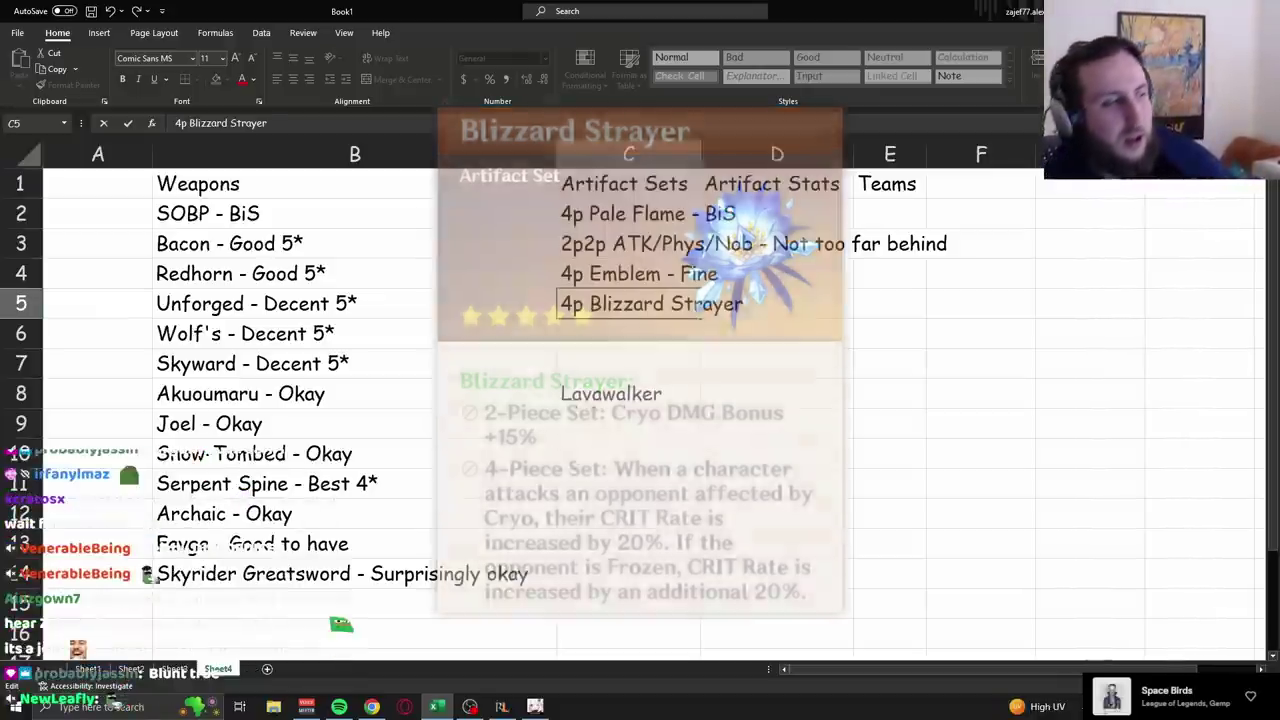
text(- Don't)
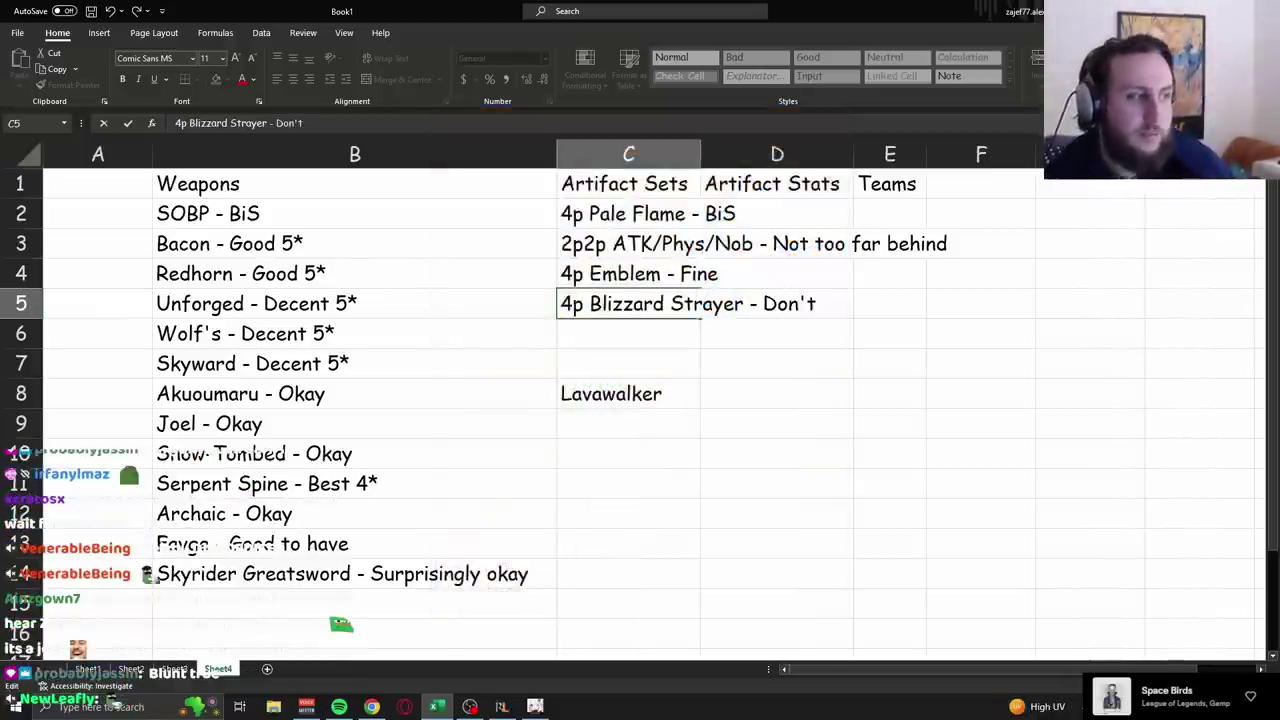
key(Return)
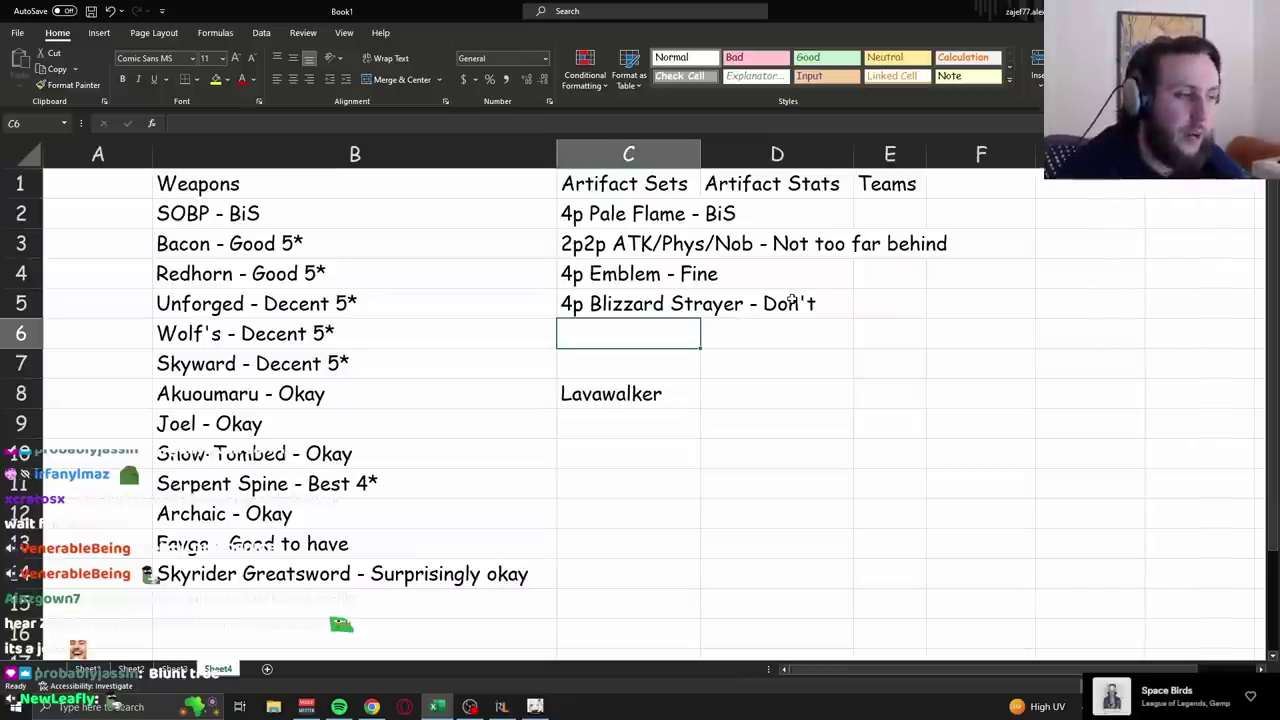
Move Lavawalker from C8 to C6 and rate it as "4p Lavawalker - Okay I guess in Melt".
drag(660, 406, 660, 346)
key(F2)
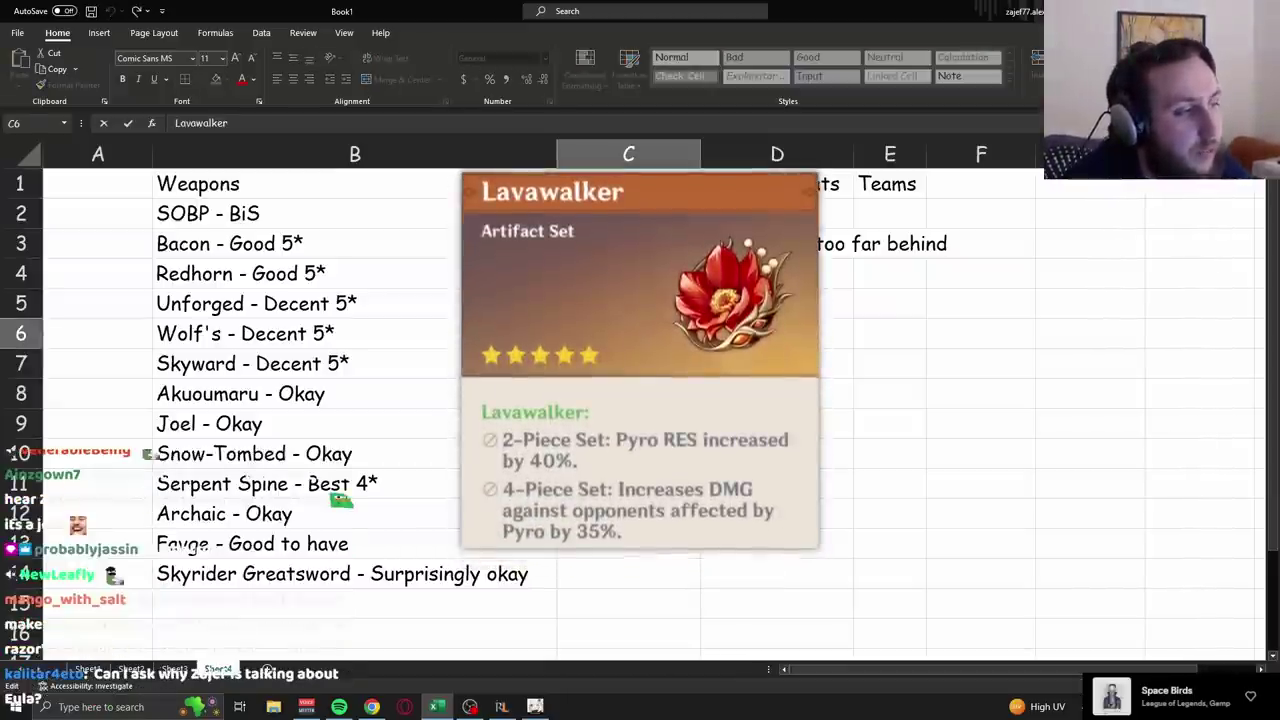
key(Home)
text(4p)
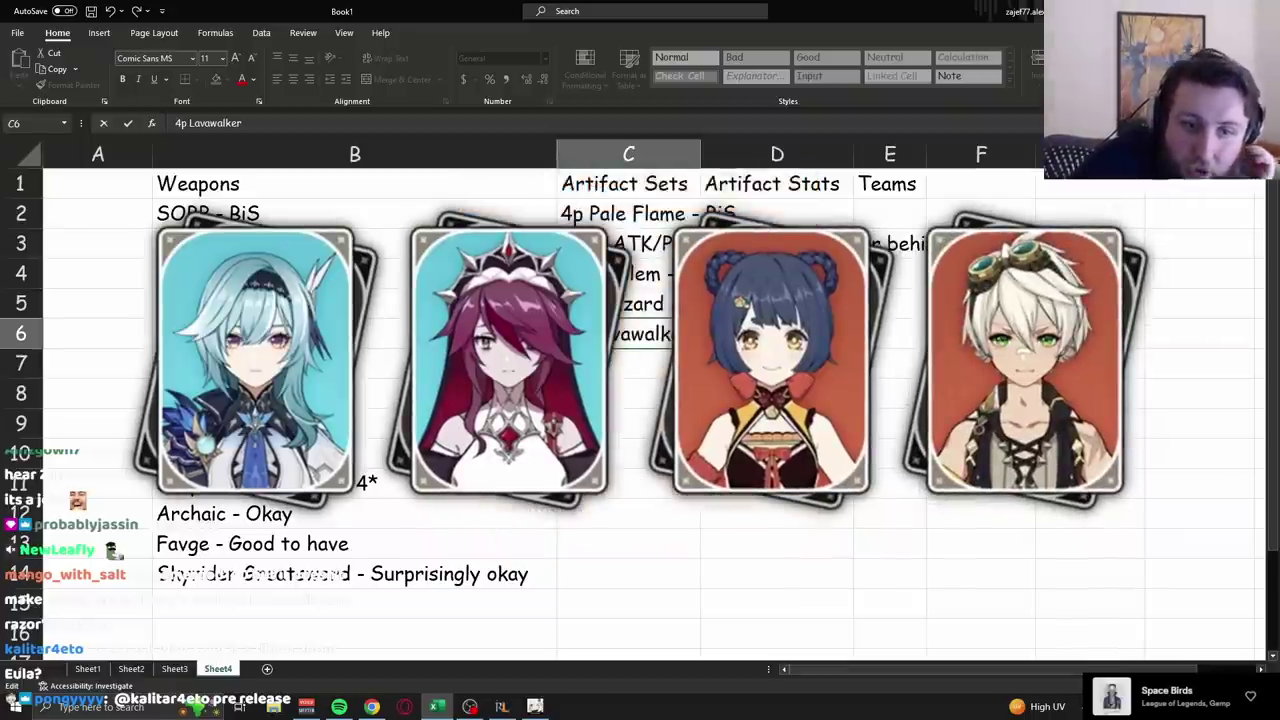
key(End)
text(-)
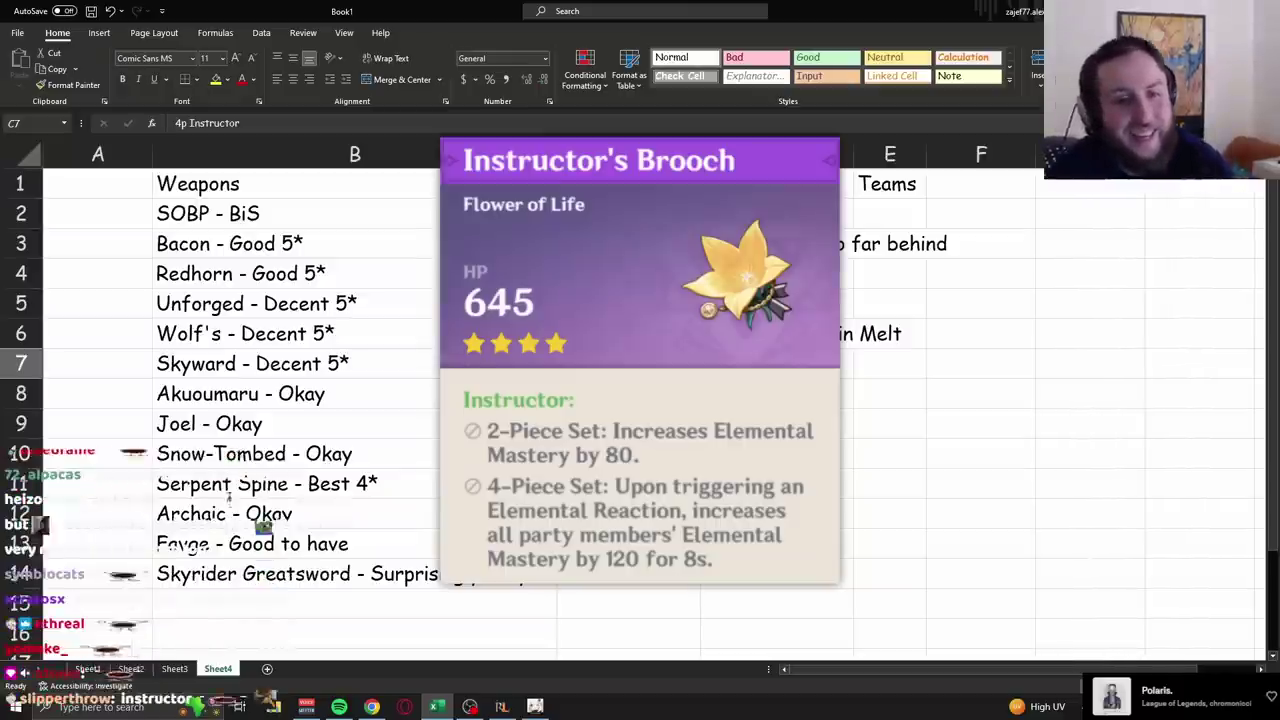
Add "4p Instructor - I'm so sorry but good" in C7 and widen column C to fit its entries.
key(F2)
text(- I')
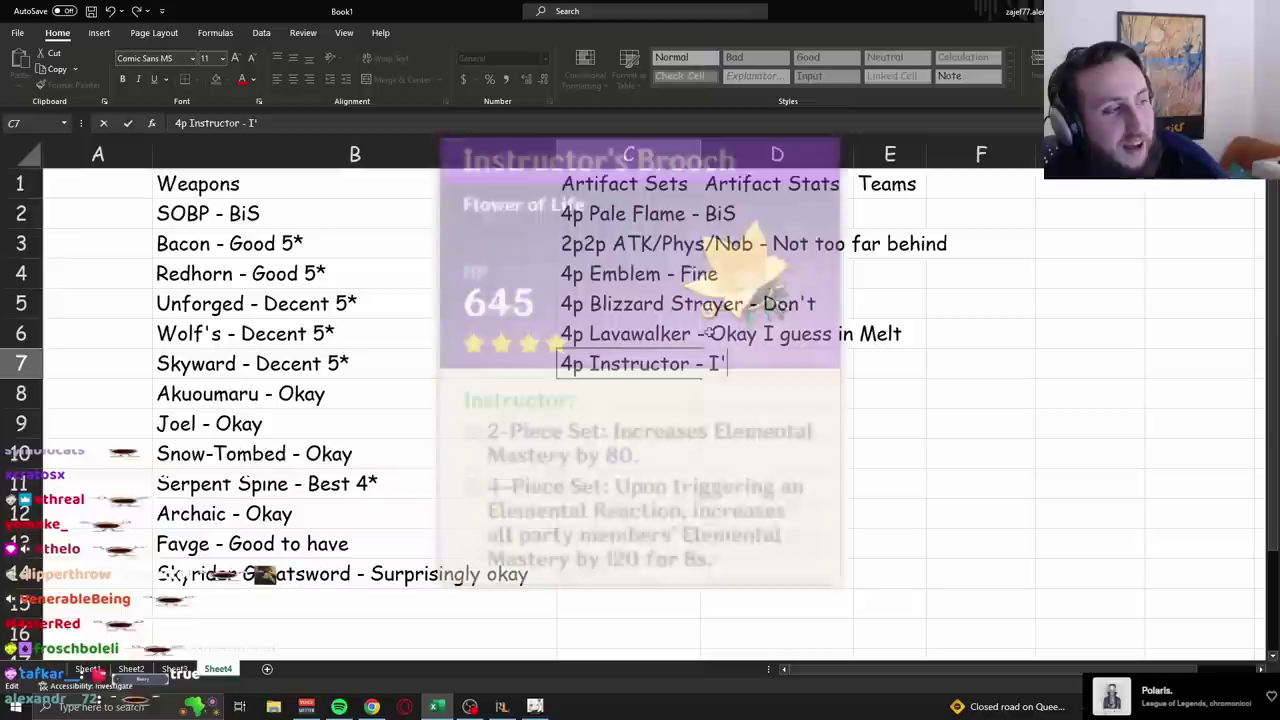
text(m so sorry but good)
key(Return)
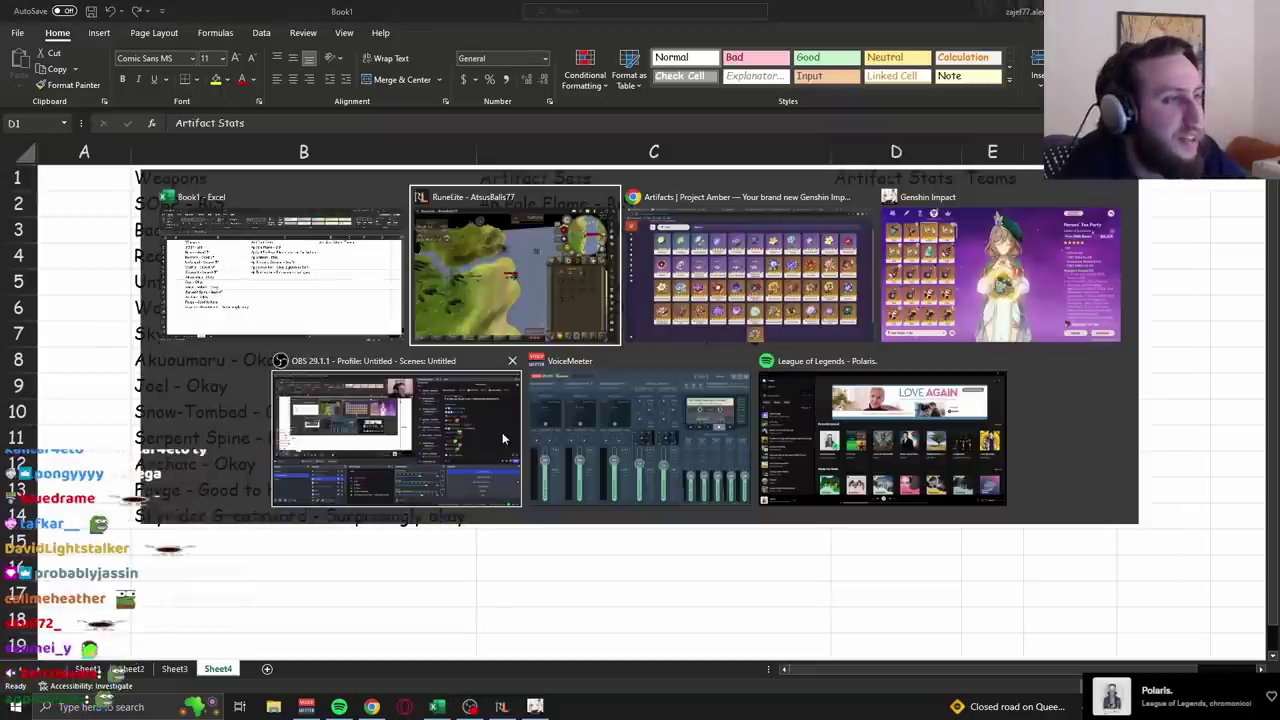
Enter "ATK/Phys/CRIT" in D2 as the main stats under Artifact Stats.
key(Escape)
click(874, 211)
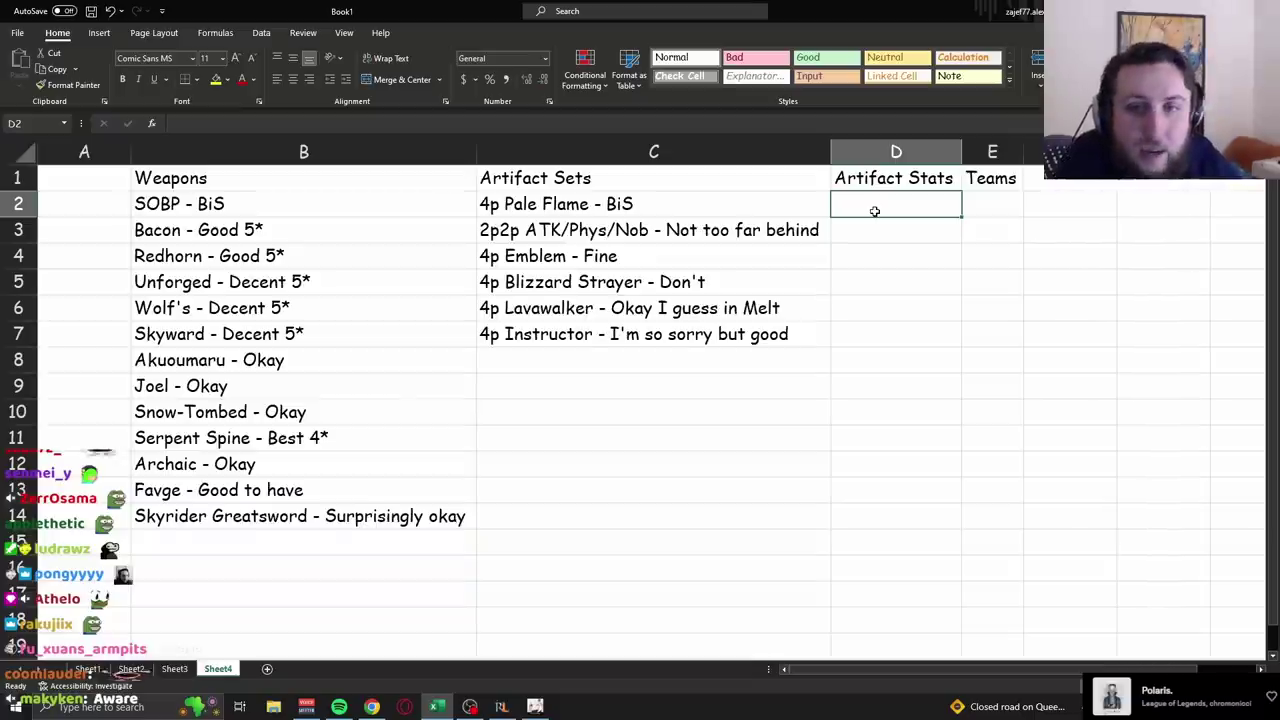
text(ATK/Phys/CRIT)
key(Return)
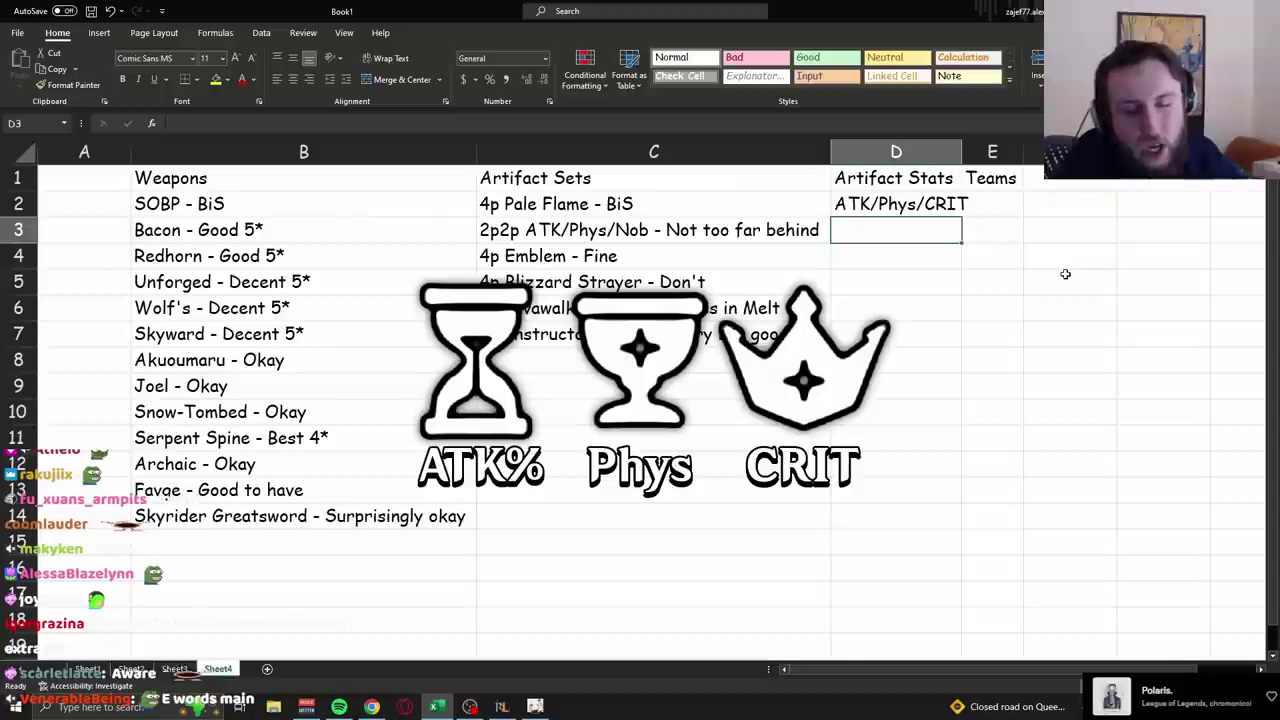
Enter "ER/Phys/CRIT - Eh" in D3 and rate the ATK/Phys/CRIT entry in D2 as "Good".
text(ER/P)
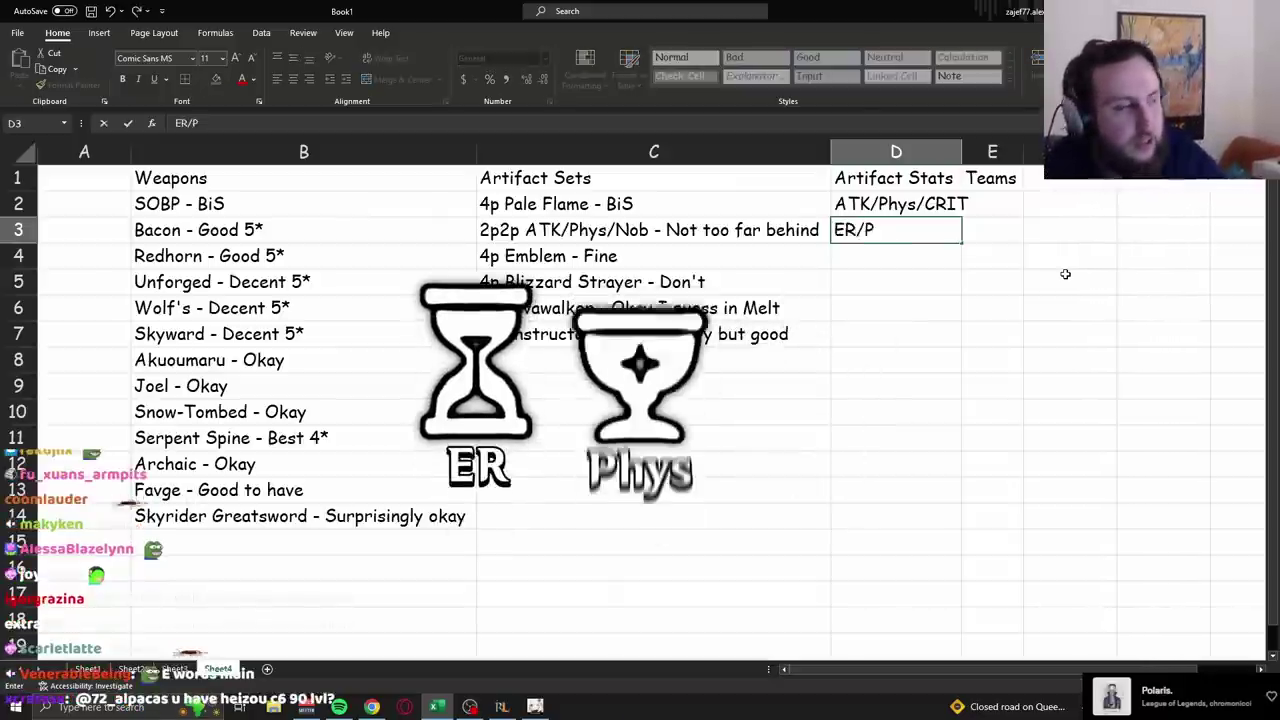
text(hys/CRIT)
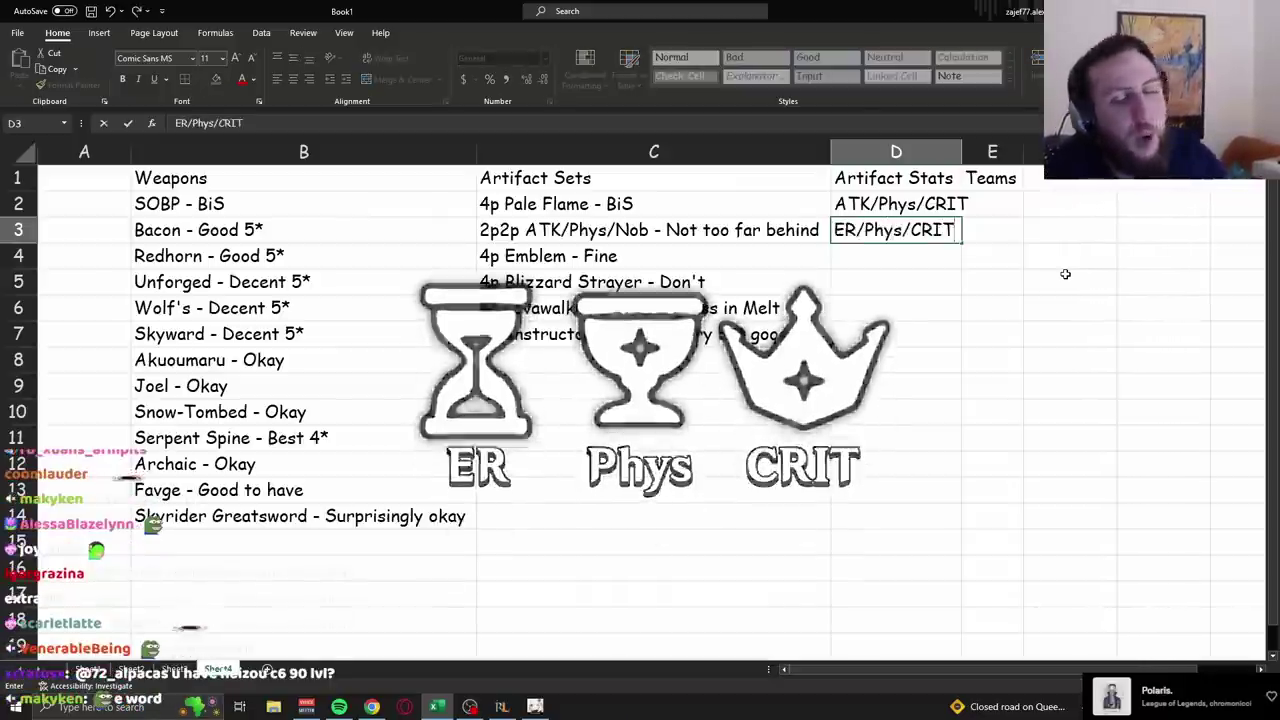
key(Up)
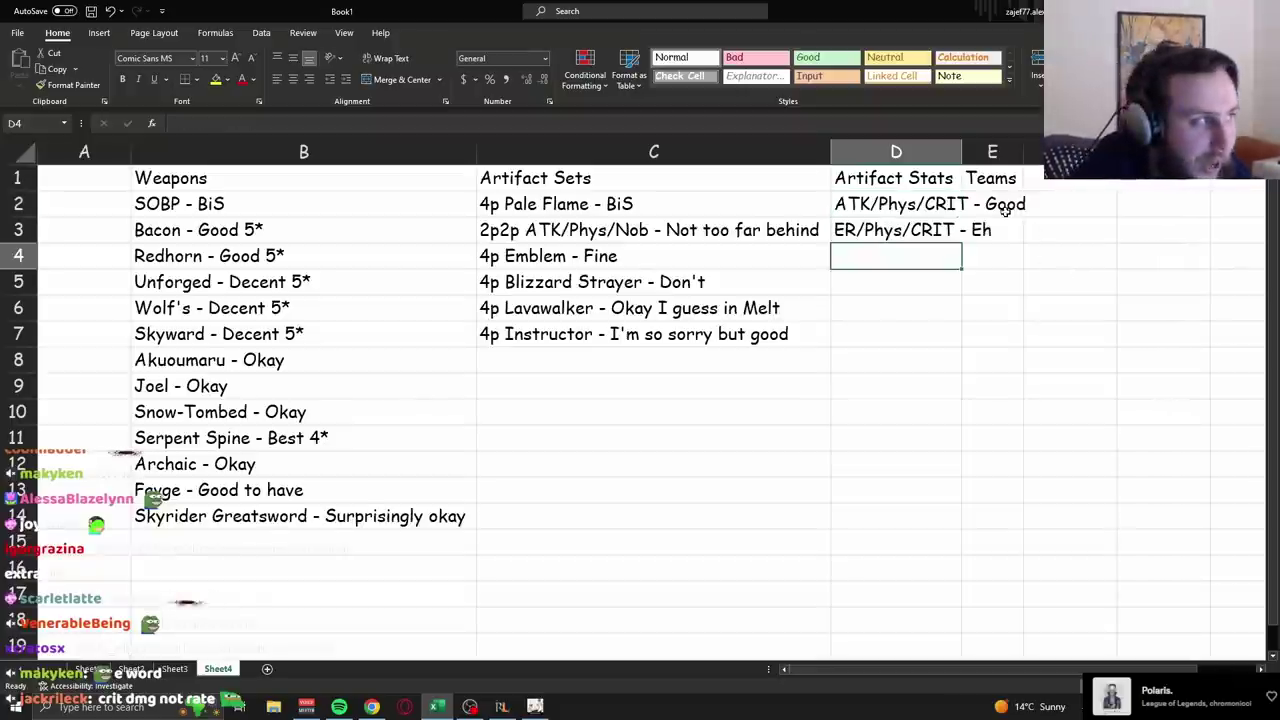
Widen column D to fit the rated stat entries and column E to make room for the teams.
drag(960, 152, 1030, 152)
scroll(502, 337, down, 2)
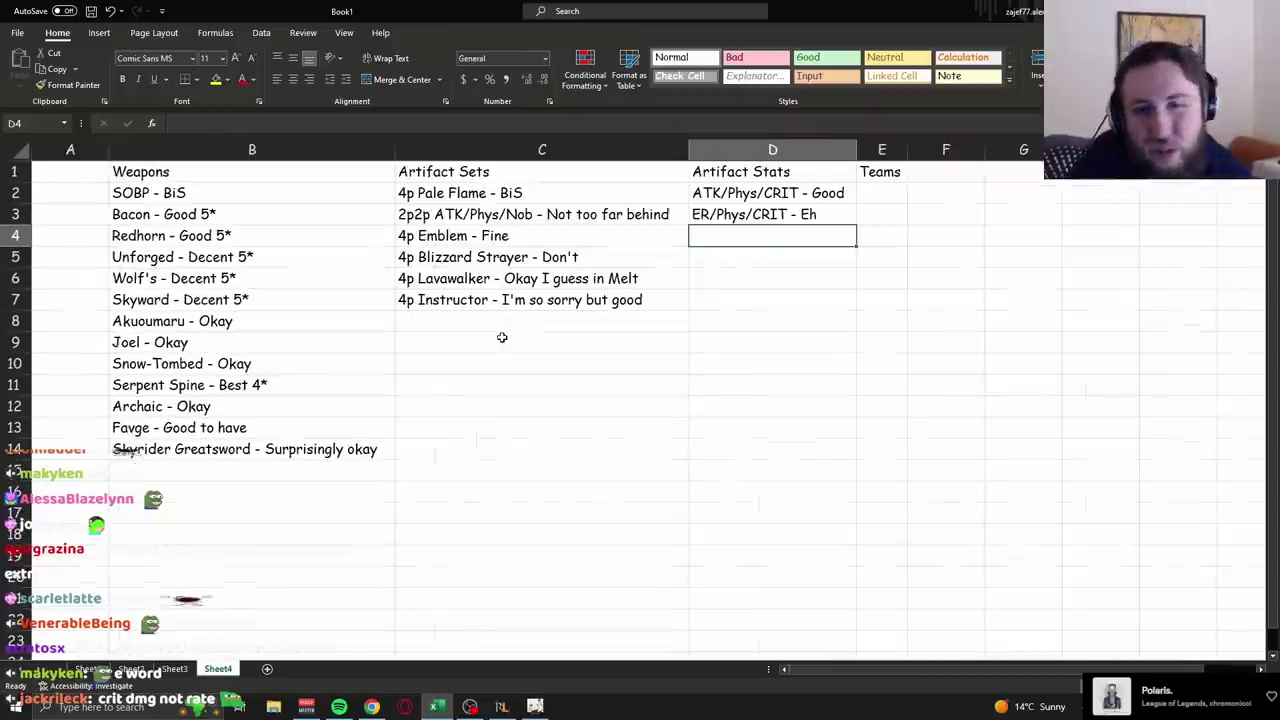
scroll(537, 360, up, 1)
scroll(360, 361, up, 1)
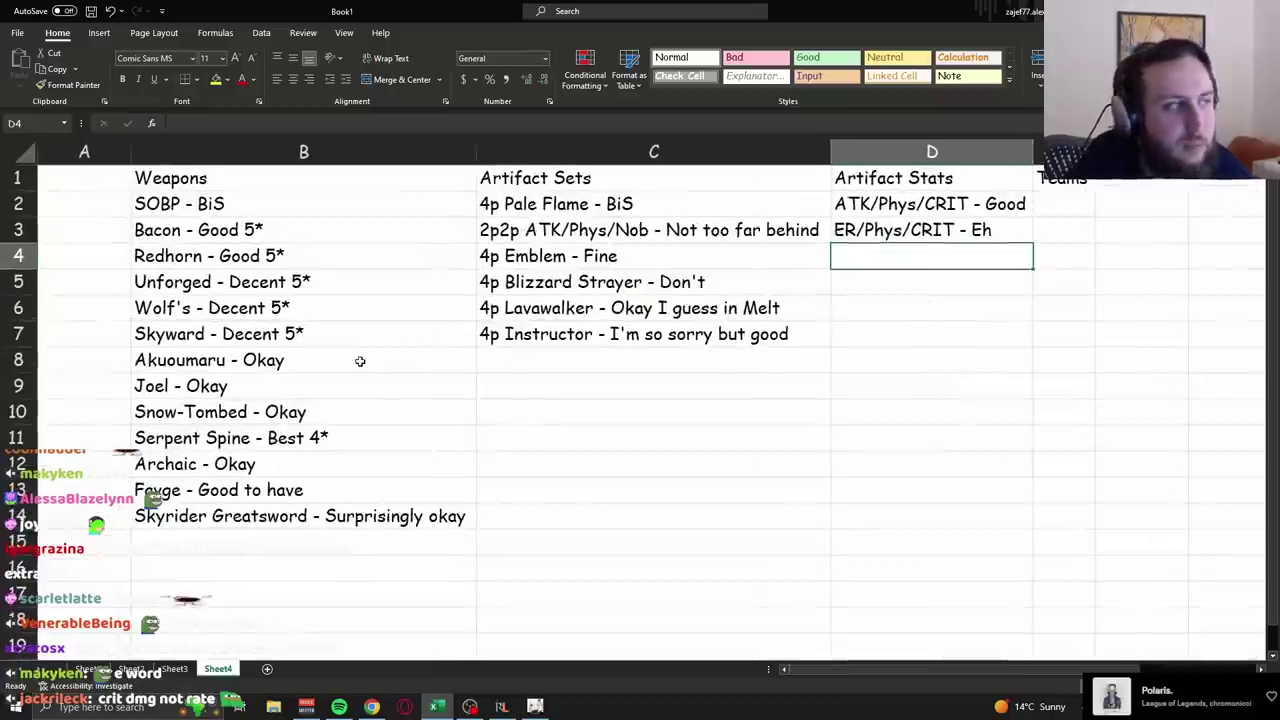
click(932, 201)
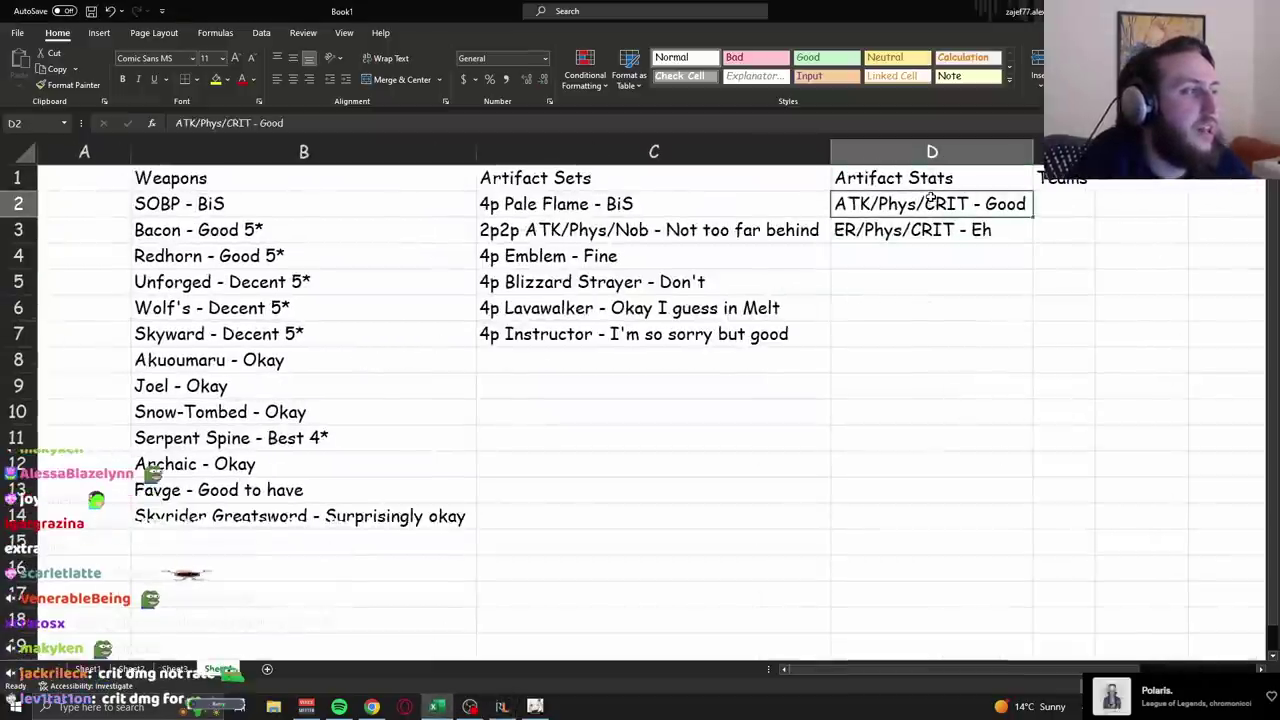
key(Right)
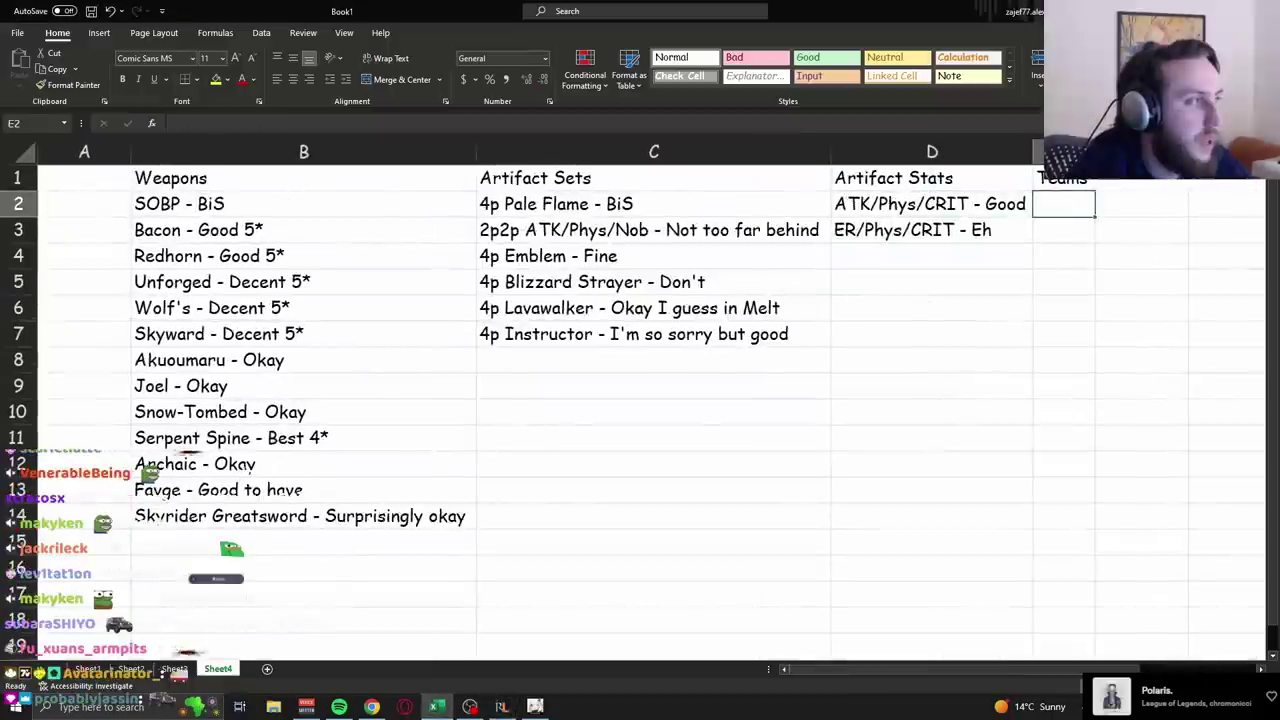
drag(1095, 151, 1184, 151)
ctrl+scroll(674, 280, down, 1)
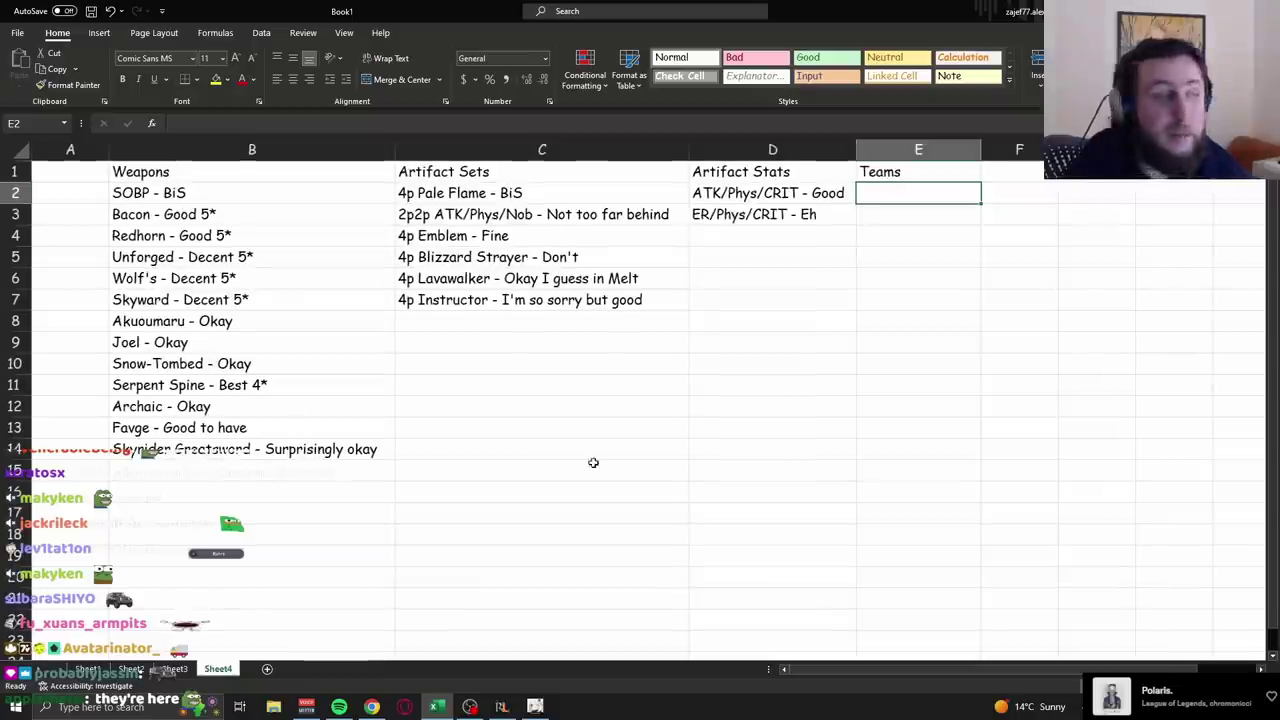
ctrl+scroll(594, 463, up, 1)
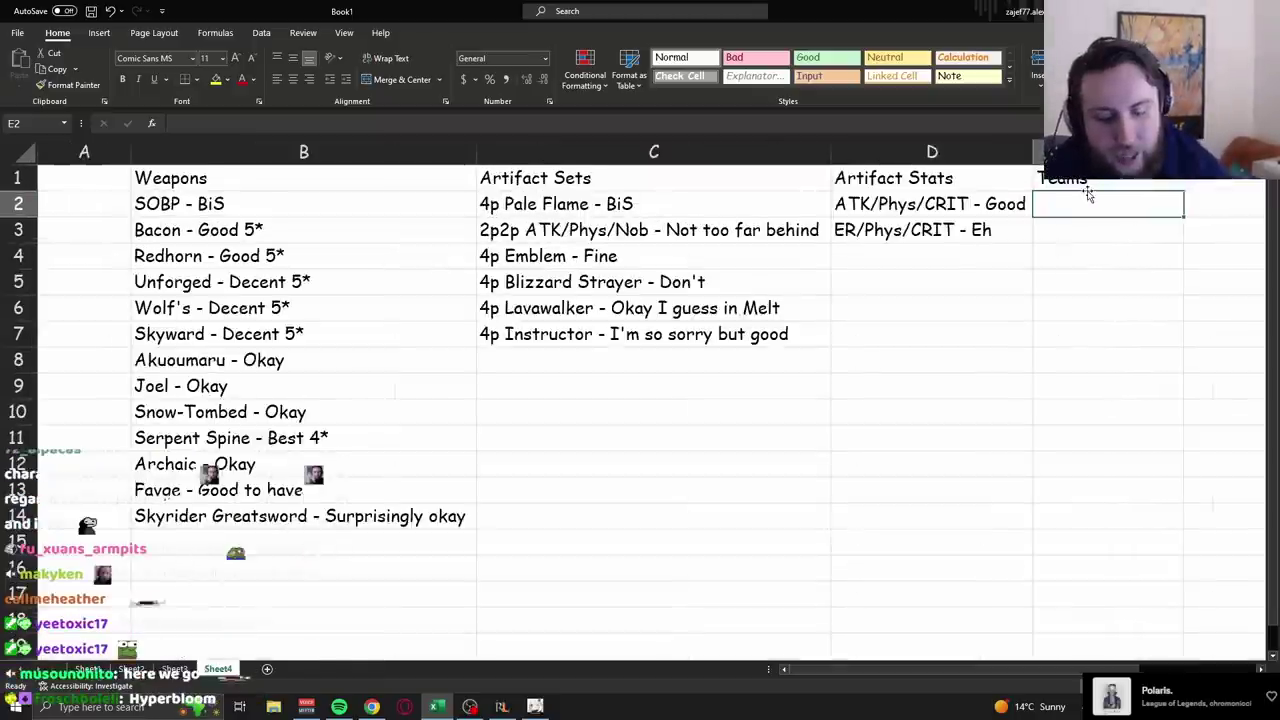
List "Hyper - Highest personal DMG, meh team" in E2 and "Eula/Raiden - Would be better without Eula" in E3 under Teams.
text(Hyper)
key(Return)
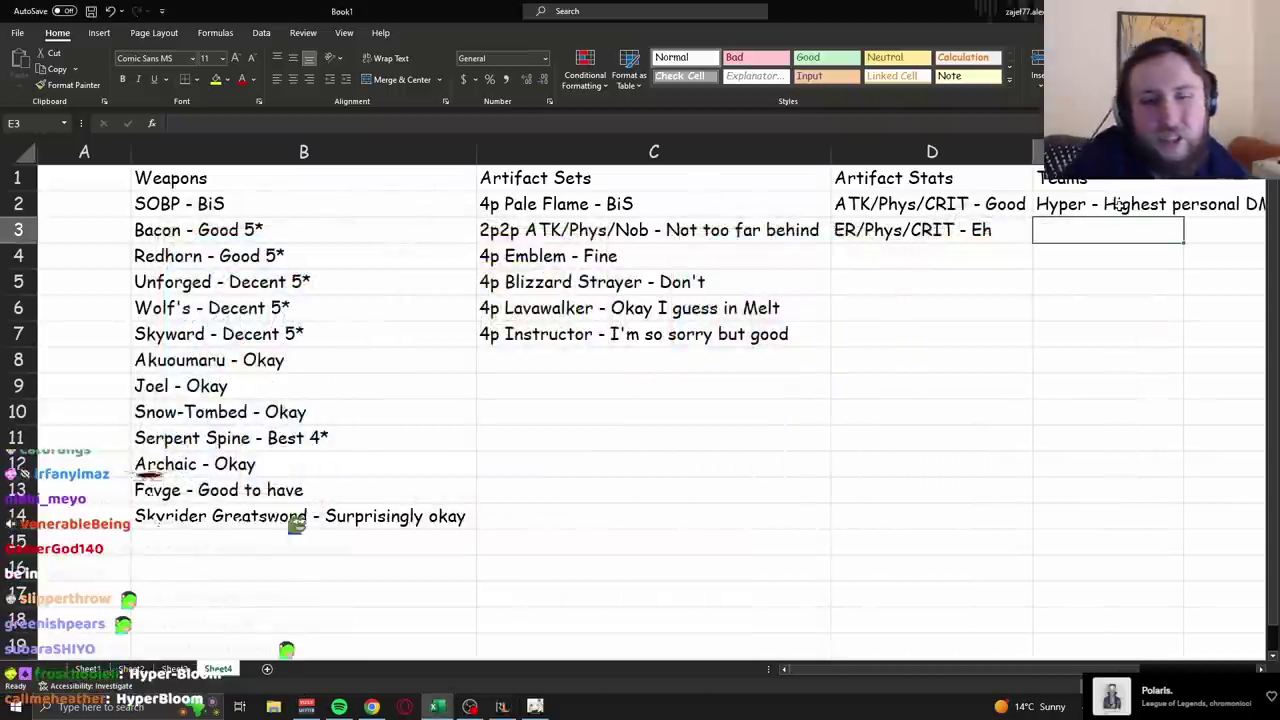
scroll(1090, 222, down, 1)
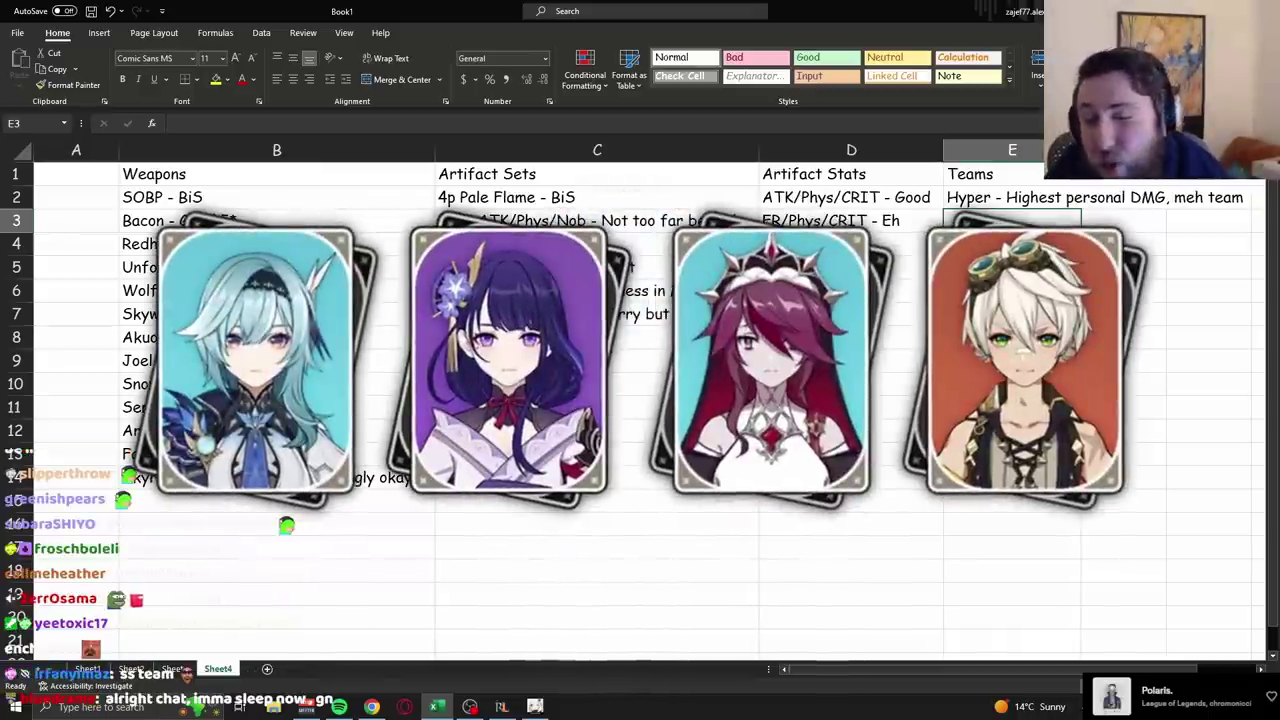
text(Eula/Raiden - )
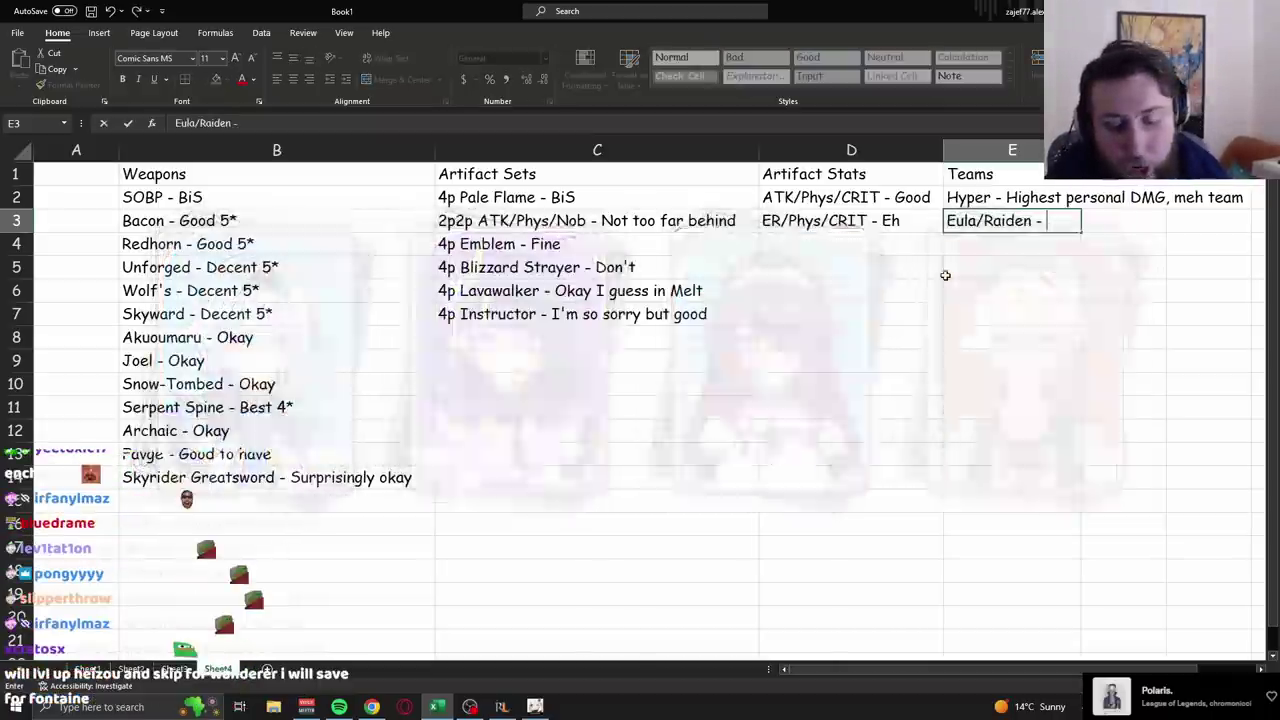
text(Would be better w)
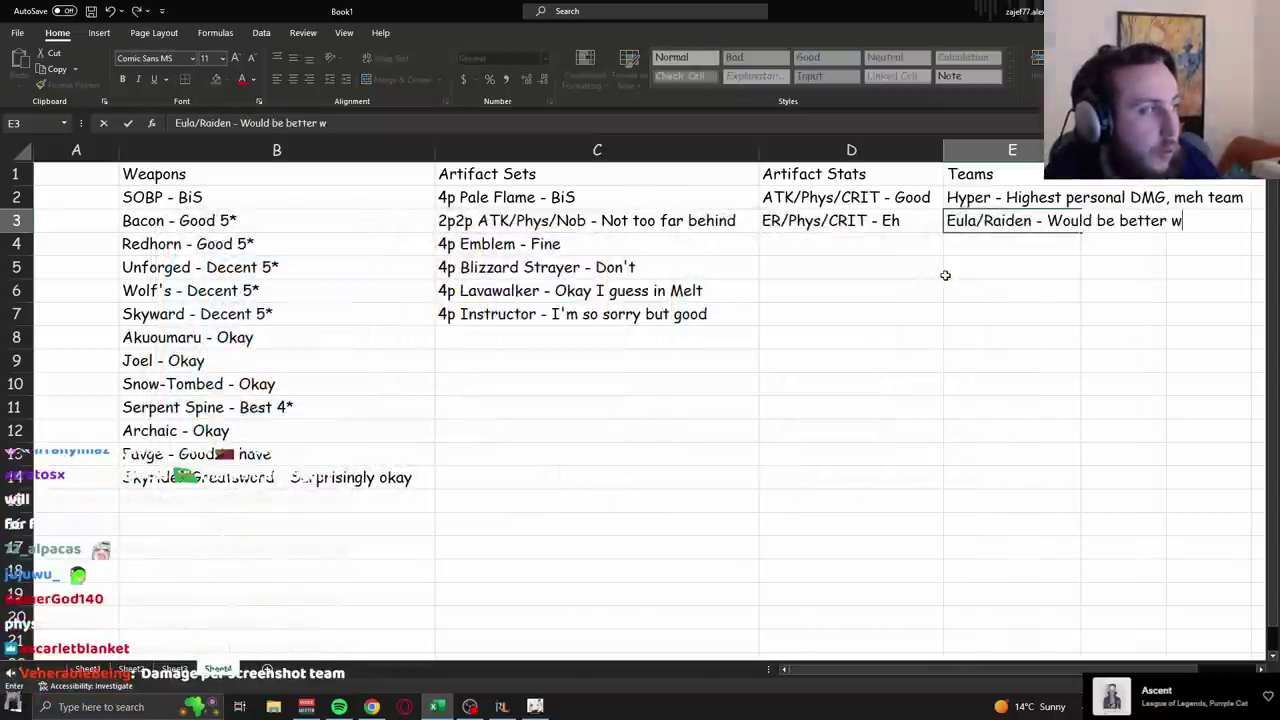
text(ithout Eula)
key(Return)
click(1012, 228)
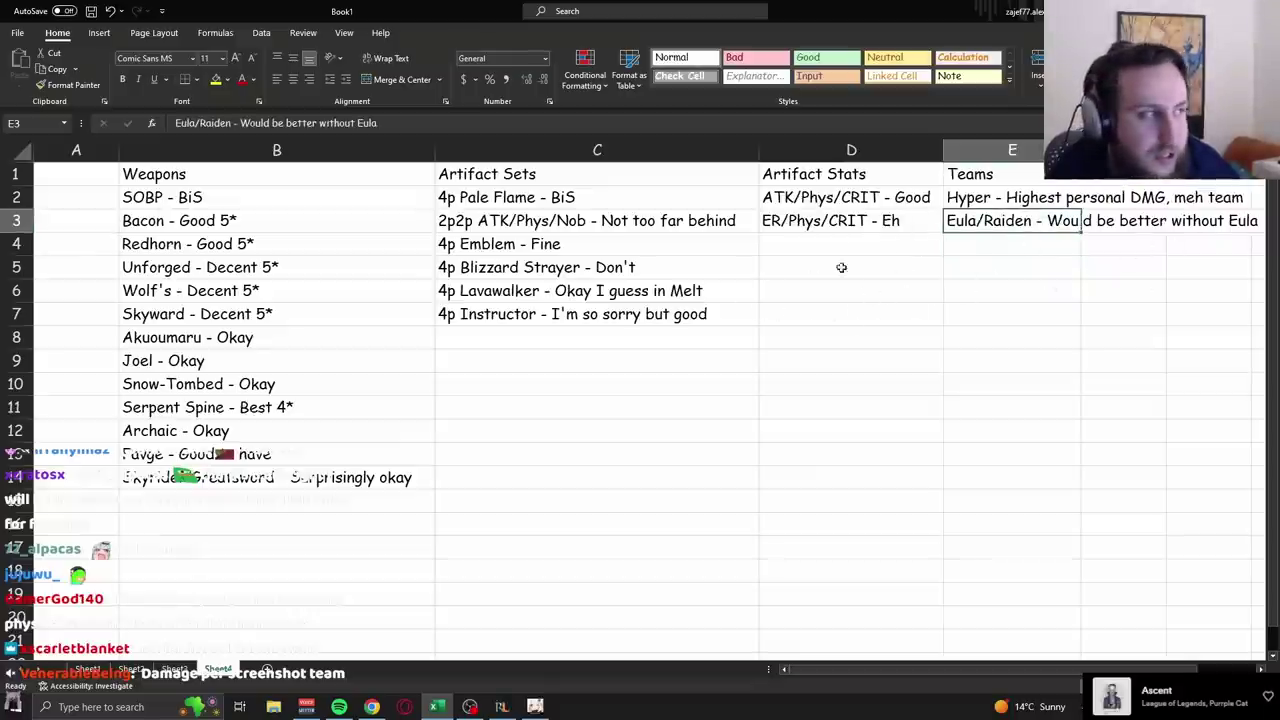
Add "Eula/Shenhe - Also pretty good for an Eula team" in E4 of the Teams column.
click(998, 247)
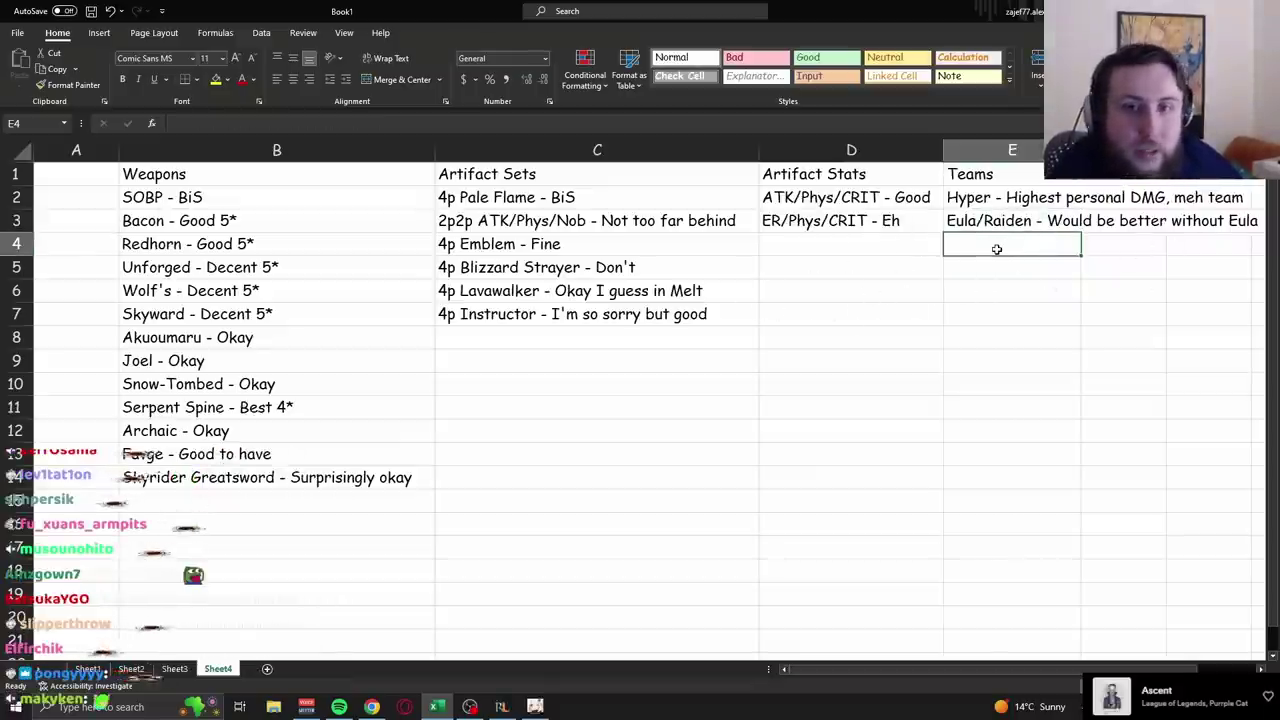
scroll(997, 249, down, 1)
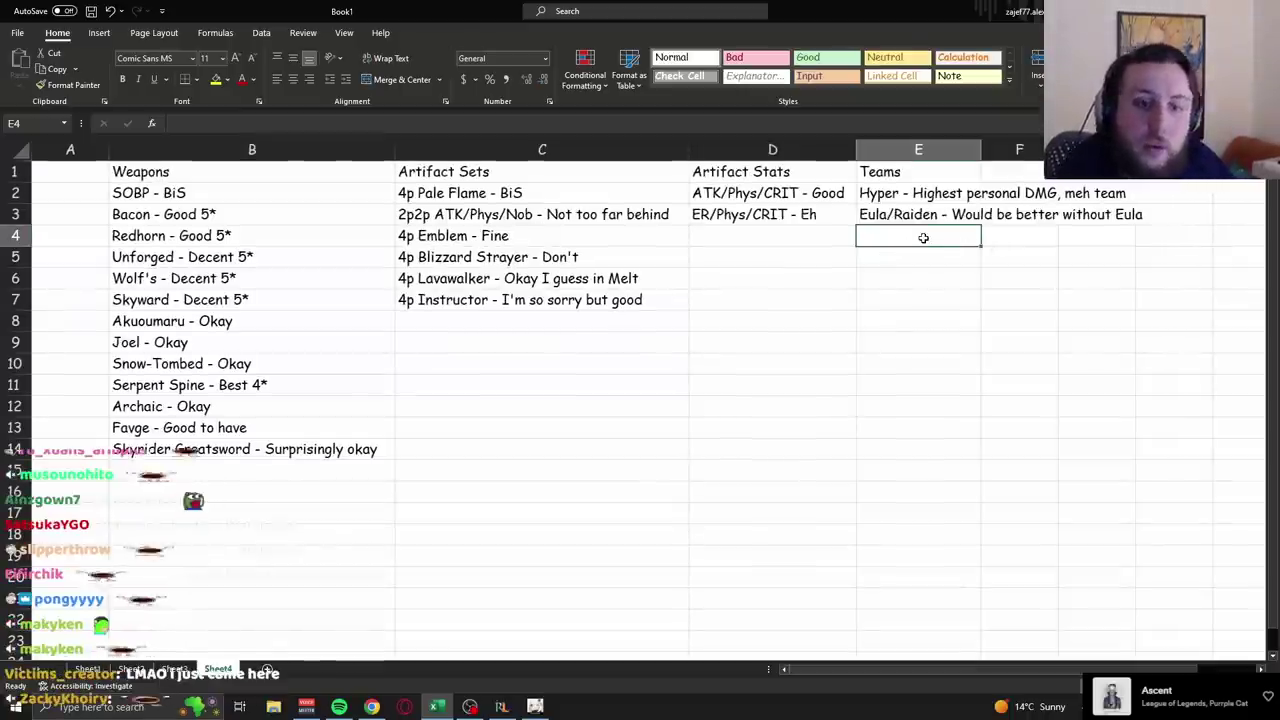
text(E)
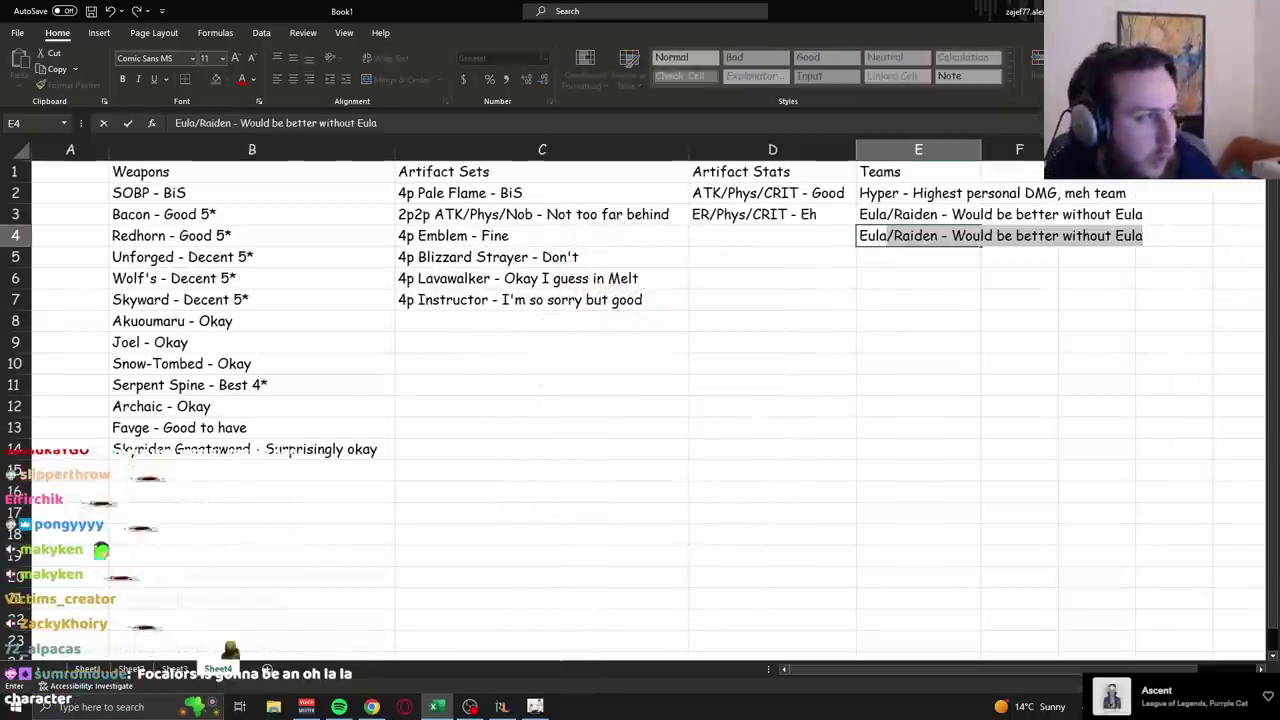
text(ula/Shenhe)
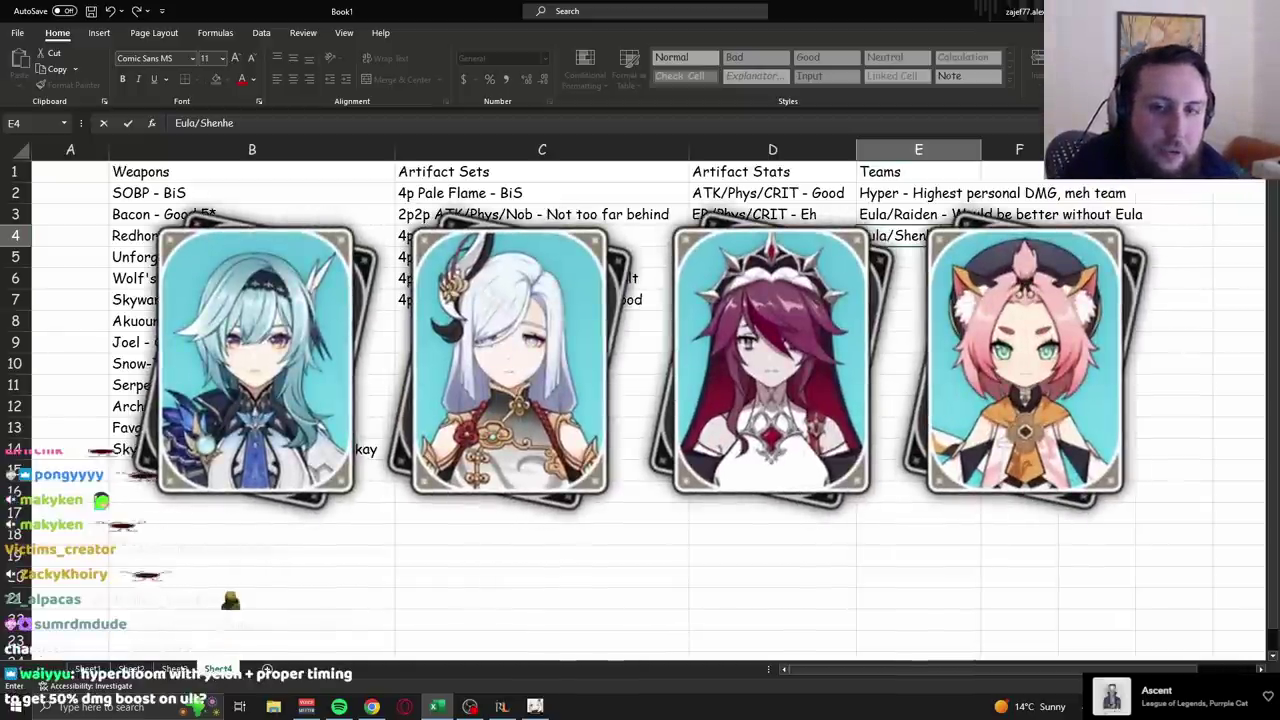
text( - Also pretty good for an Eula team)
key(Return)
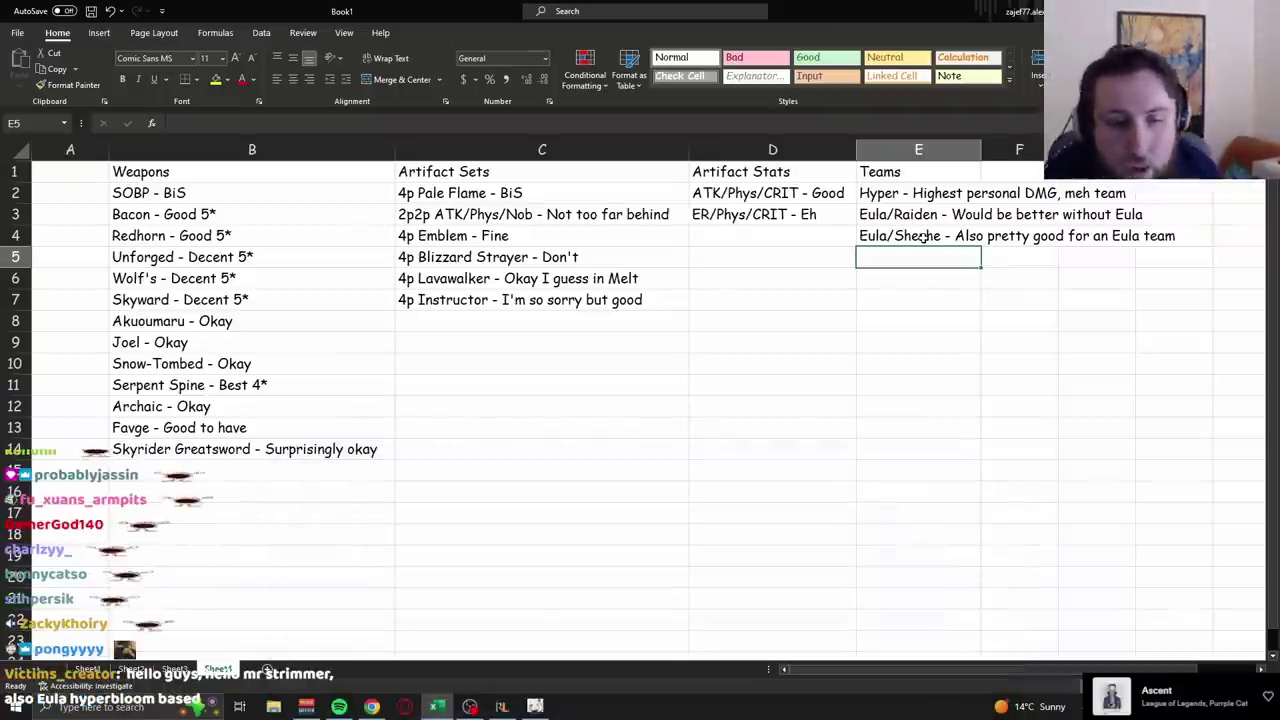
Add "Reverse Melt - Others are better but it works" in E5 and "Hyperbloom - Not ideal but works" in E6.
text(Reve)
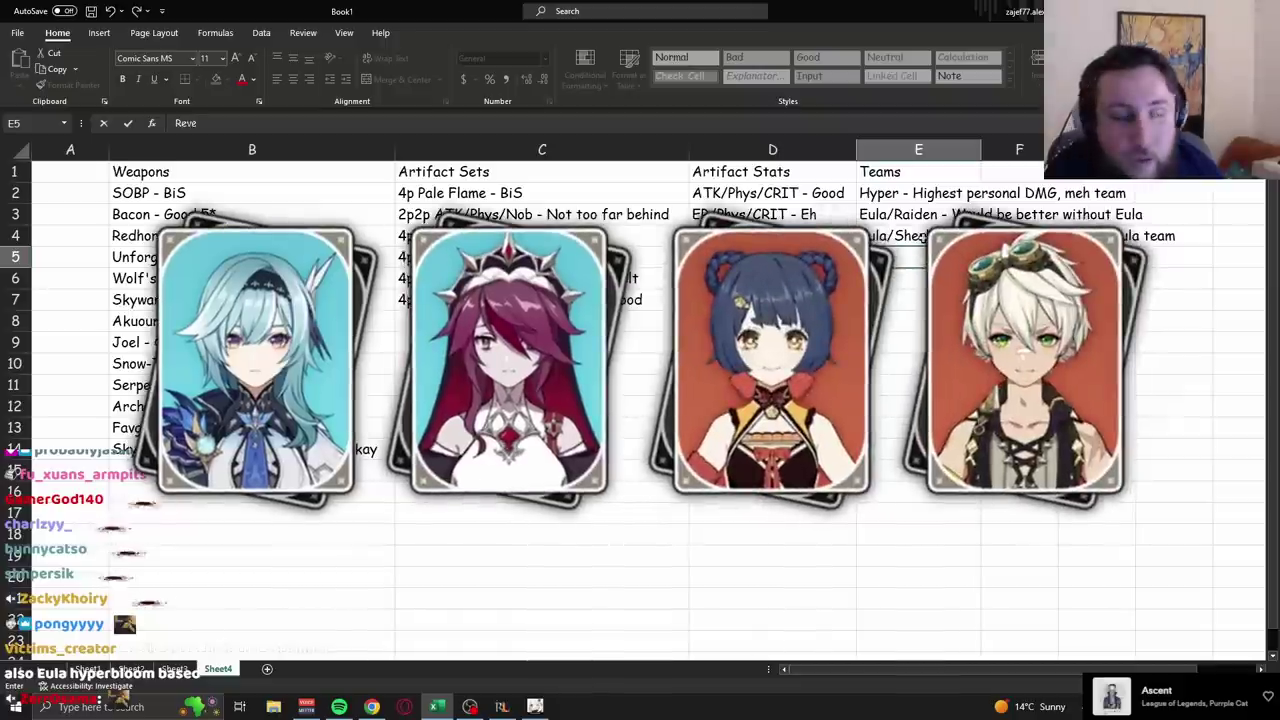
text(rse Melt - Others are better b)
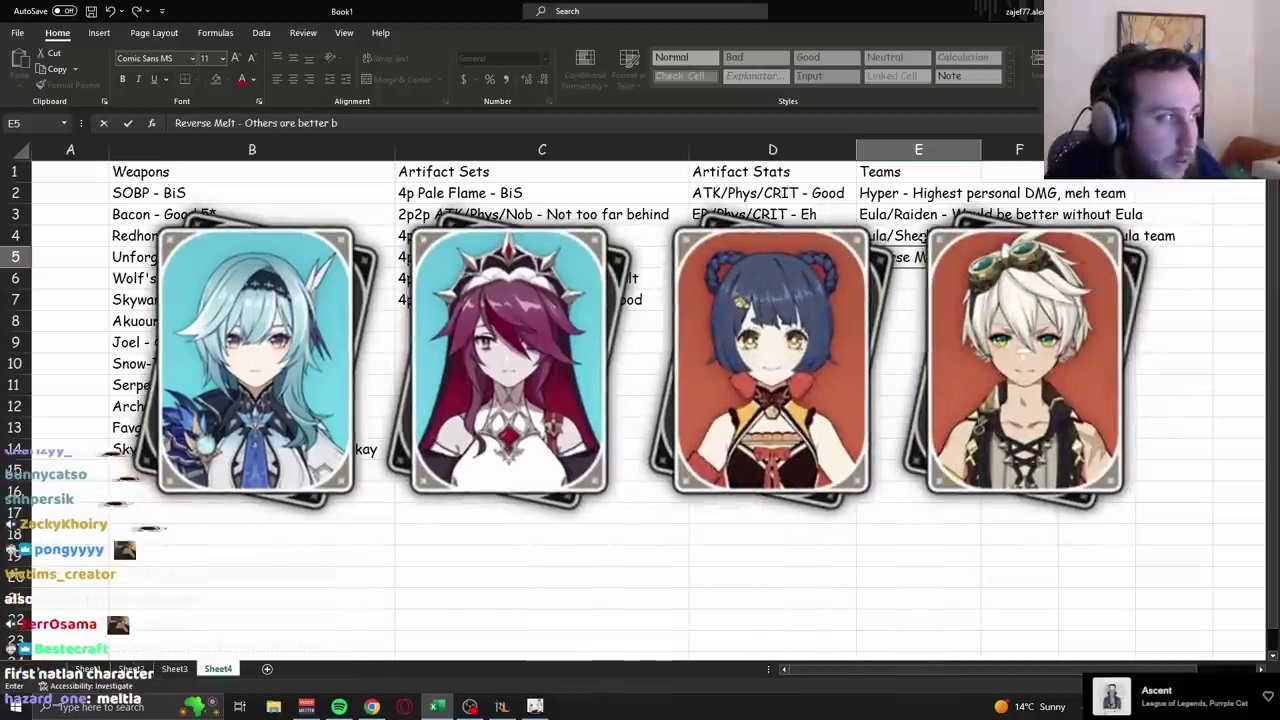
text(ut it works)
key(Return)
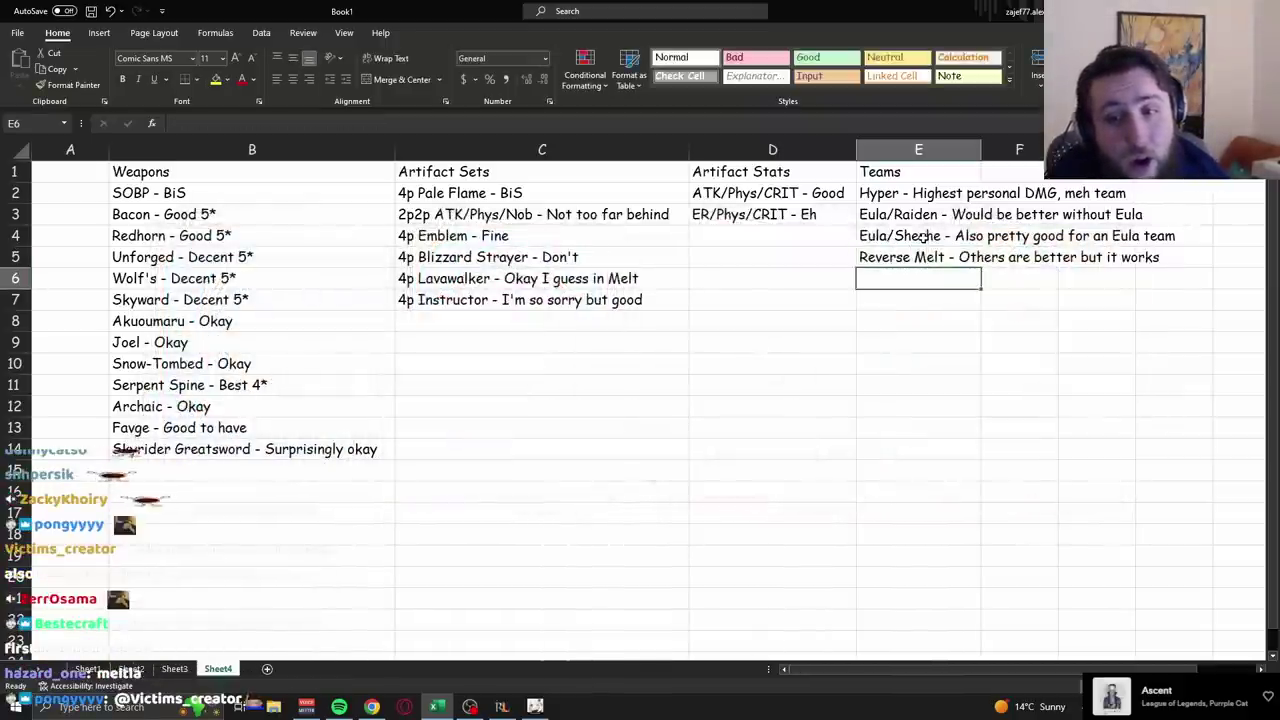
text(Hyperbloom - Not ideal but works)
key(Return)
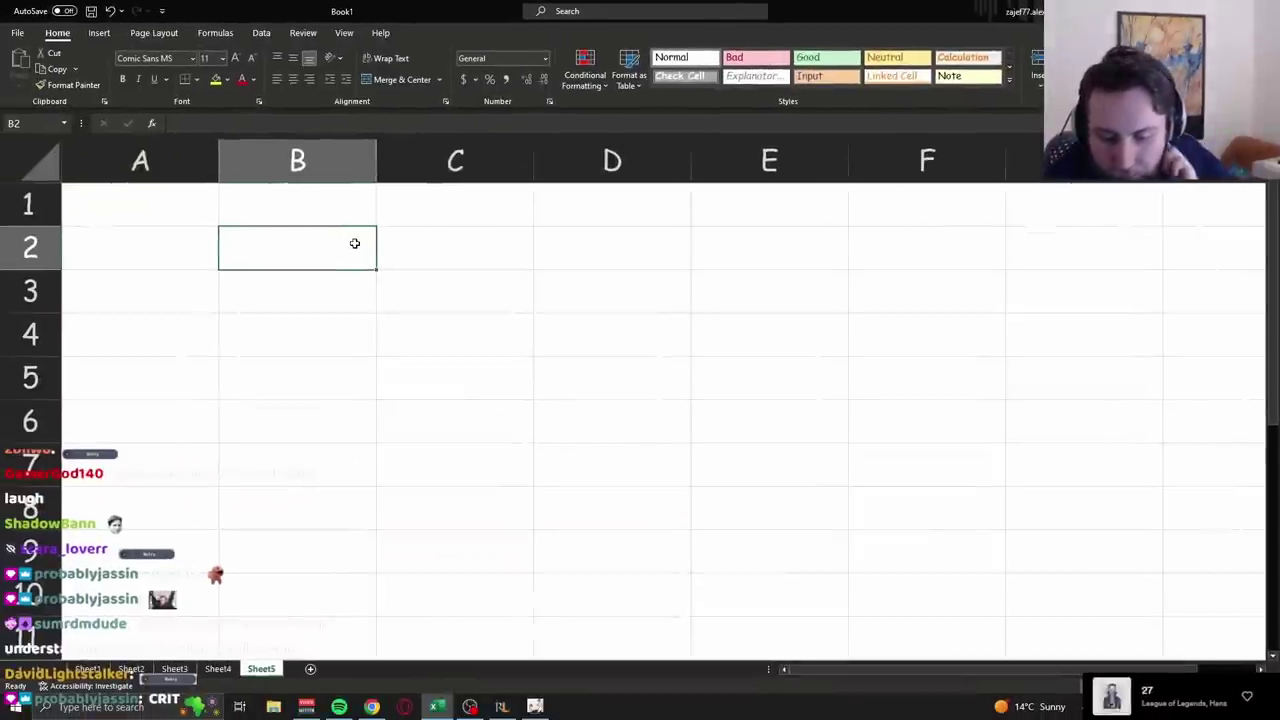
On the blank Sheet5, enter a crit rate of 50% in B2 and a crit damage of 100% in C2.
text(50%)
key(Tab)
text(100%)
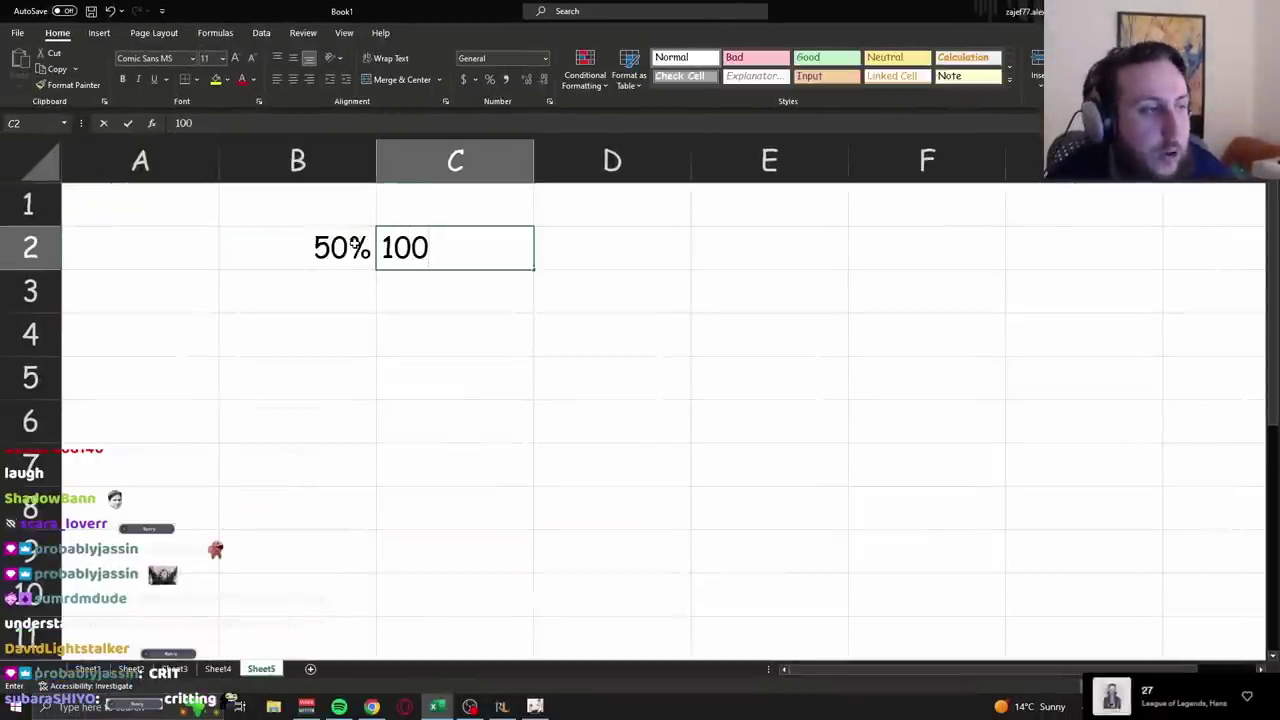
key(Return)
key(Down)
key(Down)
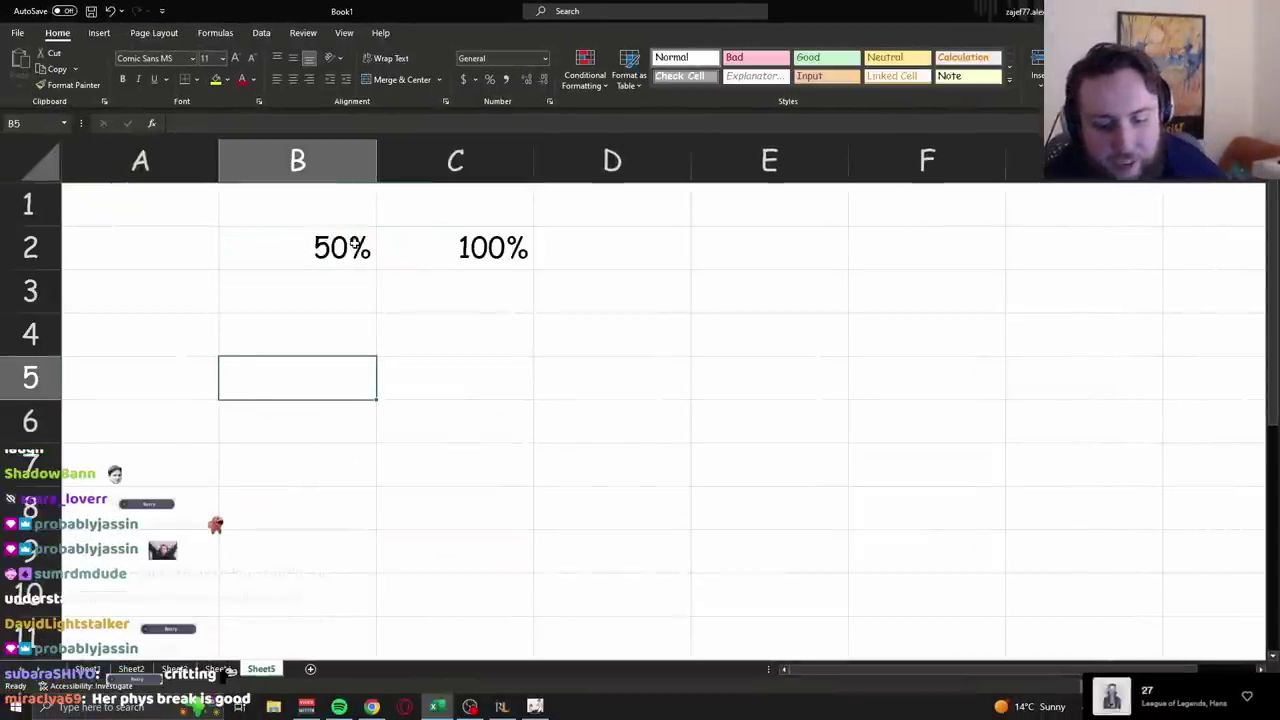
Fill B5:C6 with the non-crit outcome, 50% and 1, and the crit outcome, 50% and 2, linked to the values in row 2.
text(50%)
key(Tab)
text(1)
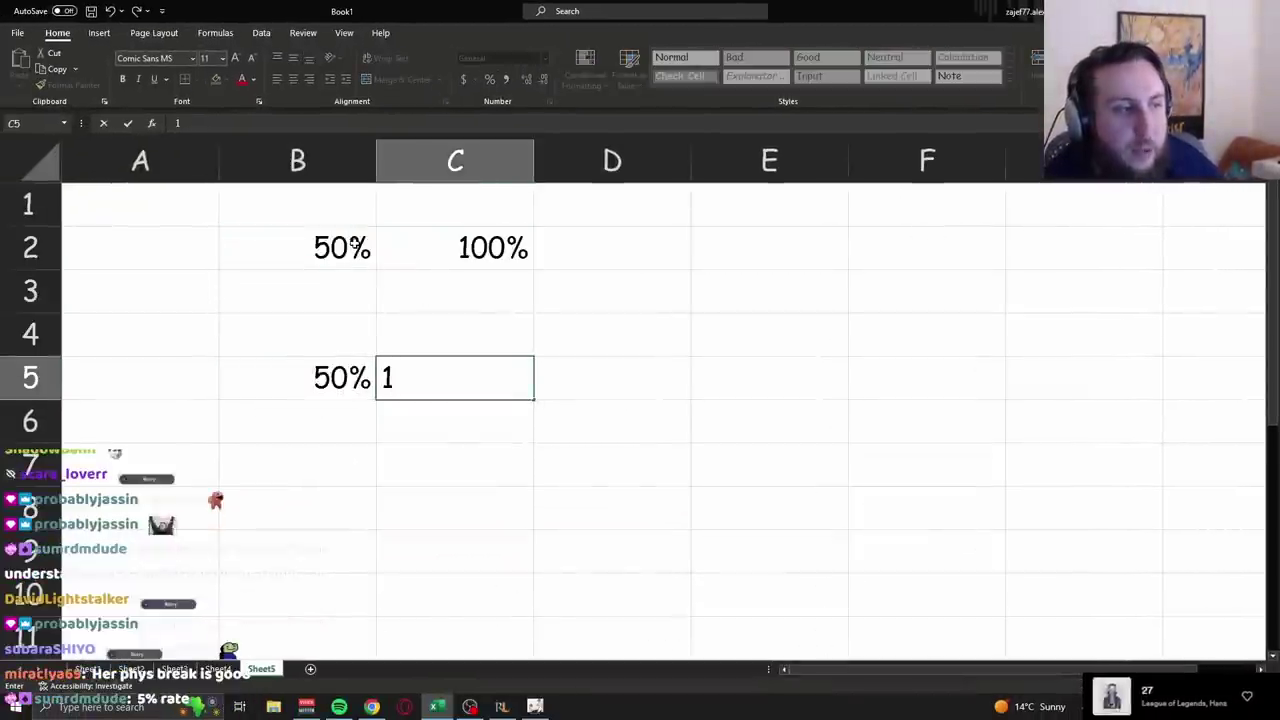
key(Return)
text(50%)
key(Tab)
click(445, 233)
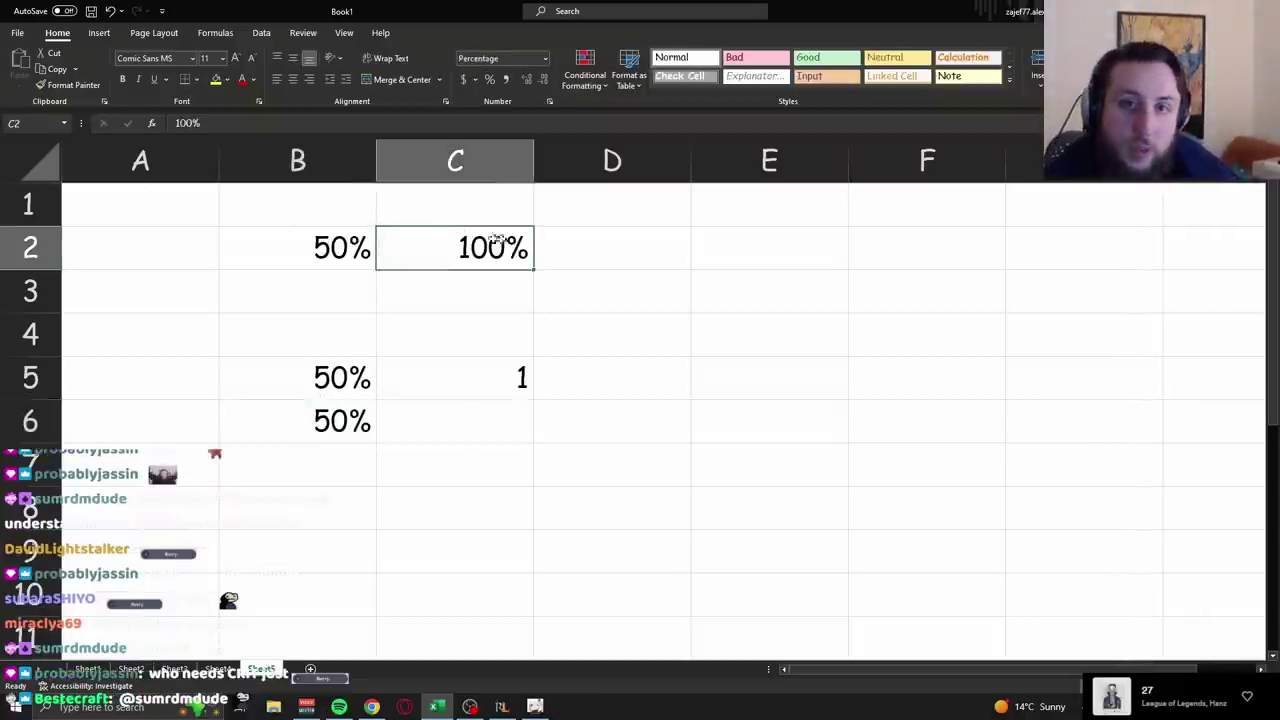
click(480, 414)
text(2)
key(Return)
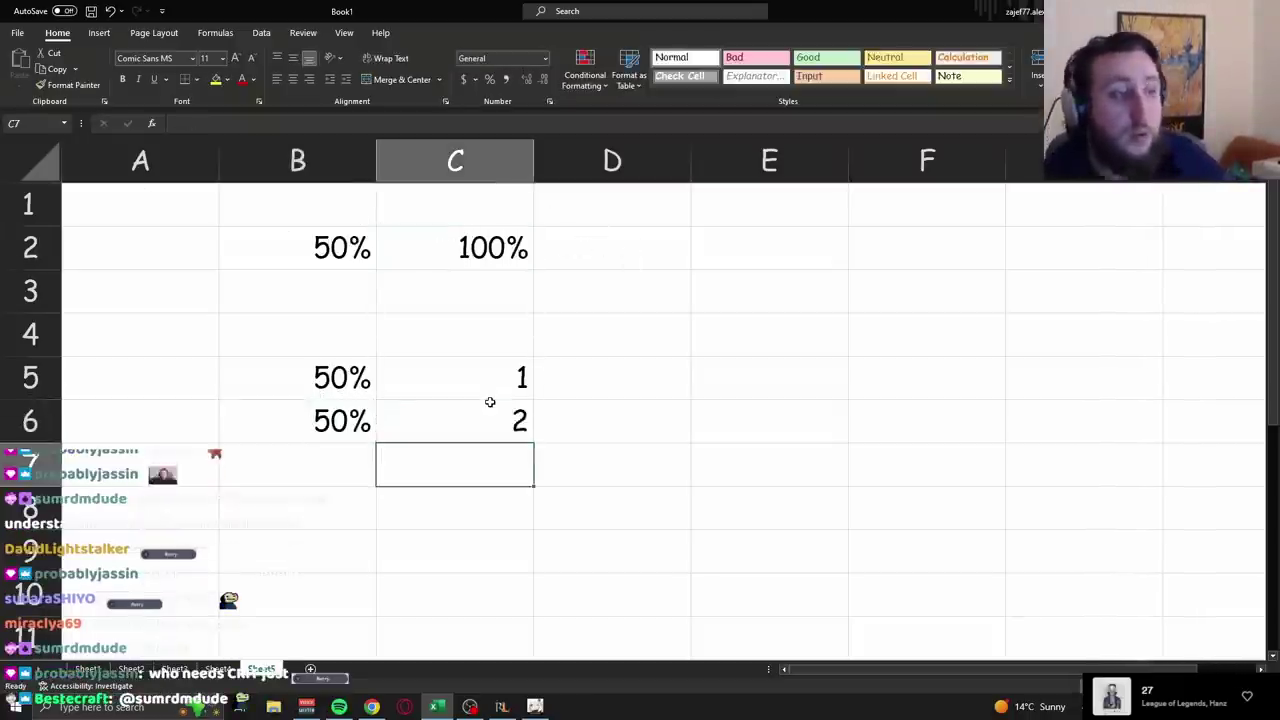
Calculate the probability-weighted average damage multiplier in C8 with =SUM(B5:B6*C5:C6).
key(Left)
text(=AVERAGE(C5:C6))
key(Return)
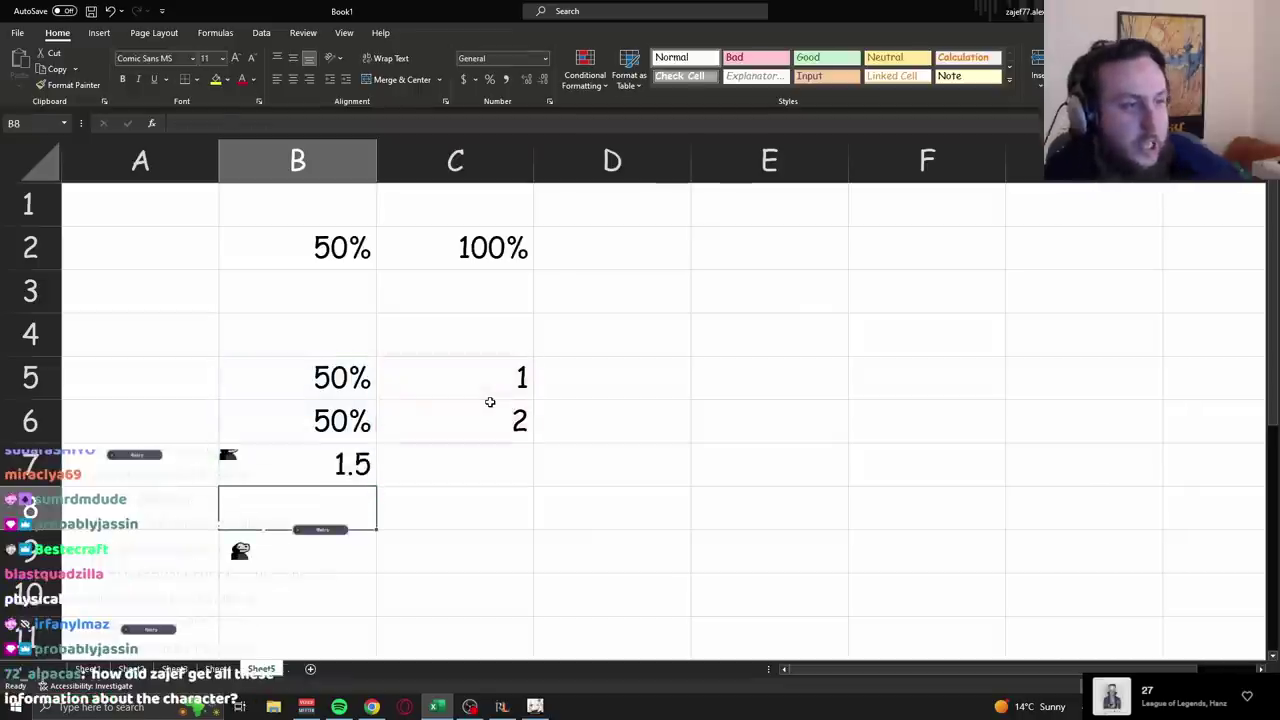
Set the crit rate in B2 to 40%.
click(300, 250)
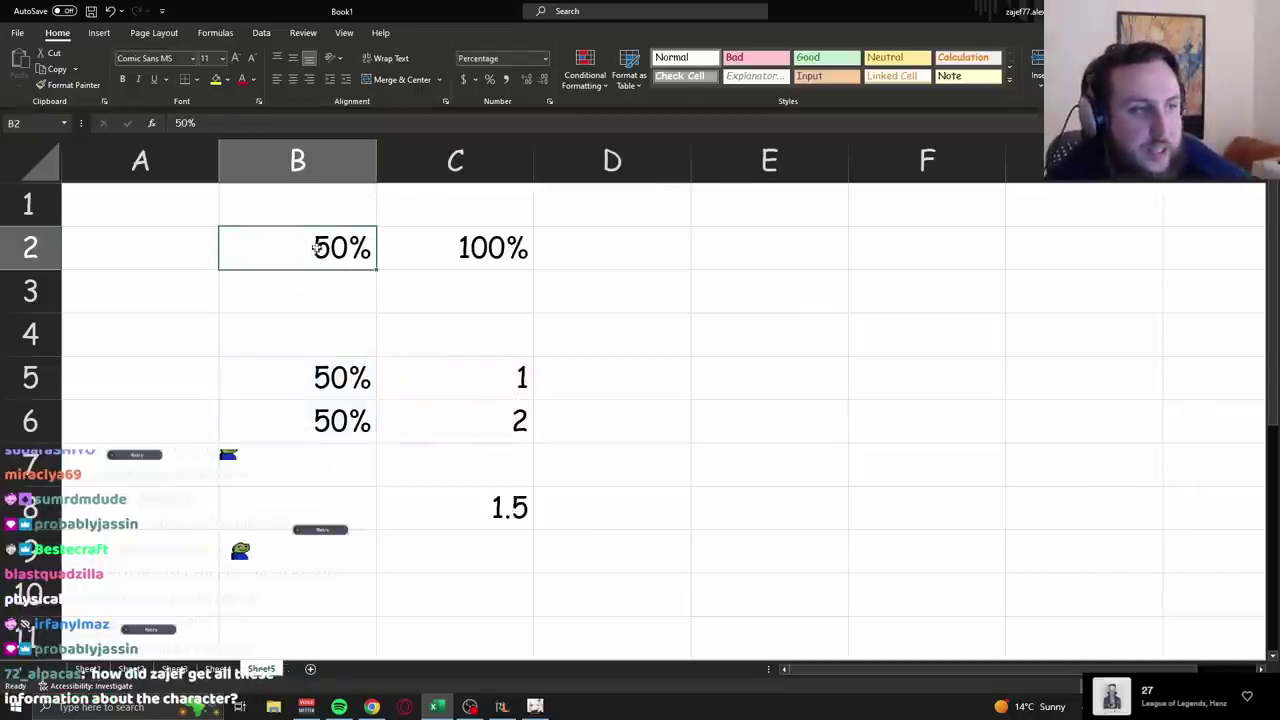
text(40)
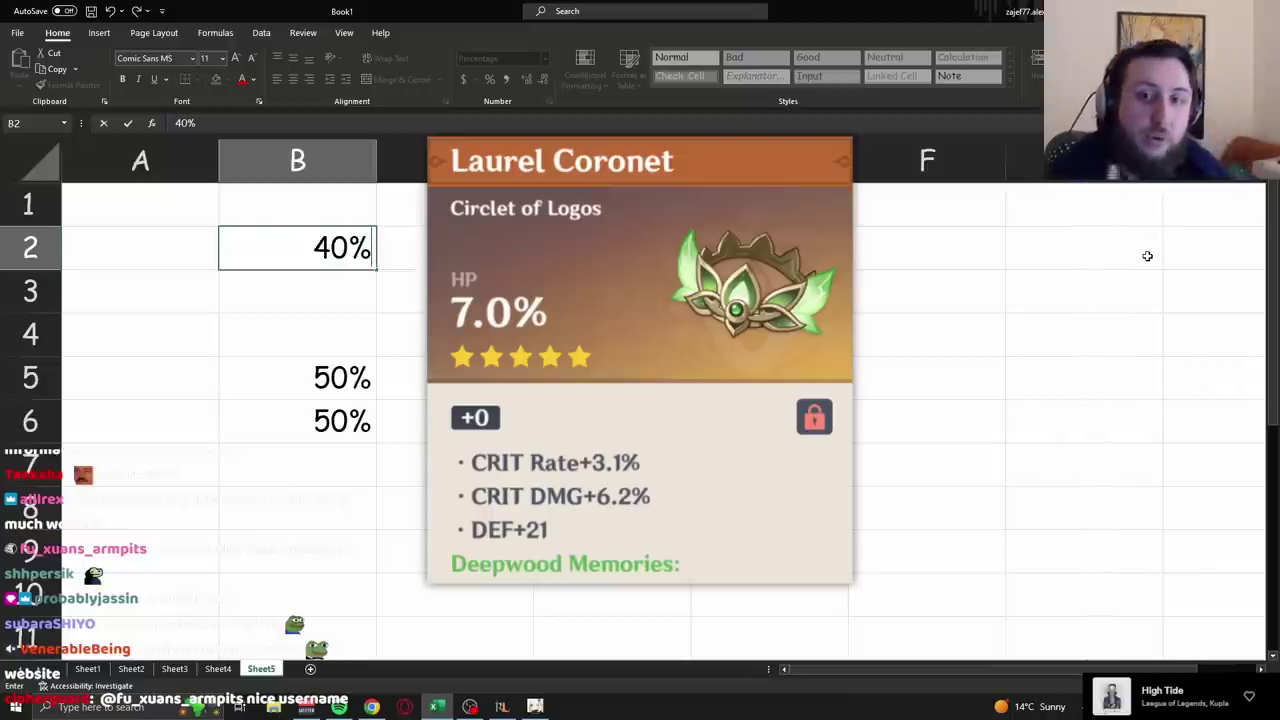
key(Tab)
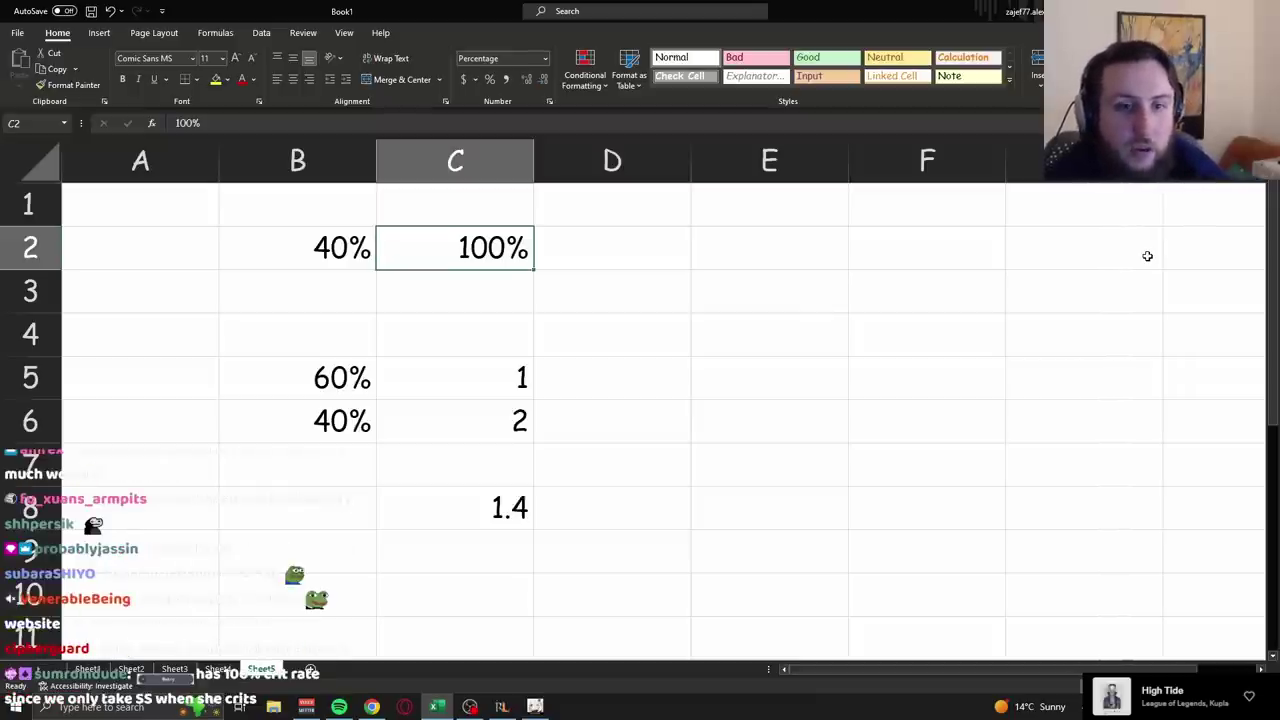
Set the crit damage in C2 to 120% and select the average multiplier in C8 to check it.
key(F2)
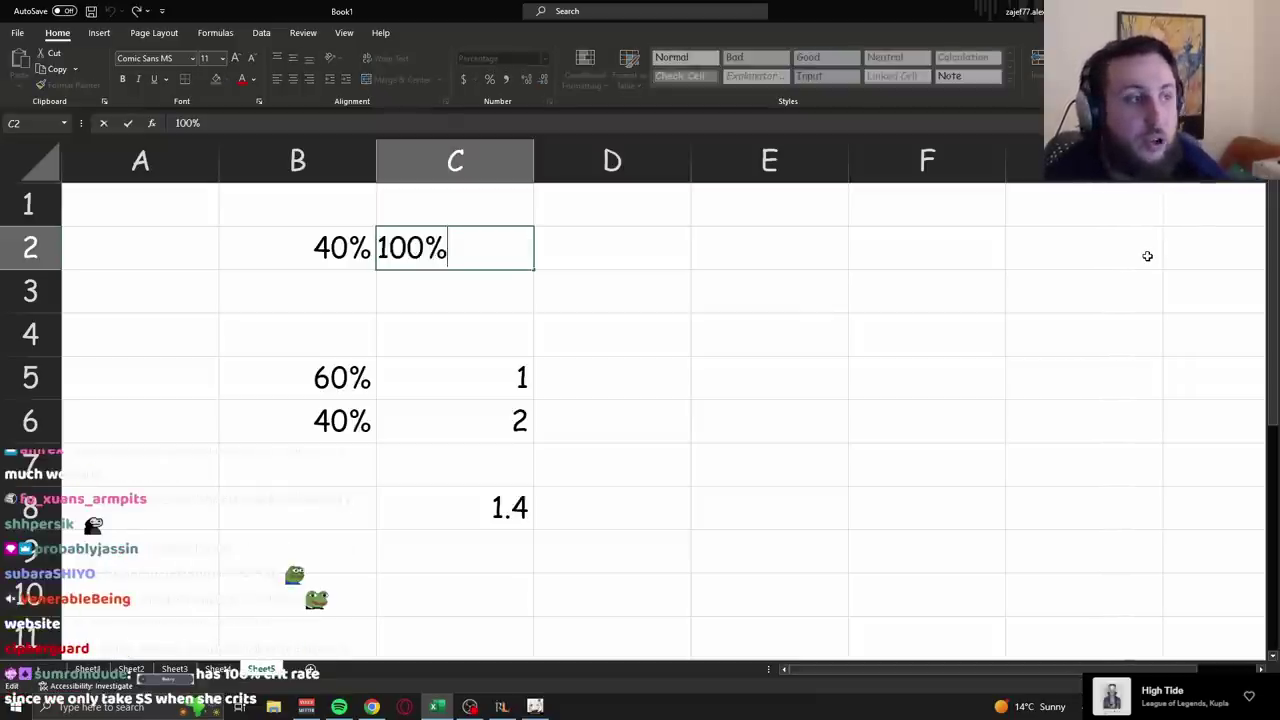
key(Left)
key(Left)
key(BackSpace)
text(2)
key(Return)
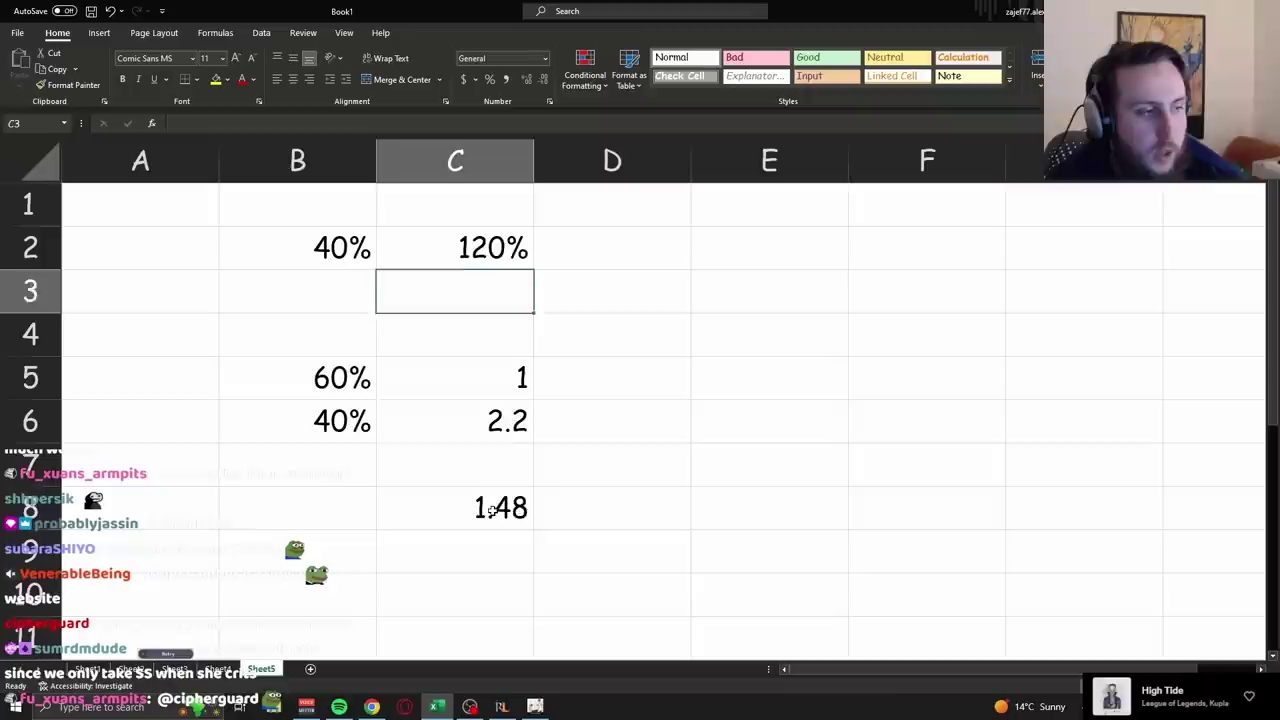
key(Down)
key(Down)
key(Down)
key(Down)
key(Down)
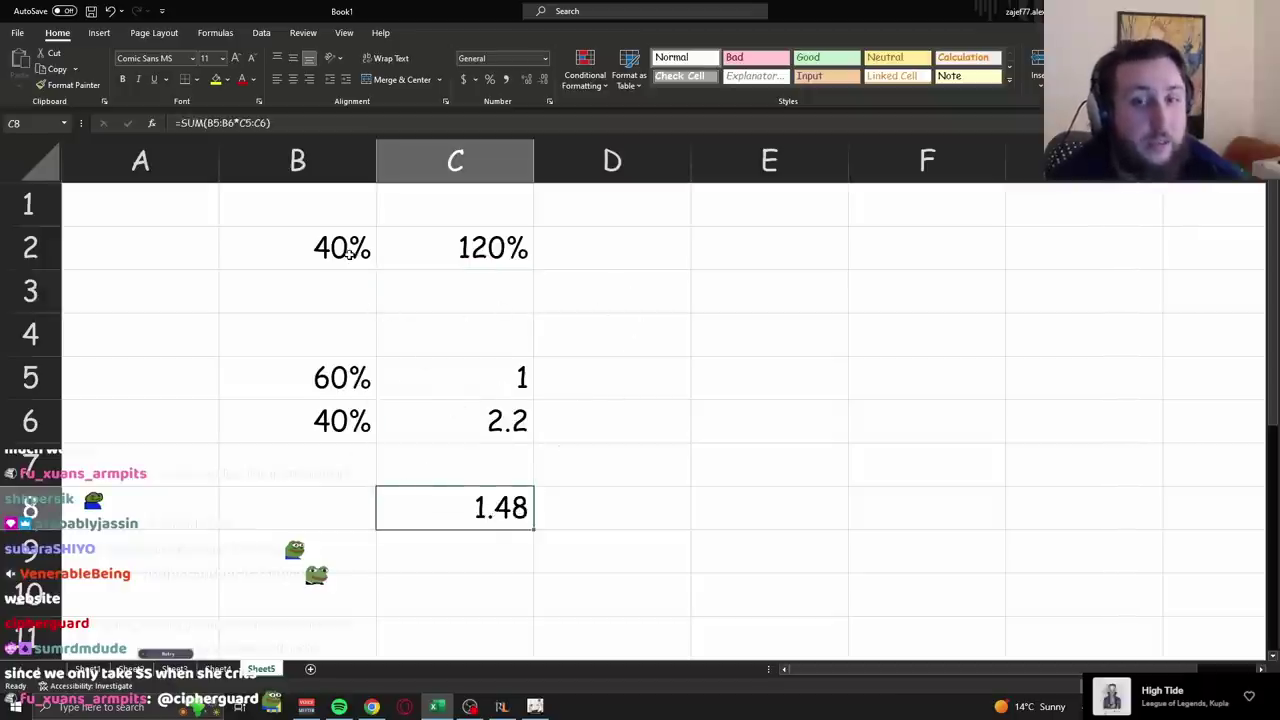
Override the outcome probabilities with 0% in B5 and 100% in B6, and select C8 to check the average multiplier.
click(348, 254)
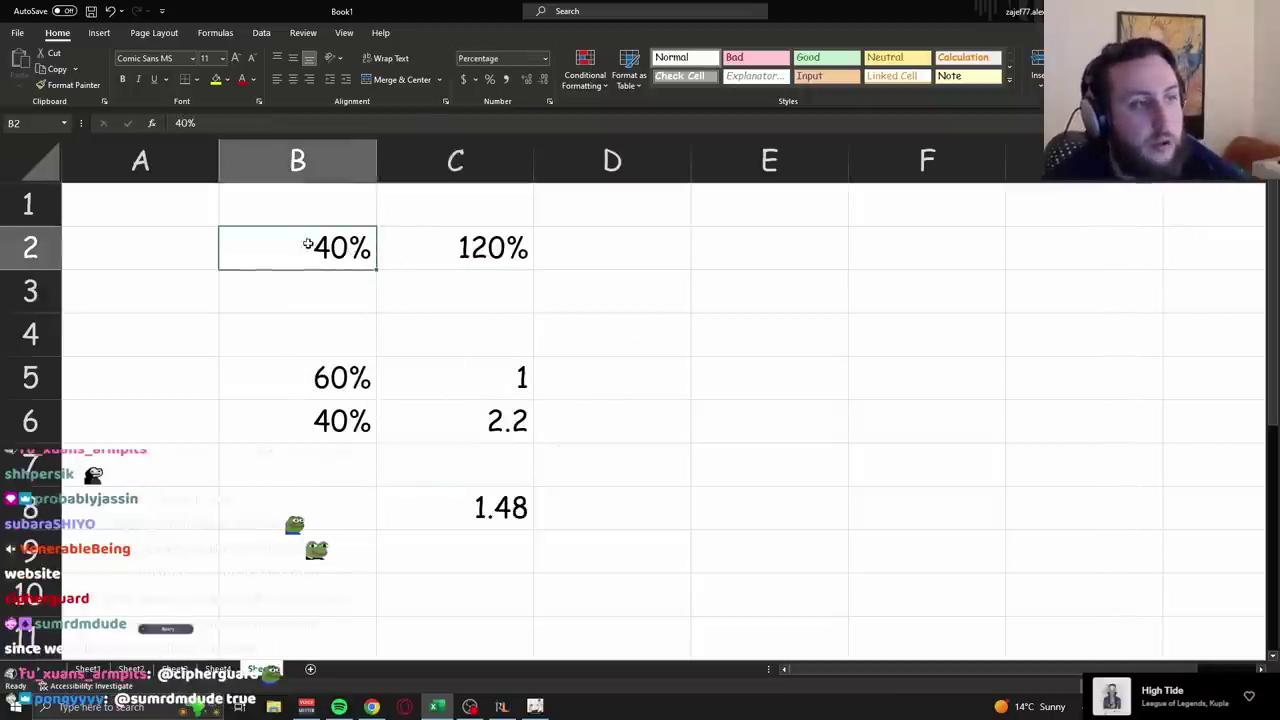
click(457, 500)
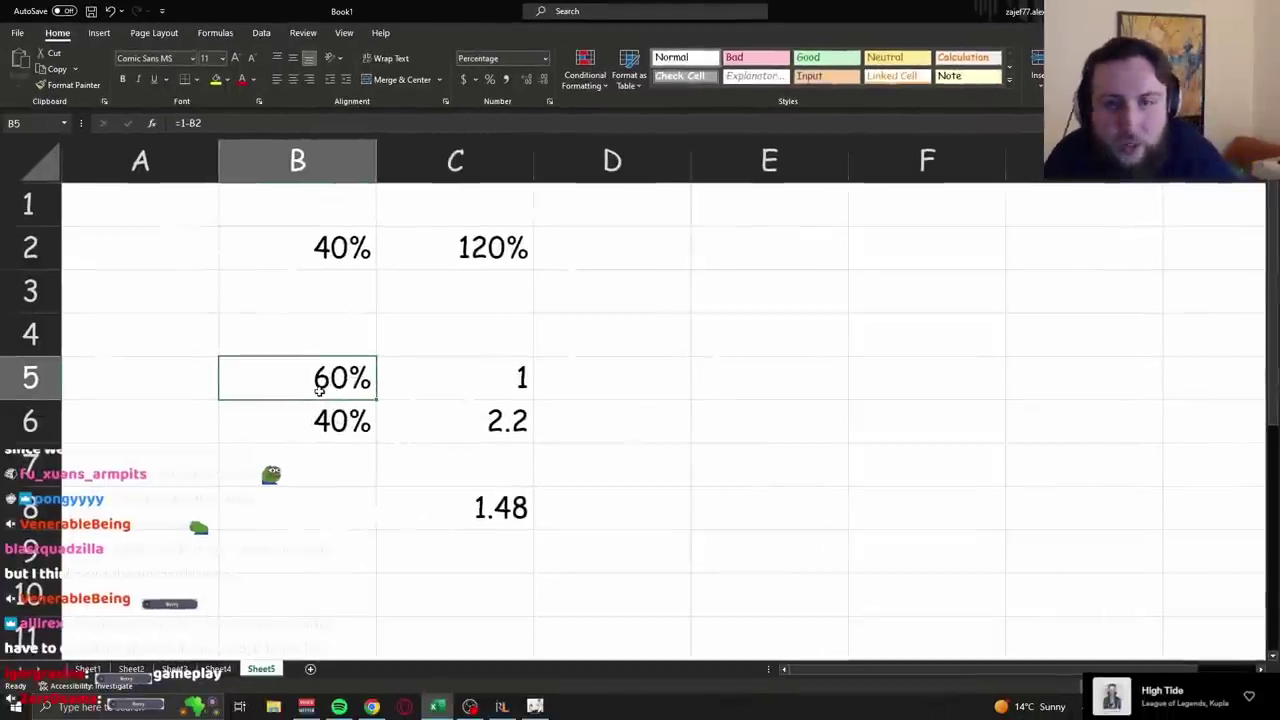
text(0)
key(Return)
text(100)
key(Return)
click(467, 507)
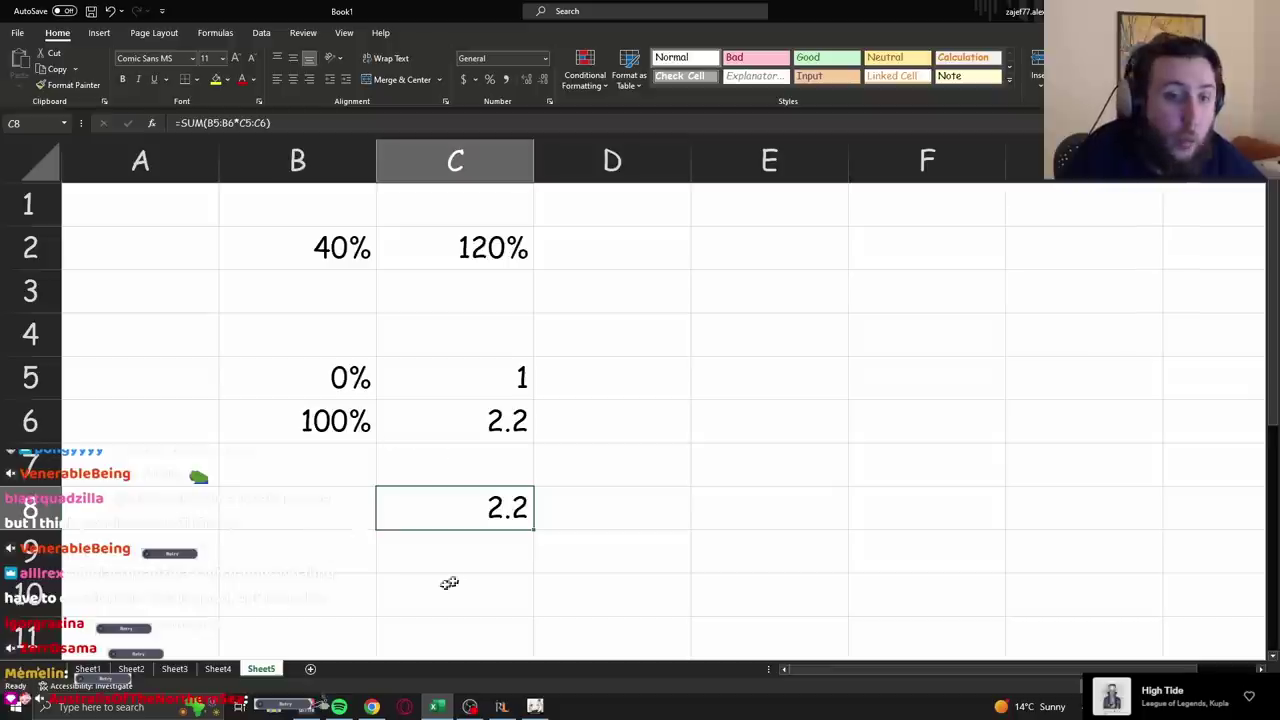
Set the crit rate in B2 to 30%.
click(341, 251)
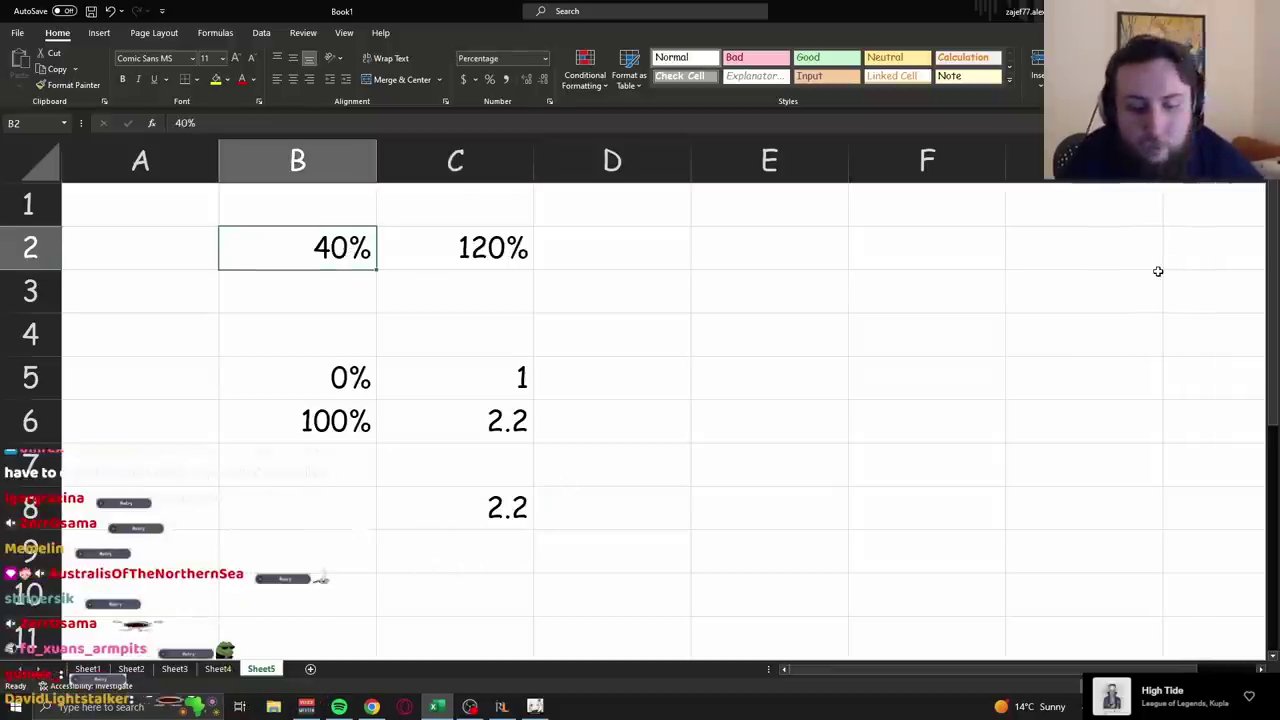
text(30)
key(Return)
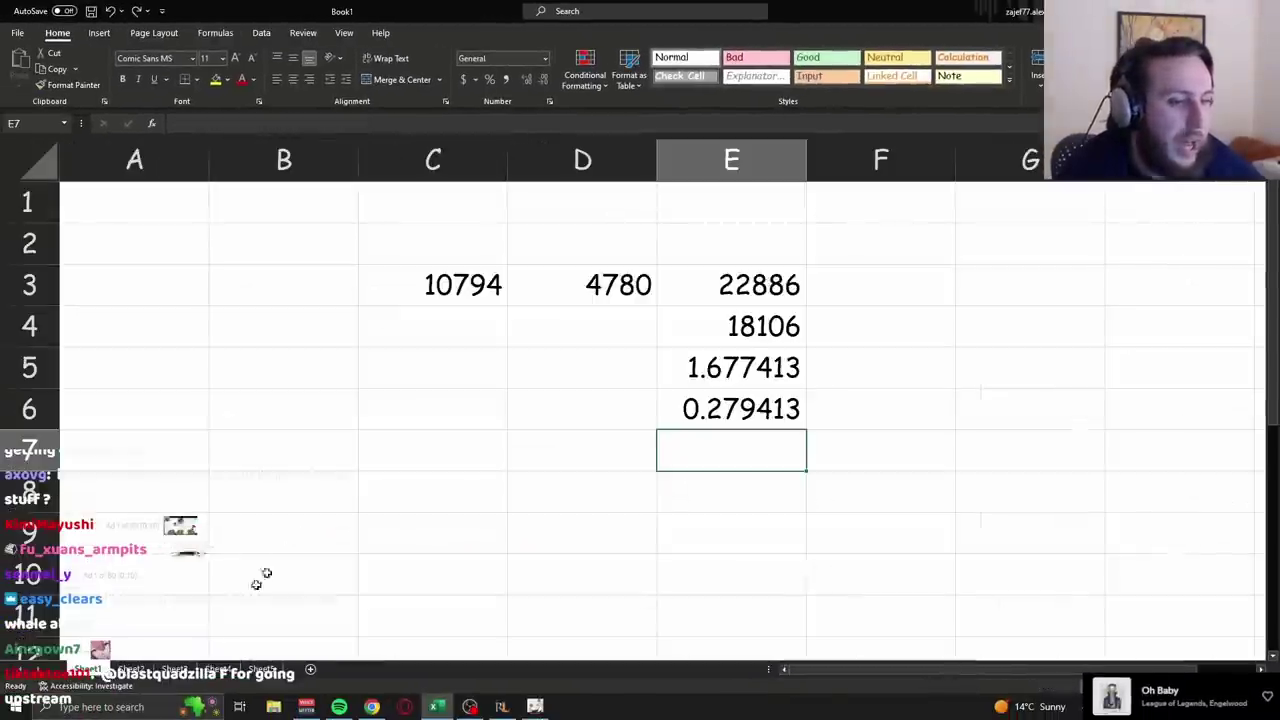
Switch to the browser, open Eula's page from the character archive and examine her constellations.
key(alt+Tab)
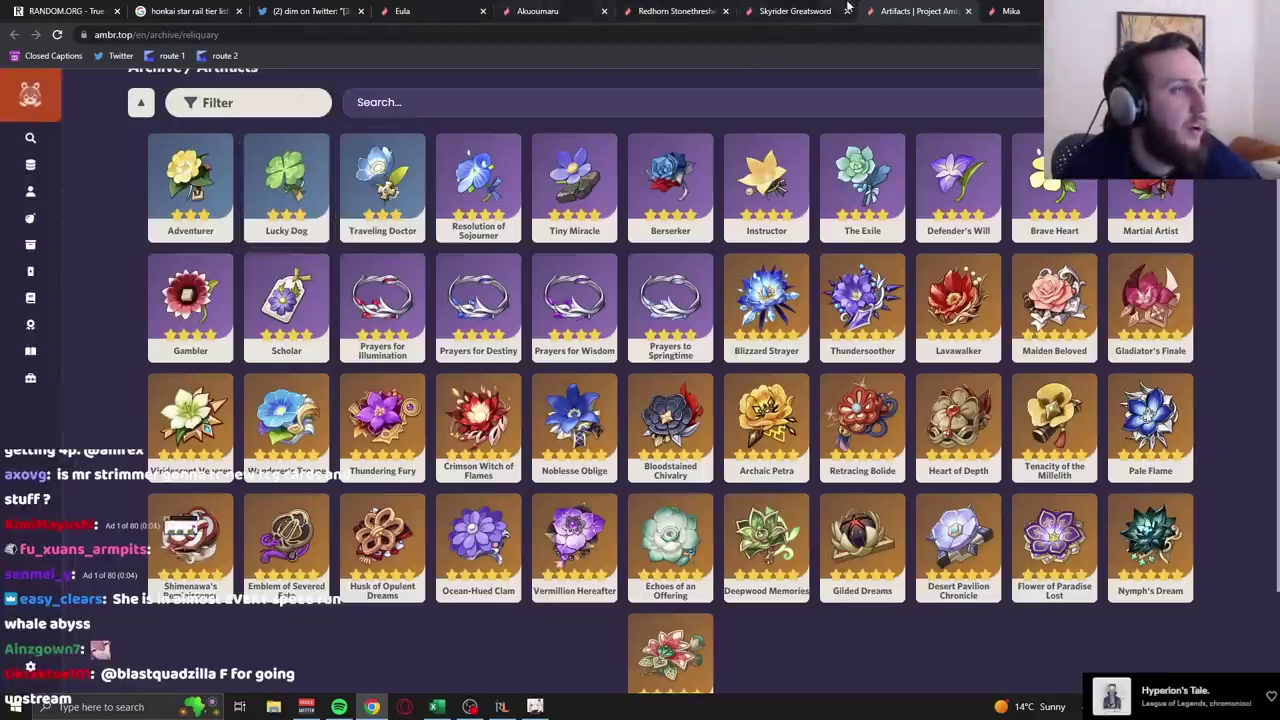
click(410, 11)
click(62, 220)
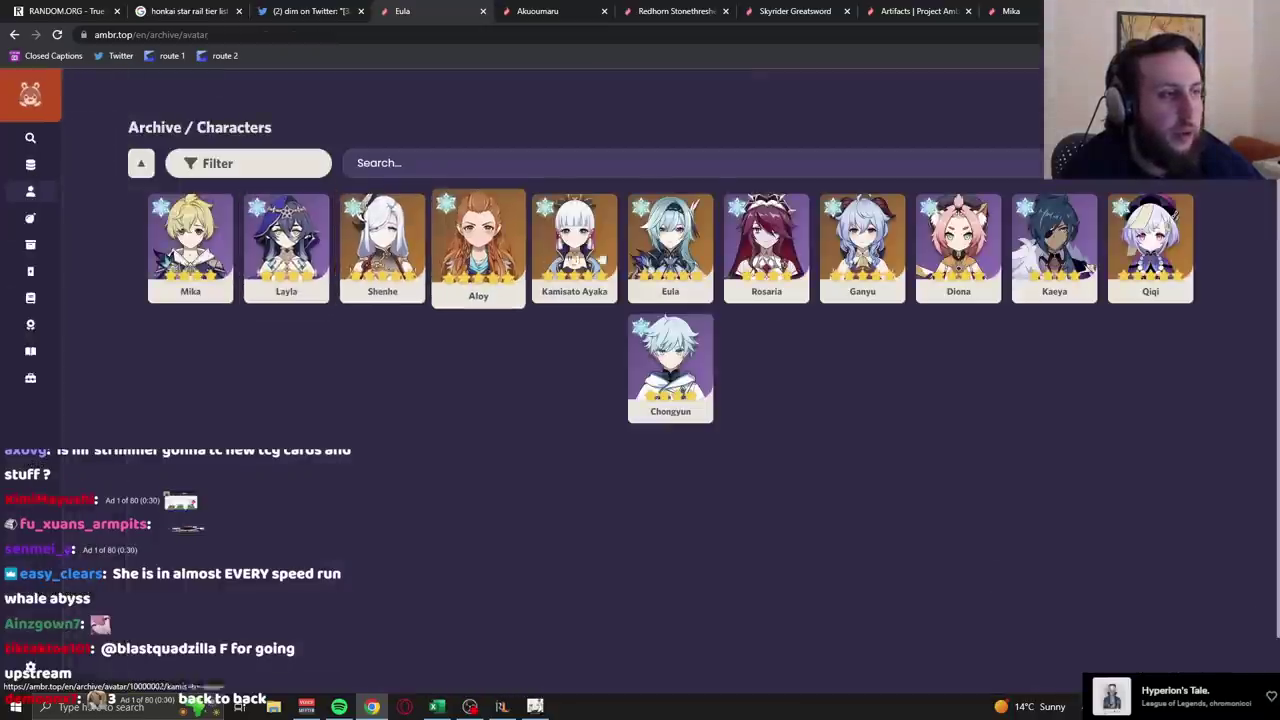
click(670, 250)
click(165, 229)
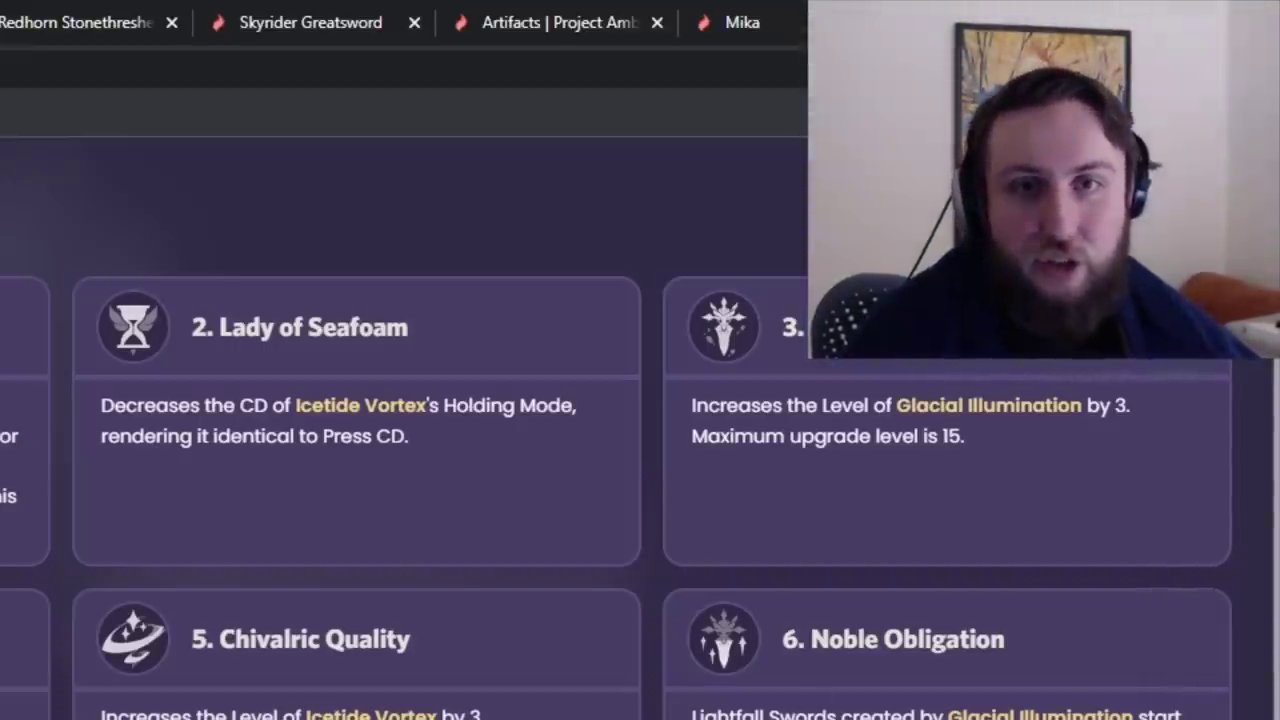
Return to the Excel guide sheet and widen column E to fit the full team descriptions.
key(alt+Tab)
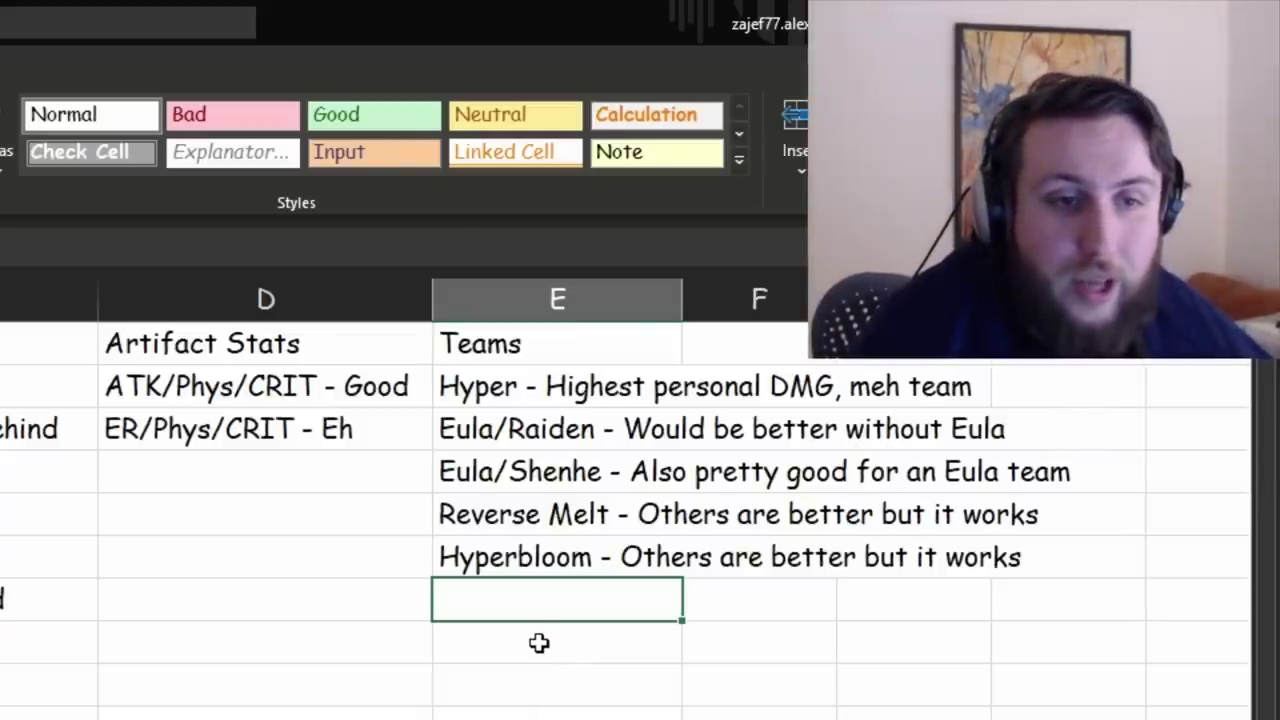
drag(517, 343, 5, 715)
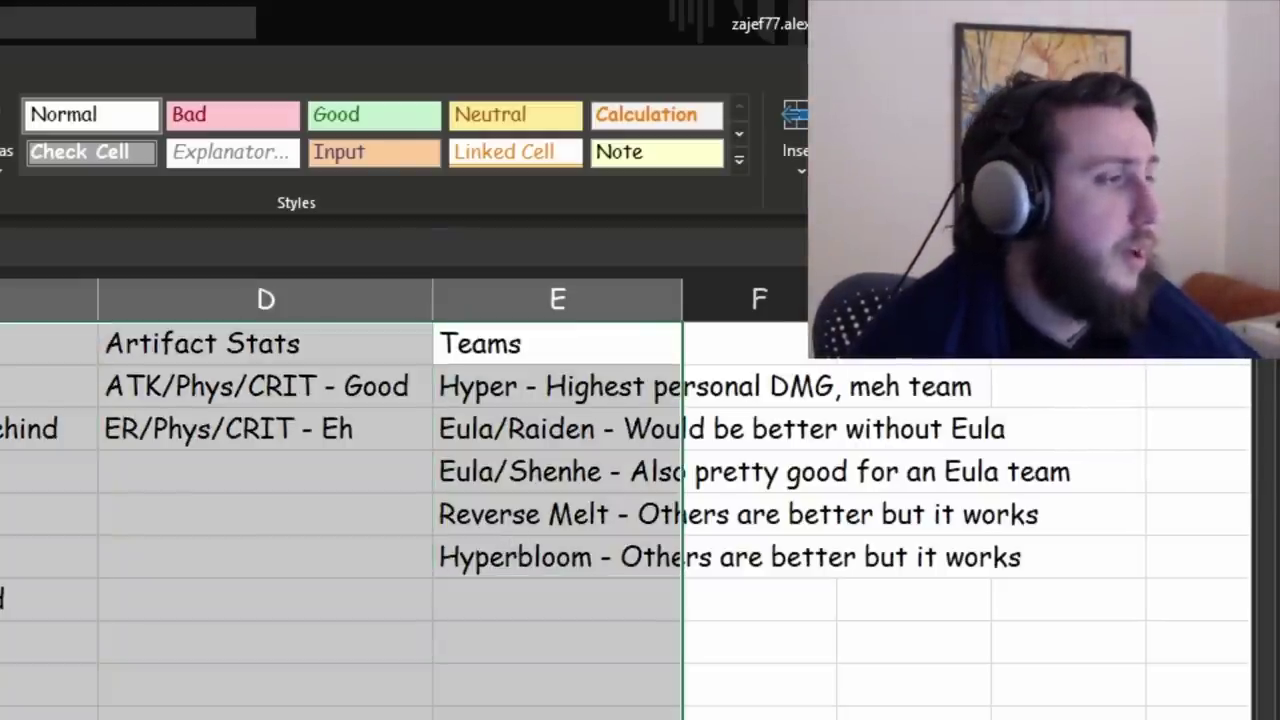
click(557, 712)
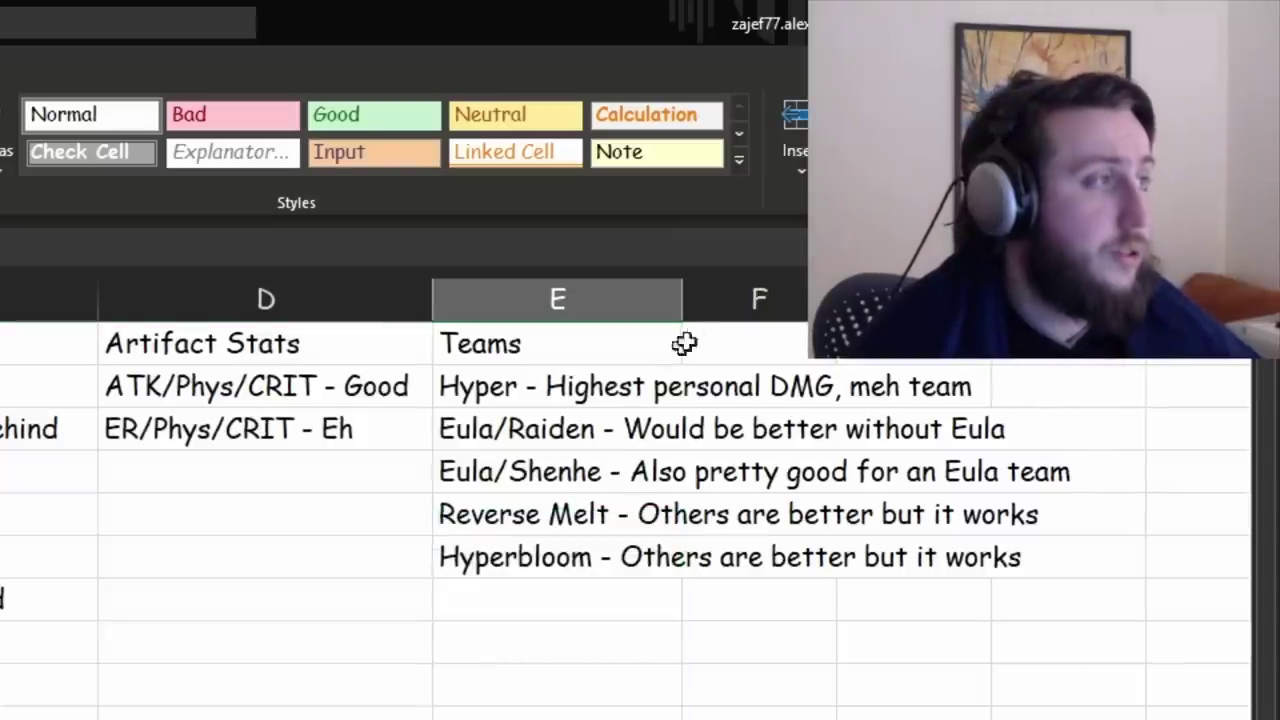
drag(685, 299, 1110, 299)
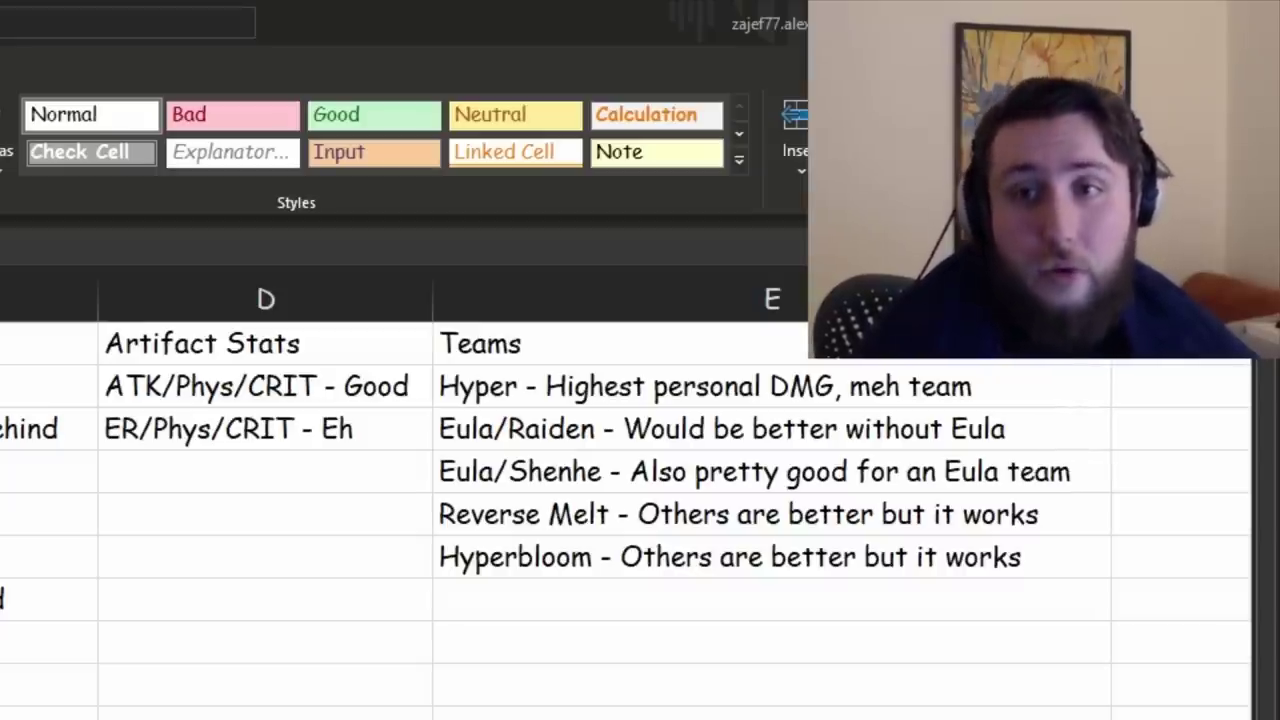
Review the team ratings from Hyper to Hyperbloom and select the empty cell beneath them.
drag(553, 390, 563, 555)
click(520, 560)
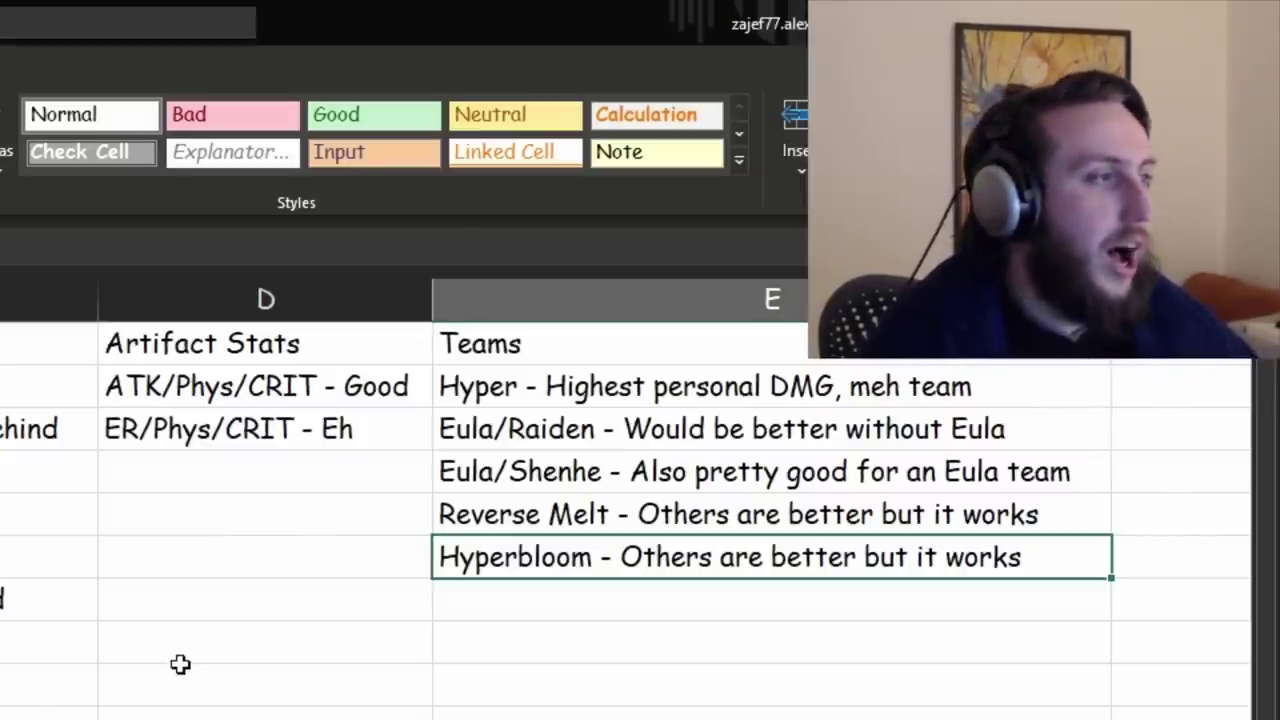
click(577, 589)
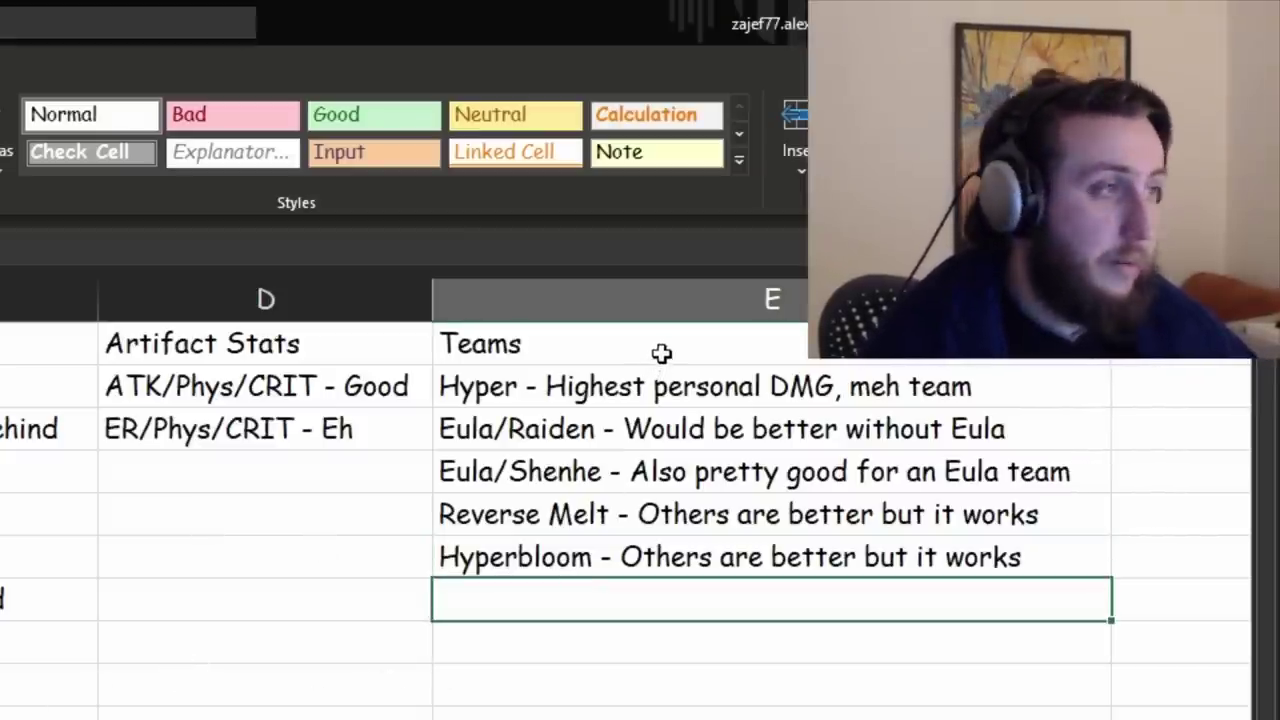